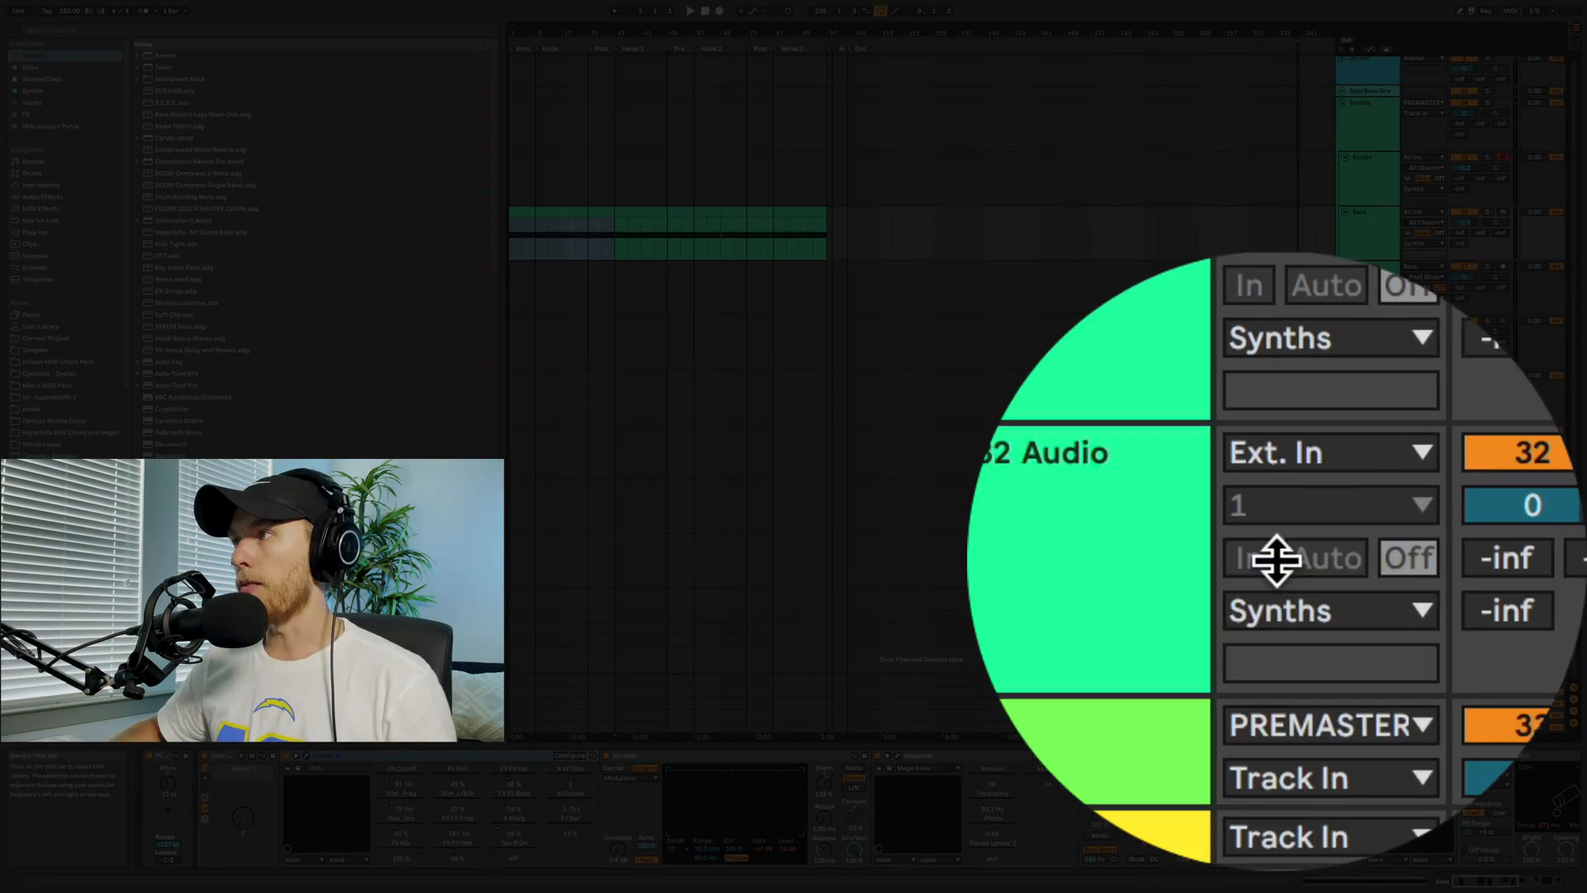
Select the 27 Audio track, which takes its input from Bass, and arm it for recording
{"action": "left_click", "coordinate": [1277, 311]}
{"action": "left_click", "coordinate": [1278, 310]}
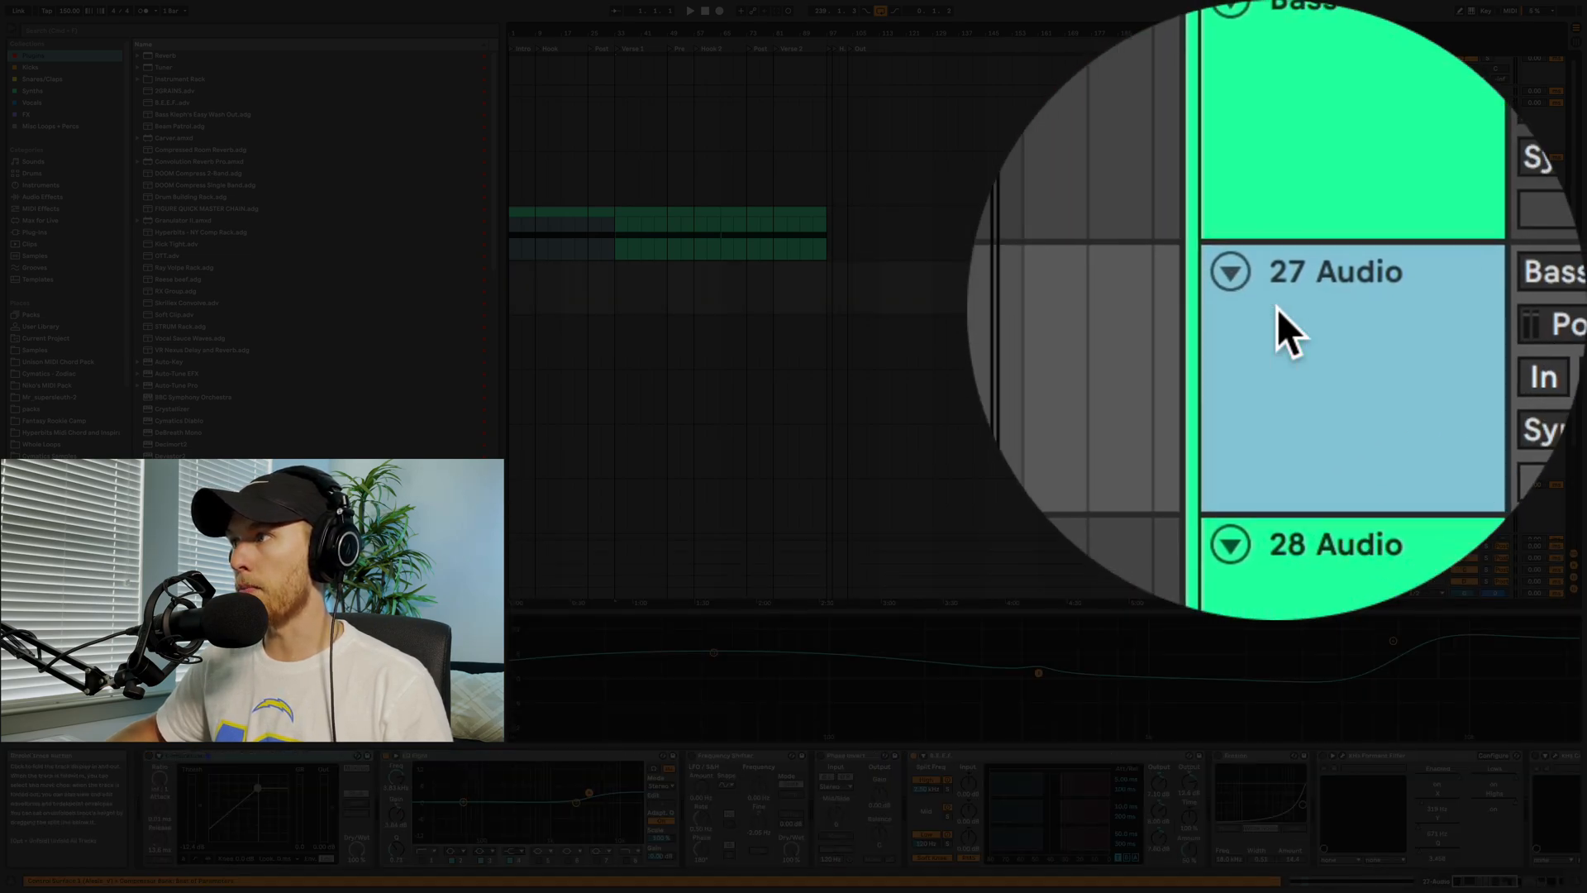
{"action": "left_click", "coordinate": [1277, 310]}
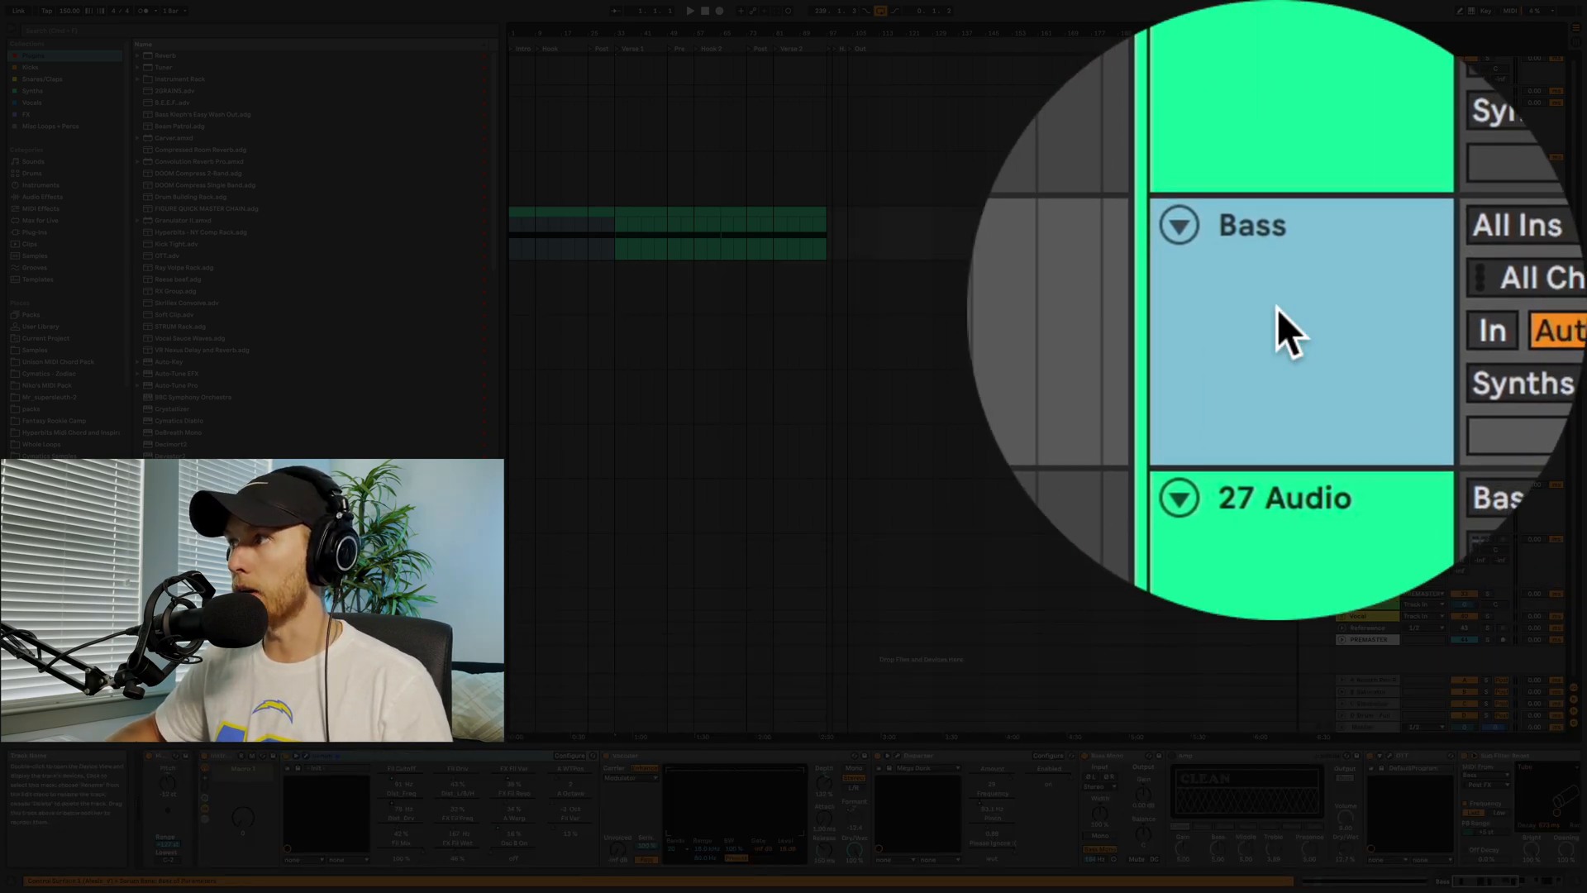
{"action": "left_click", "coordinate": [1277, 309]}
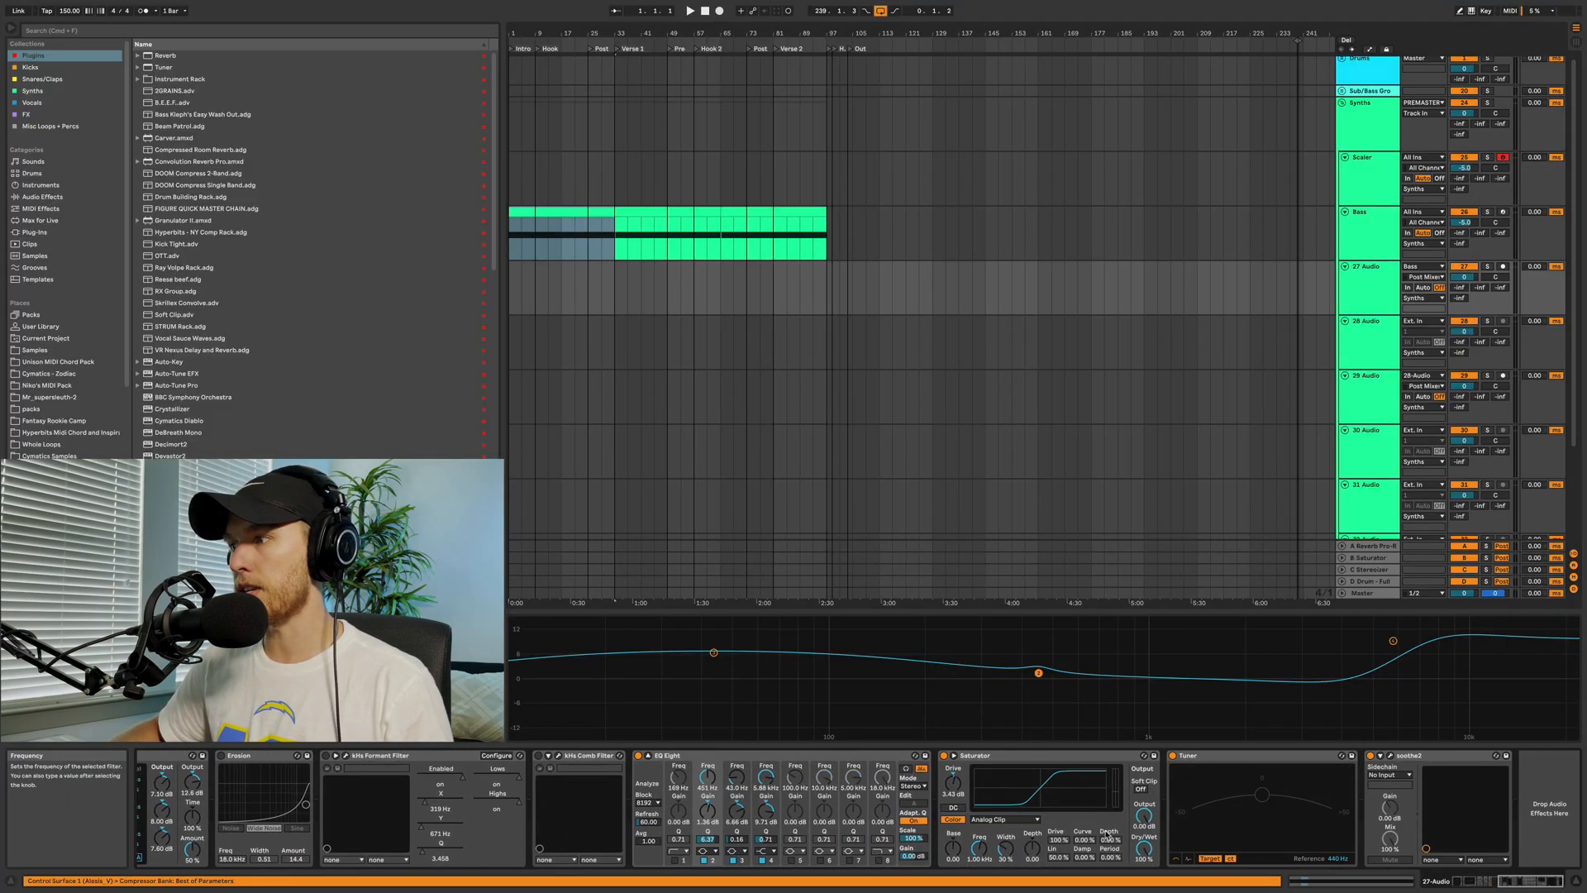
{"action": "left_click", "coordinate": [1370, 278]}
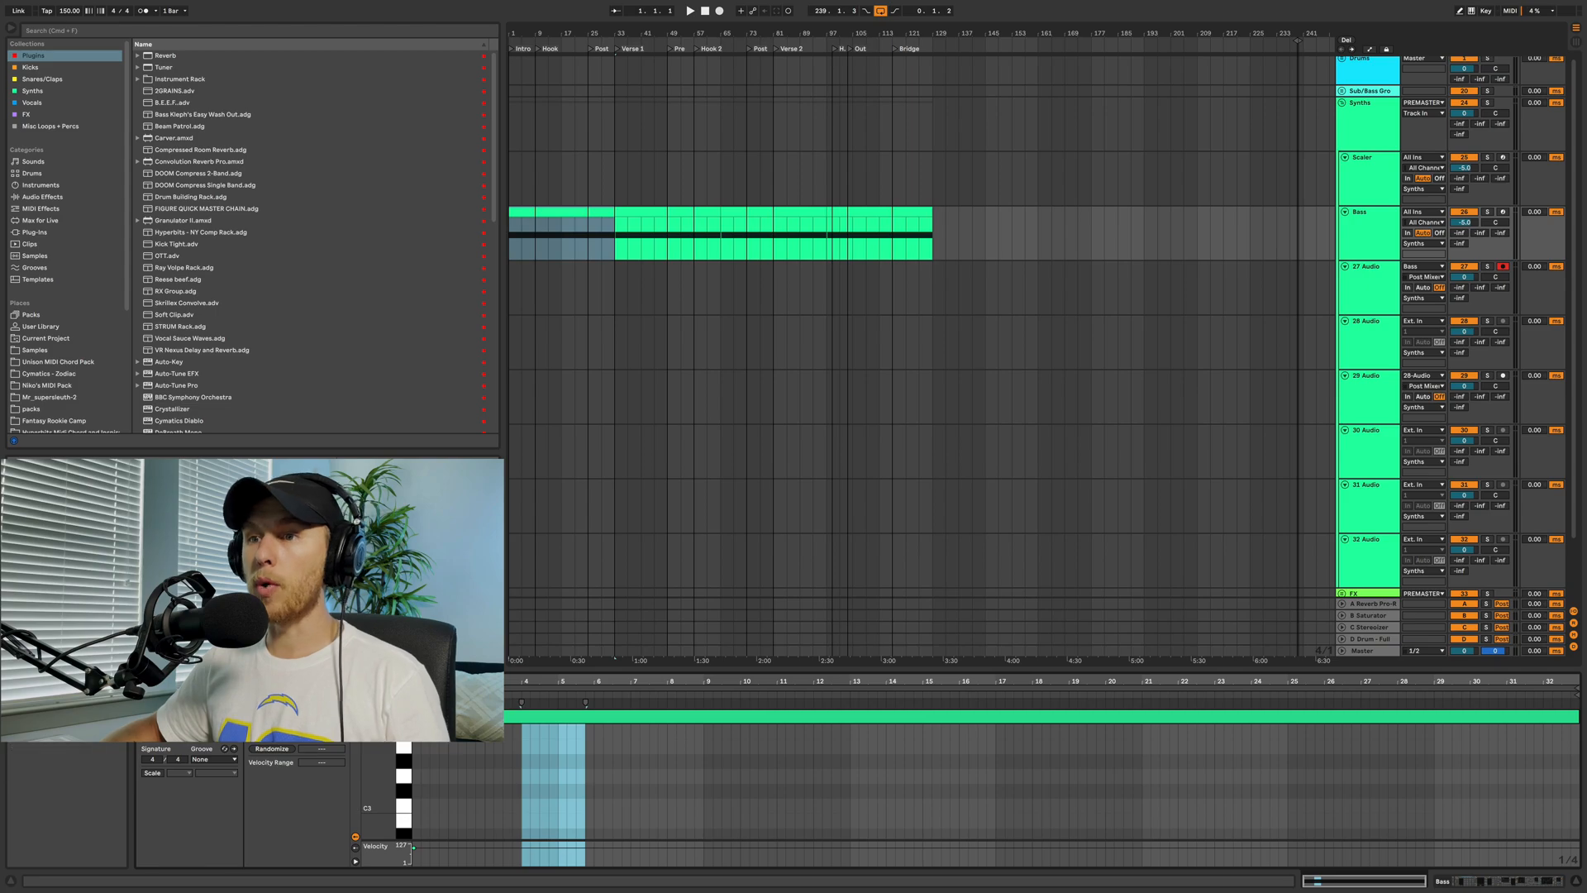
Show the Bass clip's modulation envelope and view the shape options for a selection starting at bar 20
{"action": "left_click", "coordinate": [297, 682]}
{"action": "left_click", "coordinate": [298, 705]}
{"action": "left_click", "coordinate": [291, 718]}
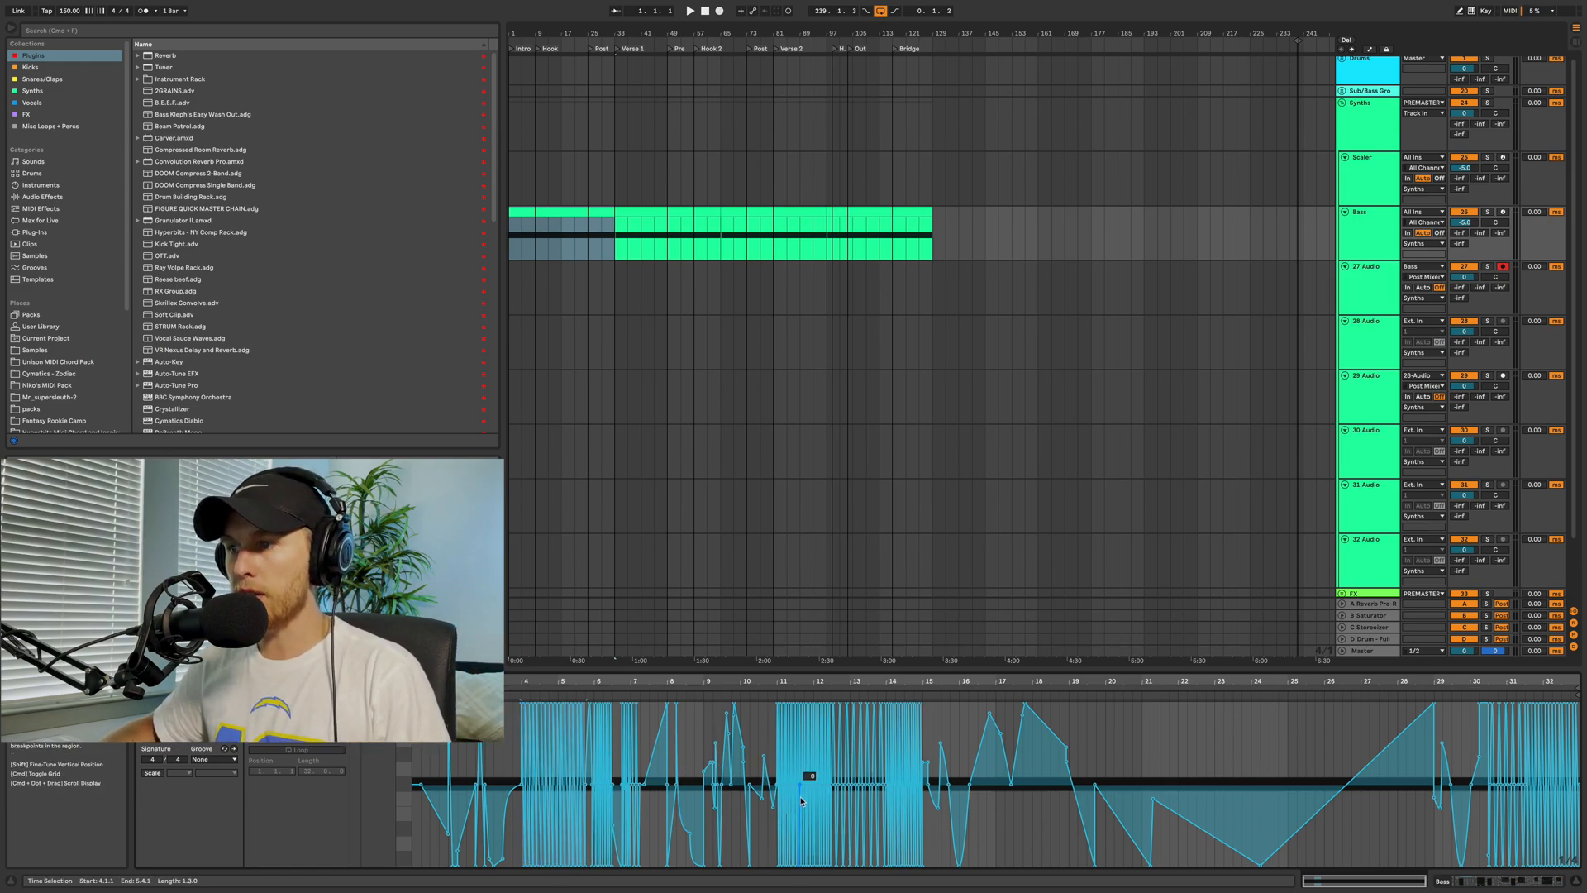
{"action": "left_click", "coordinate": [1118, 731]}
{"action": "right_click", "coordinate": [1119, 733]}
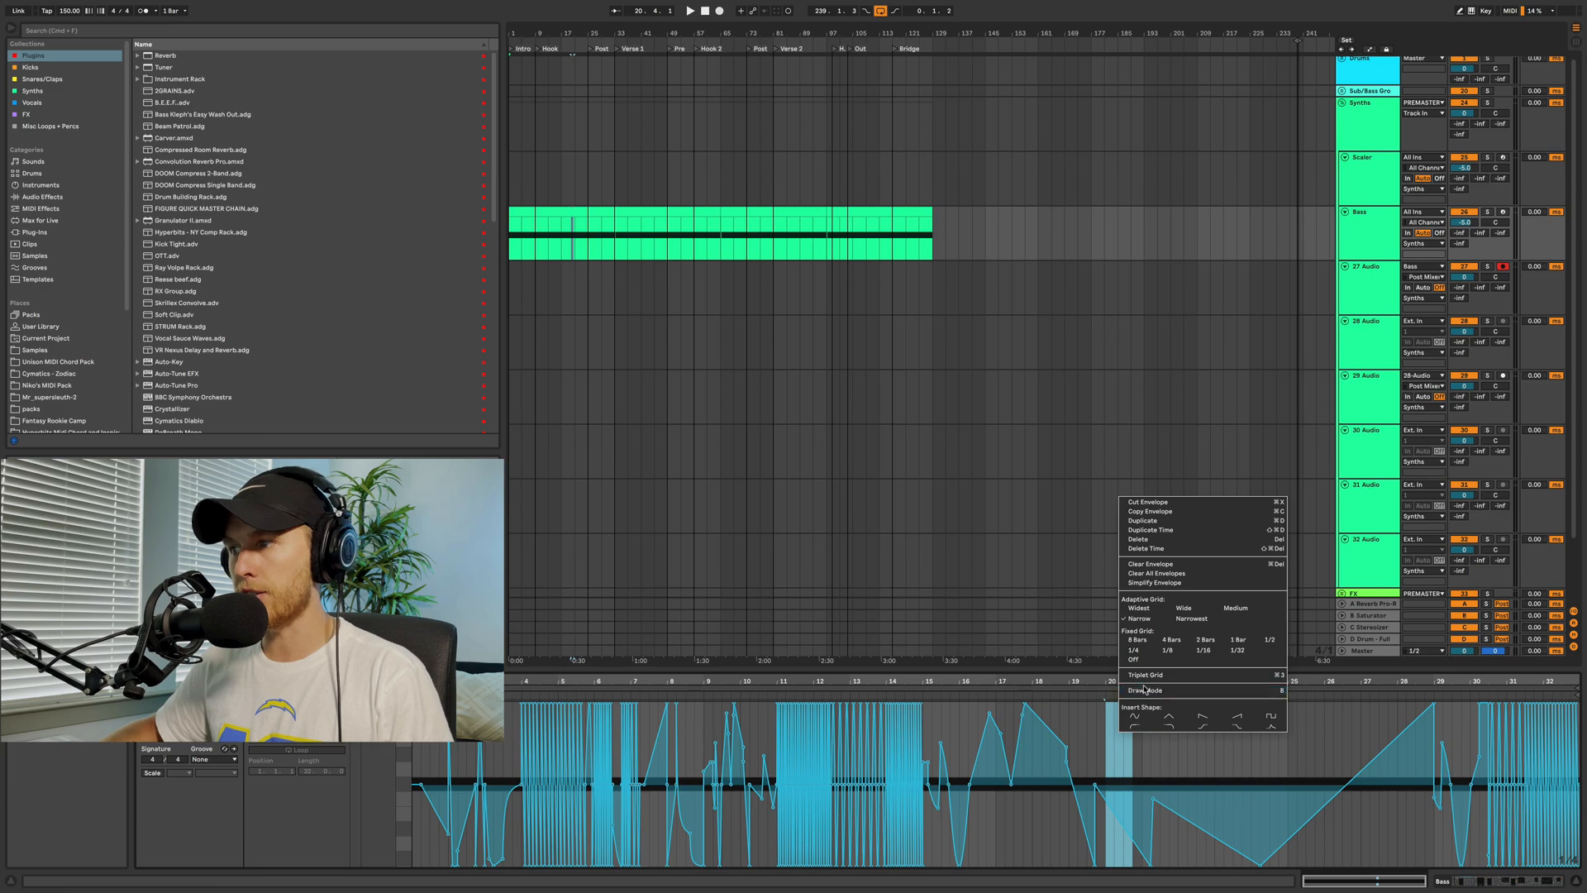
{"action": "left_click", "coordinate": [1318, 744]}
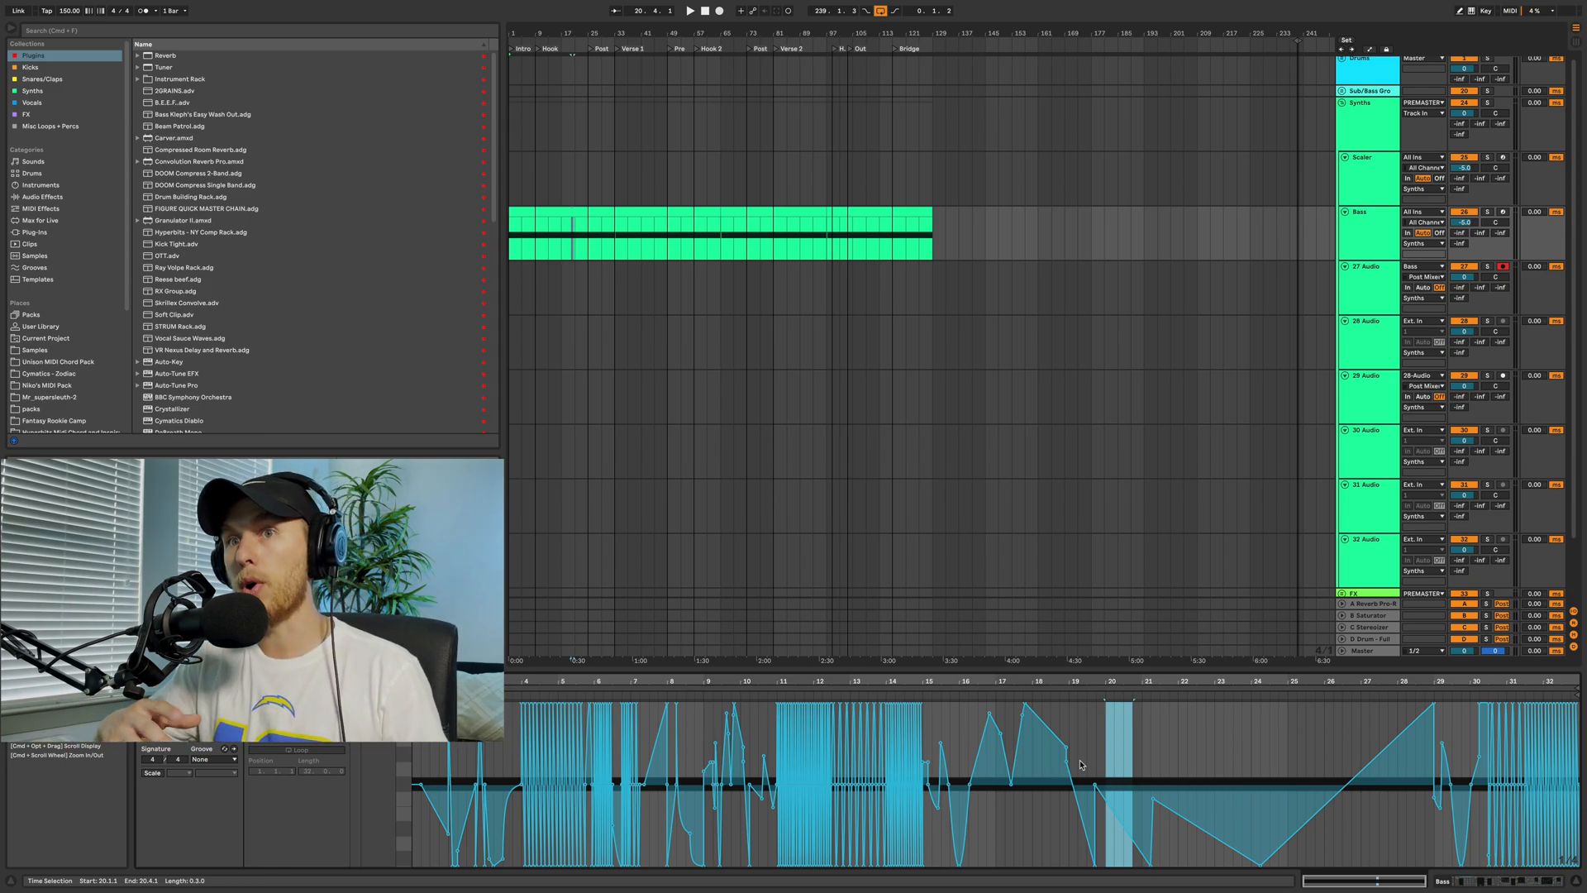
Start recording the Bass output onto 27 Audio from the beginning and open the Serum window on the Bass track
{"action": "key", "text": "F9"}
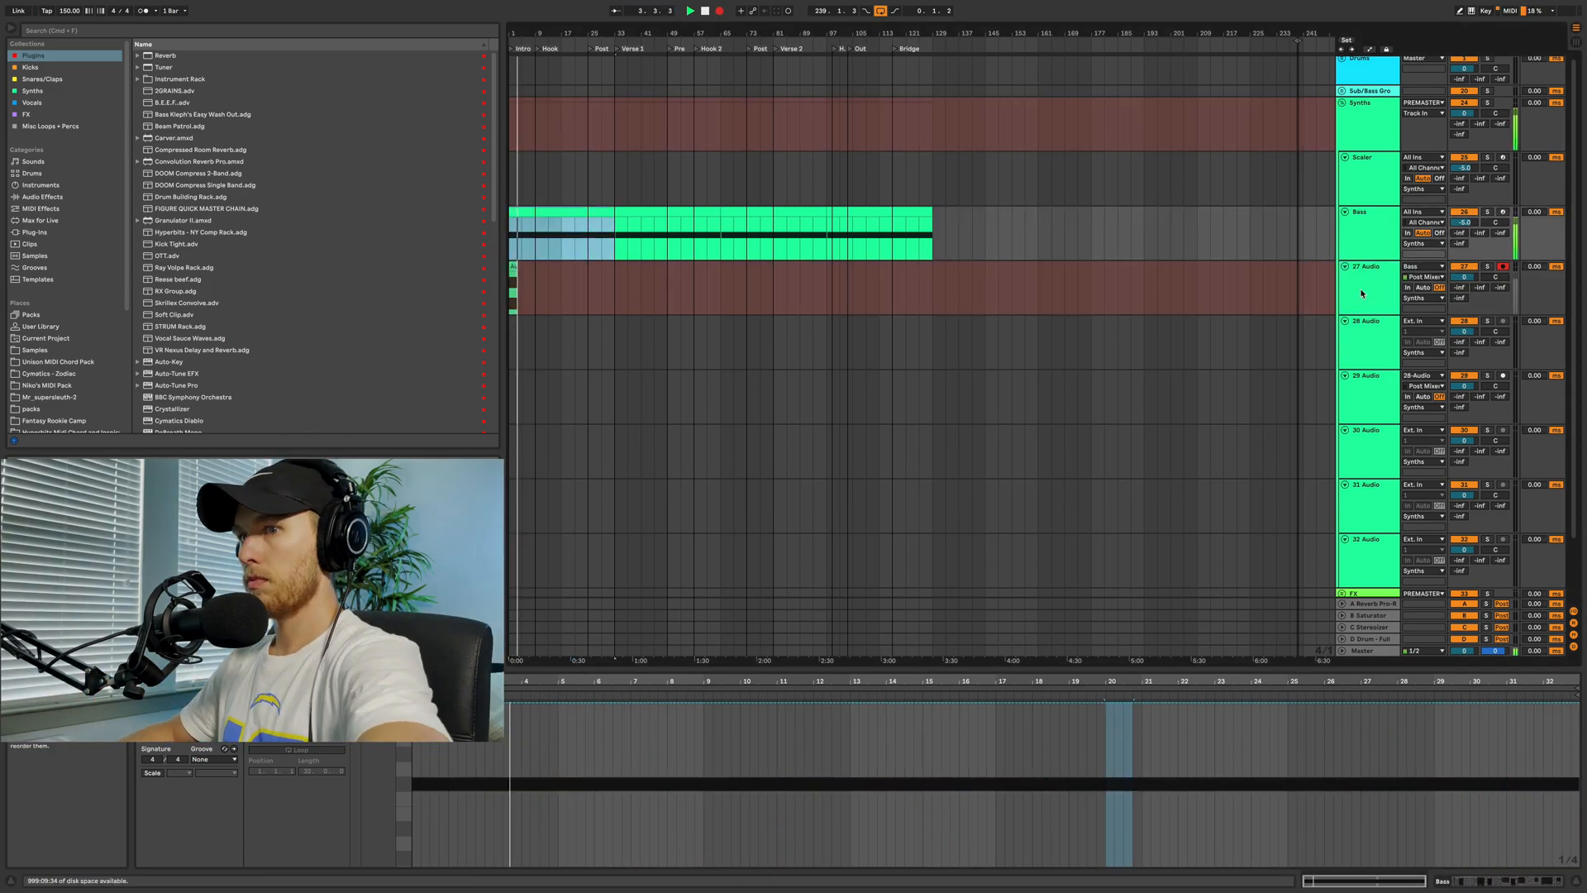
{"action": "double_click", "coordinate": [1355, 239]}
{"action": "left_click", "coordinate": [323, 757]}
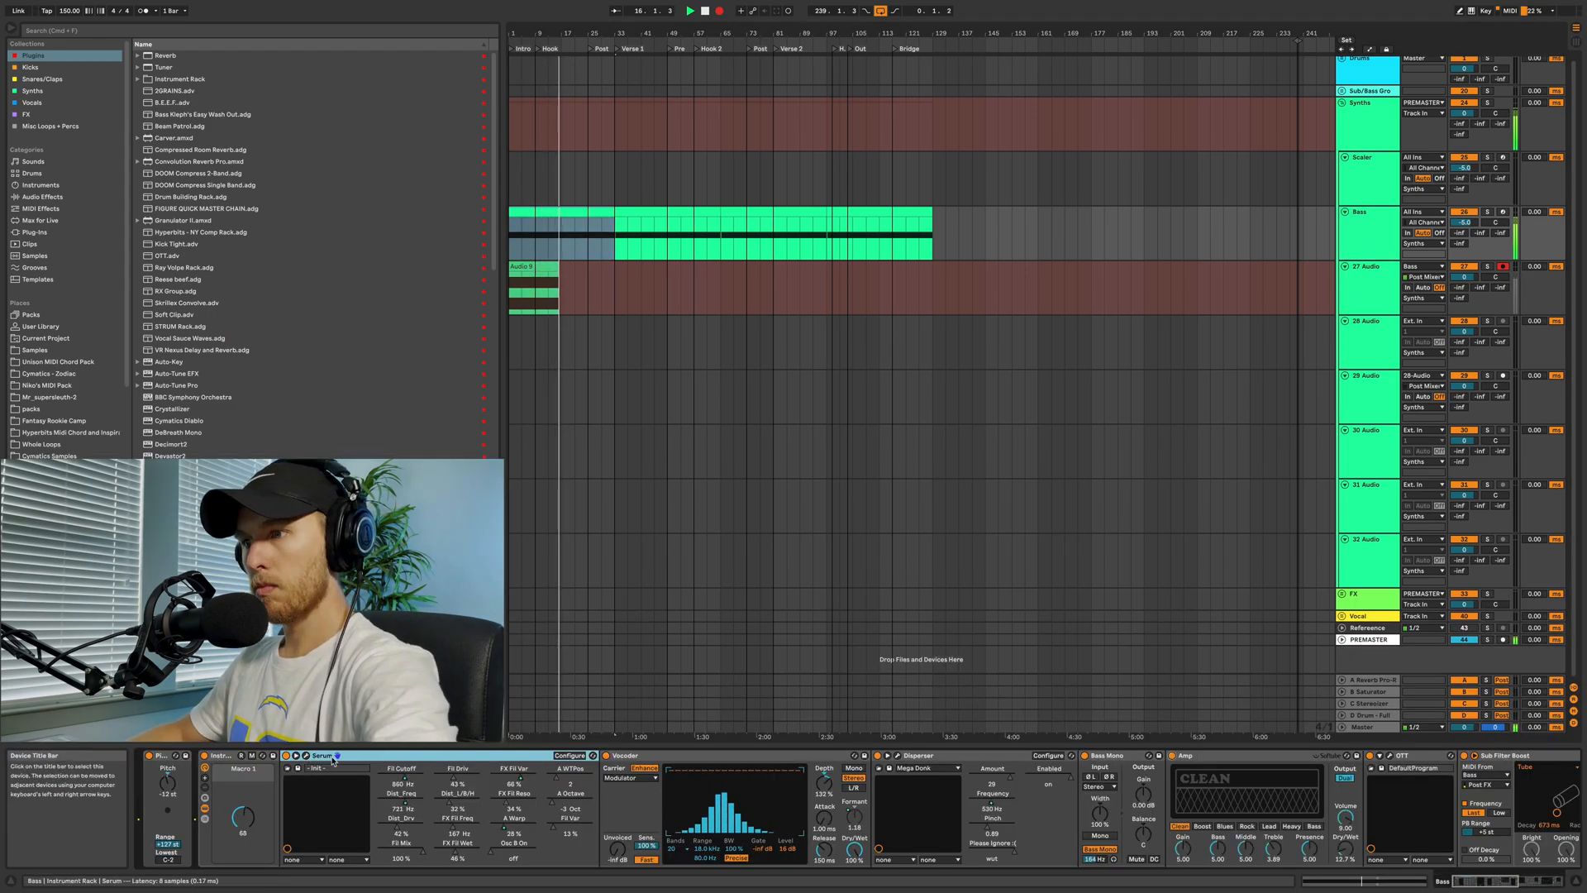
{"action": "left_click", "coordinate": [306, 756]}
{"action": "mouse_move", "coordinate": [600, 224]}
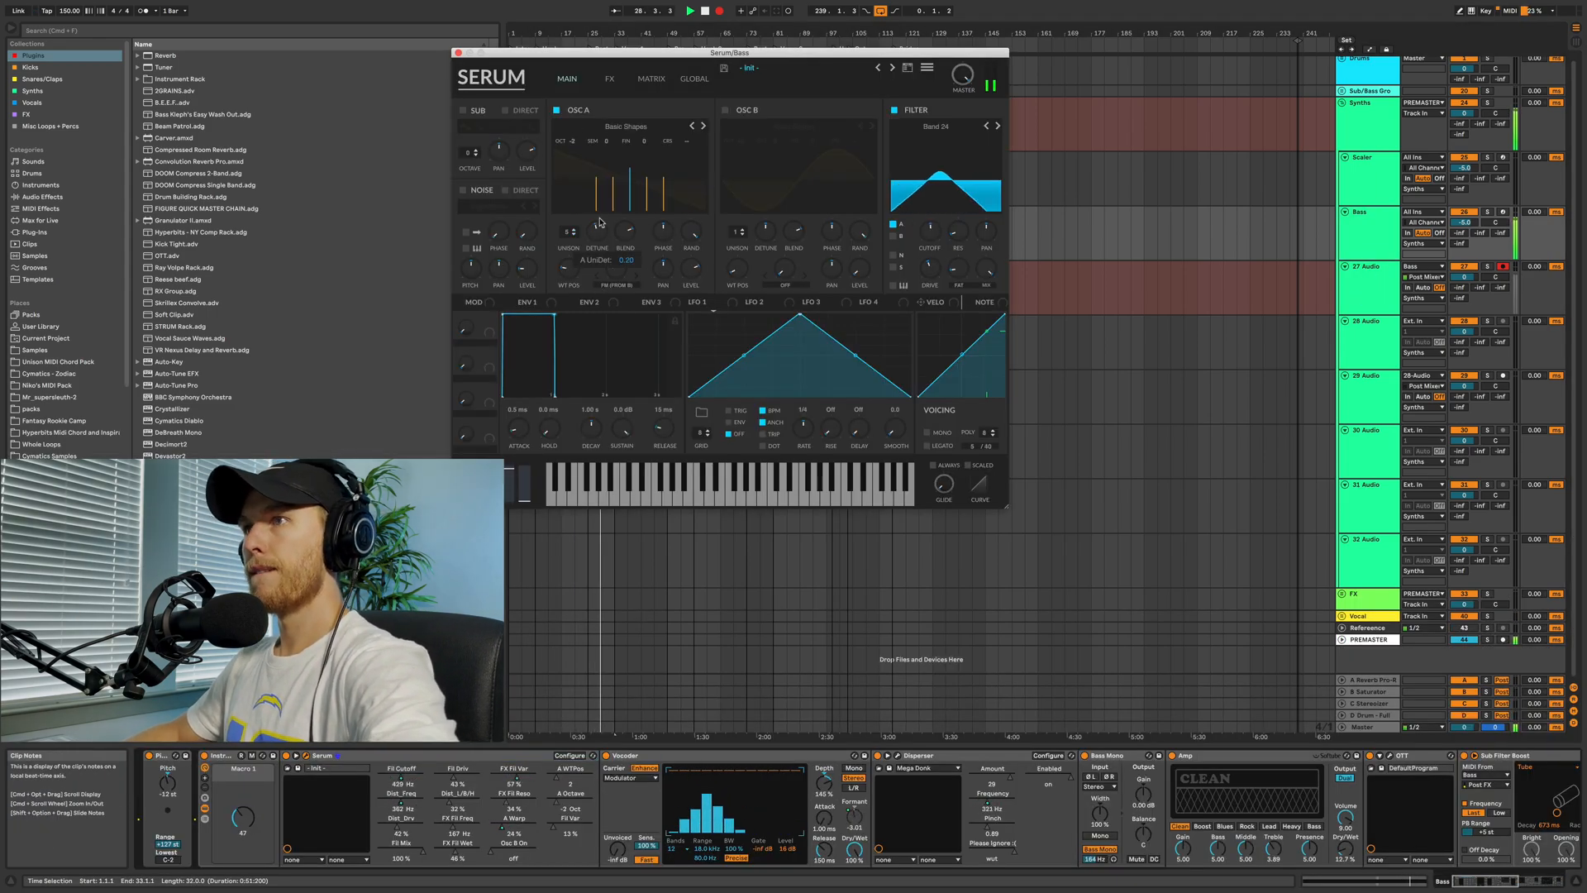
While recording, switch Serum oscillator A's warp mode to Bend and then to Sync 1/2 Win
{"action": "scroll", "coordinate": [496, 810], "scroll_direction": "right", "scroll_amount": 10}
{"action": "left_click", "coordinate": [454, 756]}
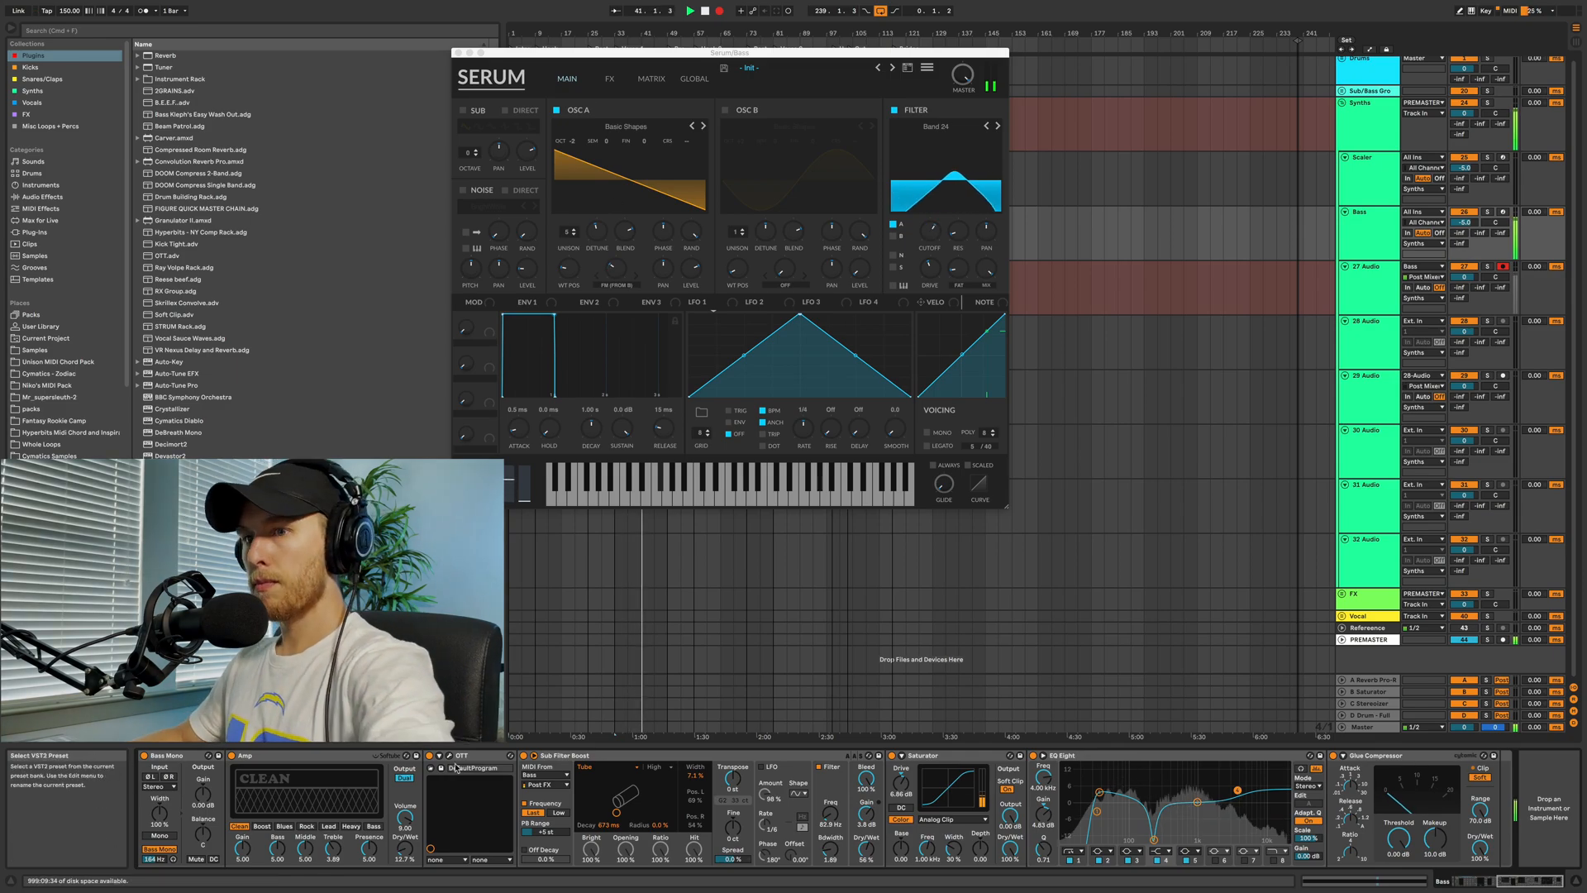
{"action": "scroll", "coordinate": [455, 810], "scroll_direction": "left", "scroll_amount": 10}
{"action": "left_click", "coordinate": [616, 285]}
{"action": "left_click", "coordinate": [628, 334]}
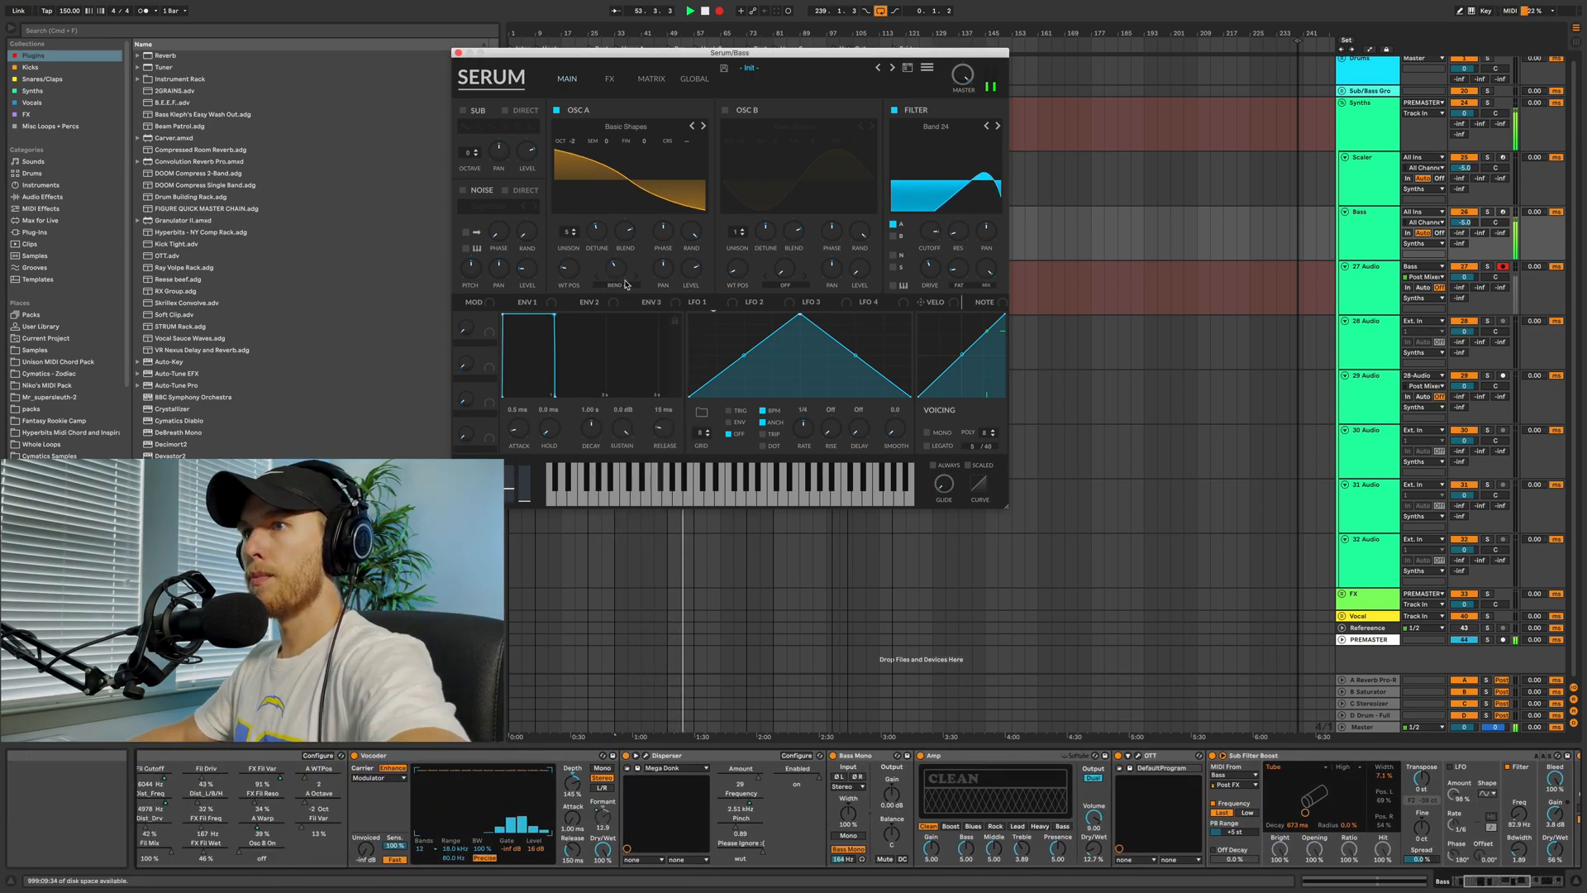
{"action": "left_click", "coordinate": [598, 277]}
{"action": "left_click", "coordinate": [597, 277]}
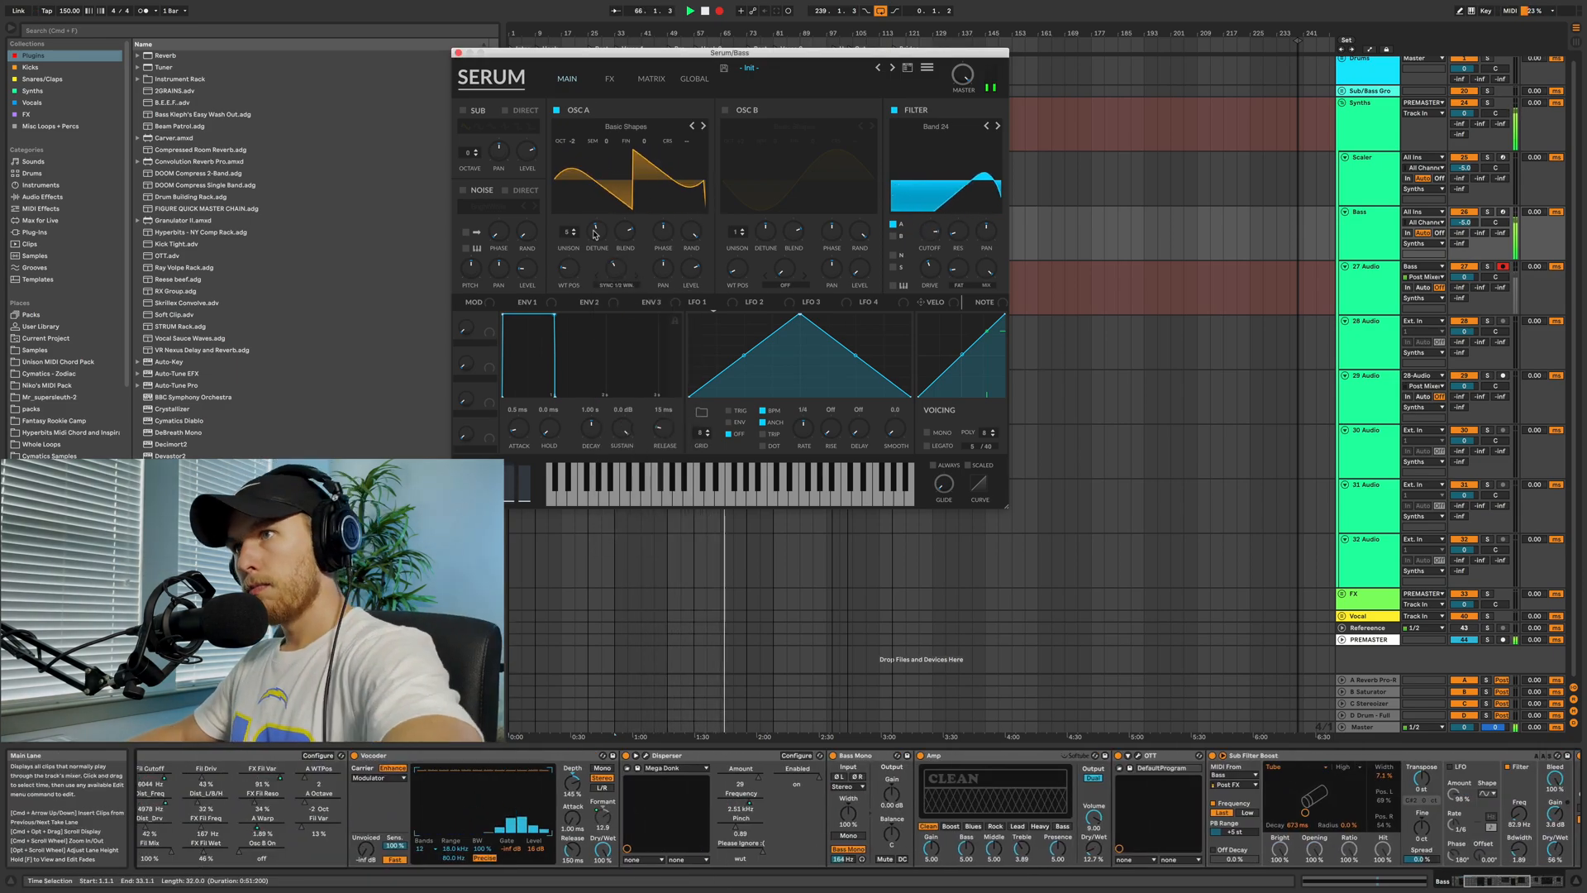
Set the Bass track's Amp to Boost, adjust its dry/wet, and vary oscillator A's warp in Serum while recording
{"action": "scroll", "coordinate": [1334, 847], "scroll_direction": "right", "scroll_amount": 5}
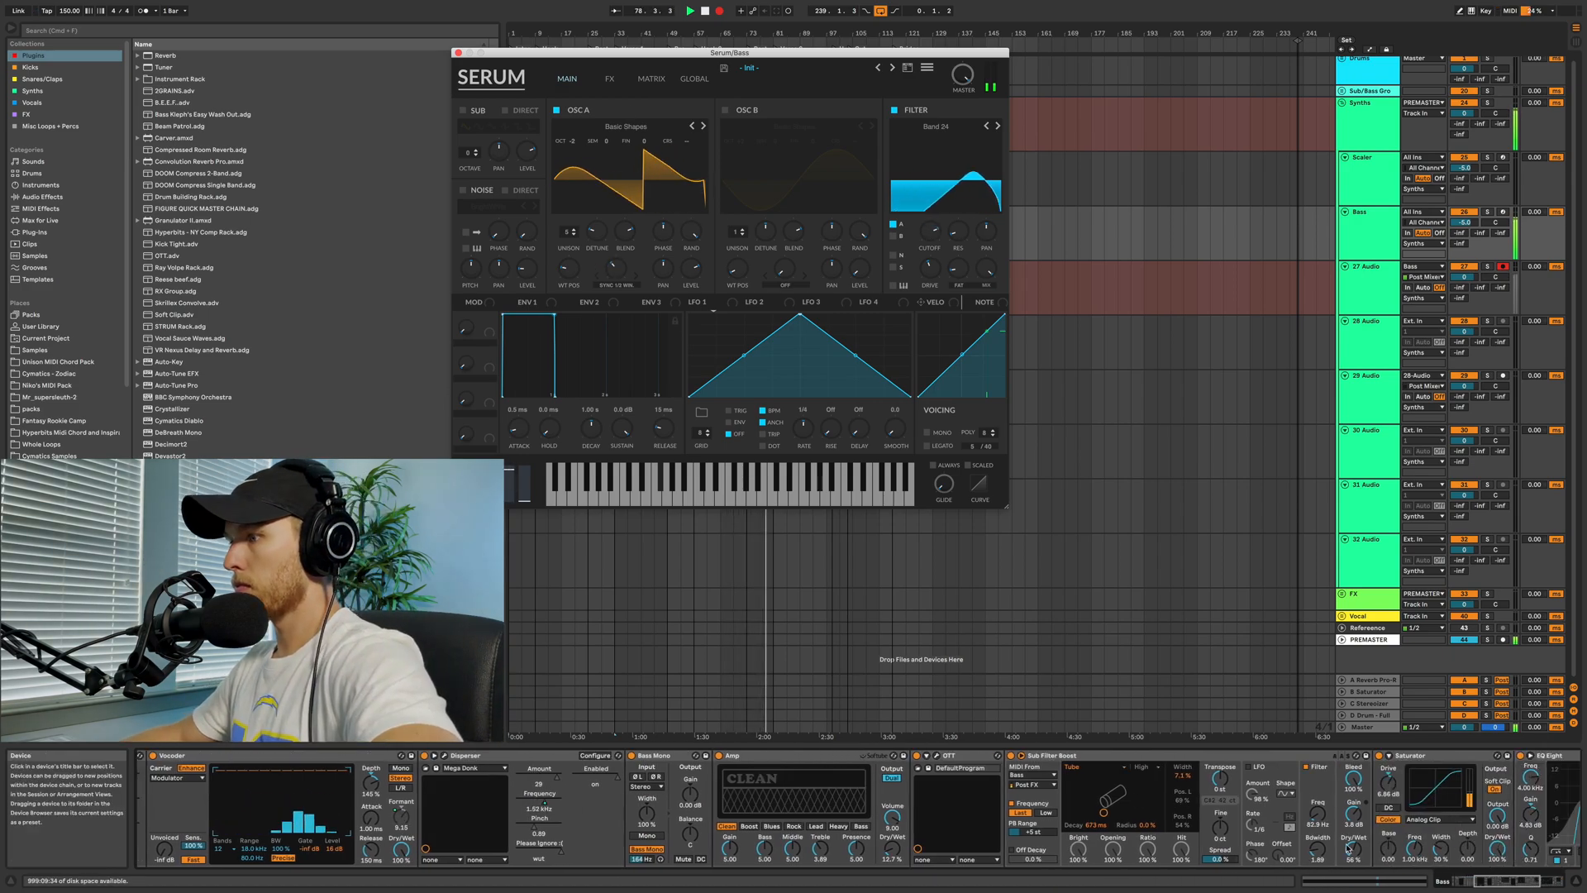
{"action": "scroll", "coordinate": [1334, 847], "scroll_direction": "right", "scroll_amount": 12}
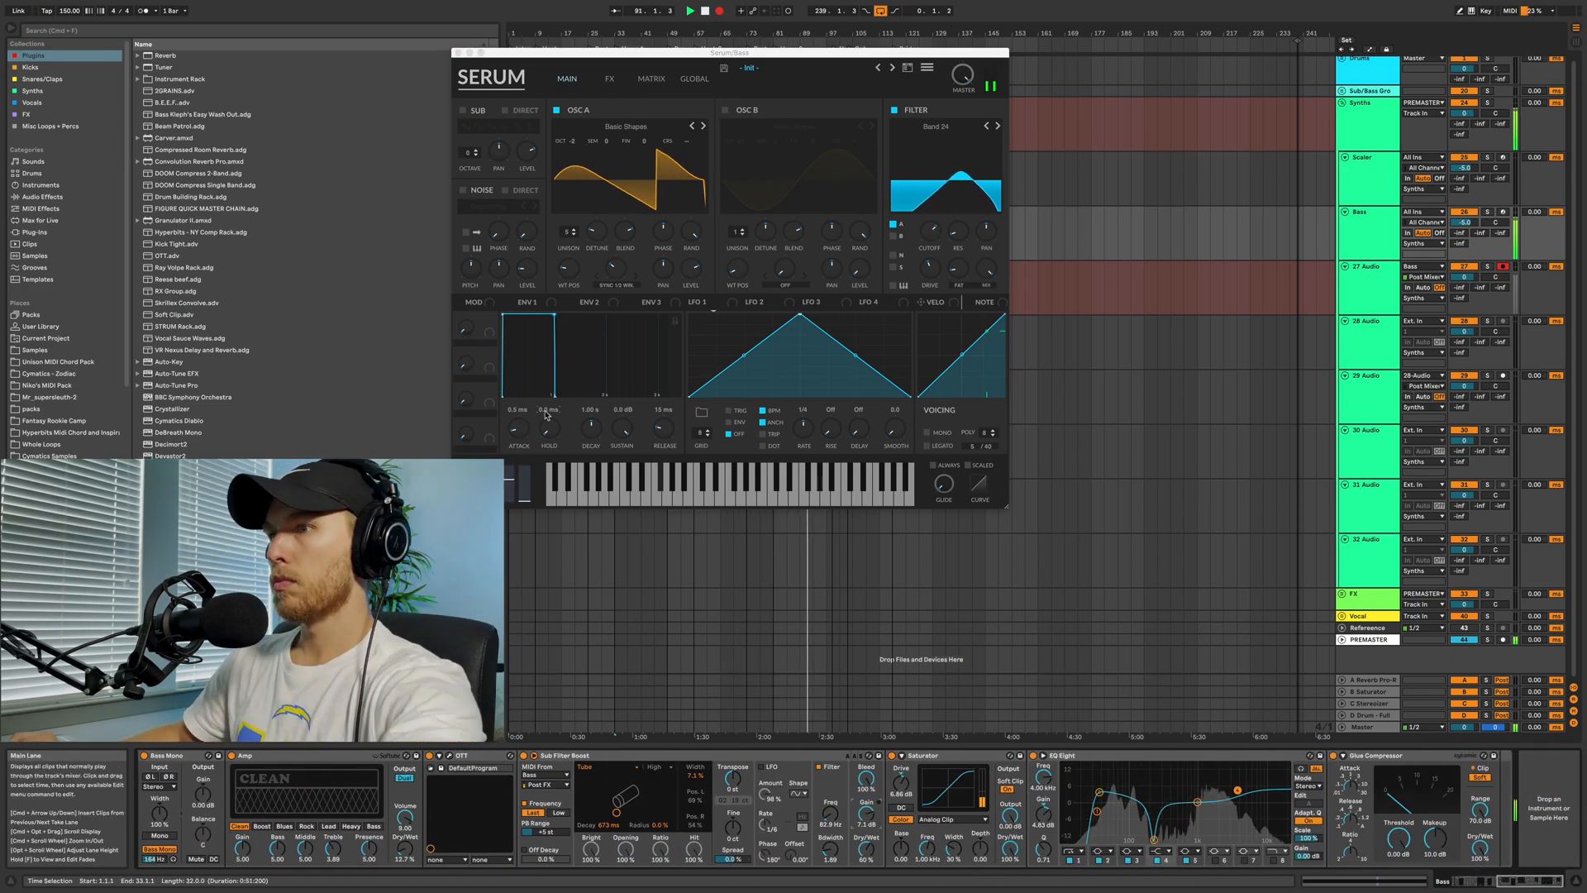
{"action": "scroll", "coordinate": [438, 827], "scroll_direction": "left", "scroll_amount": 5}
{"action": "left_click", "coordinate": [440, 827]}
{"action": "left_click_drag", "start_coordinate": [583, 848], "coordinate": [584, 855]}
{"action": "left_click_drag", "start_coordinate": [614, 265], "coordinate": [614, 263]}
{"action": "left_click", "coordinate": [637, 277]}
{"action": "left_click", "coordinate": [637, 276]}
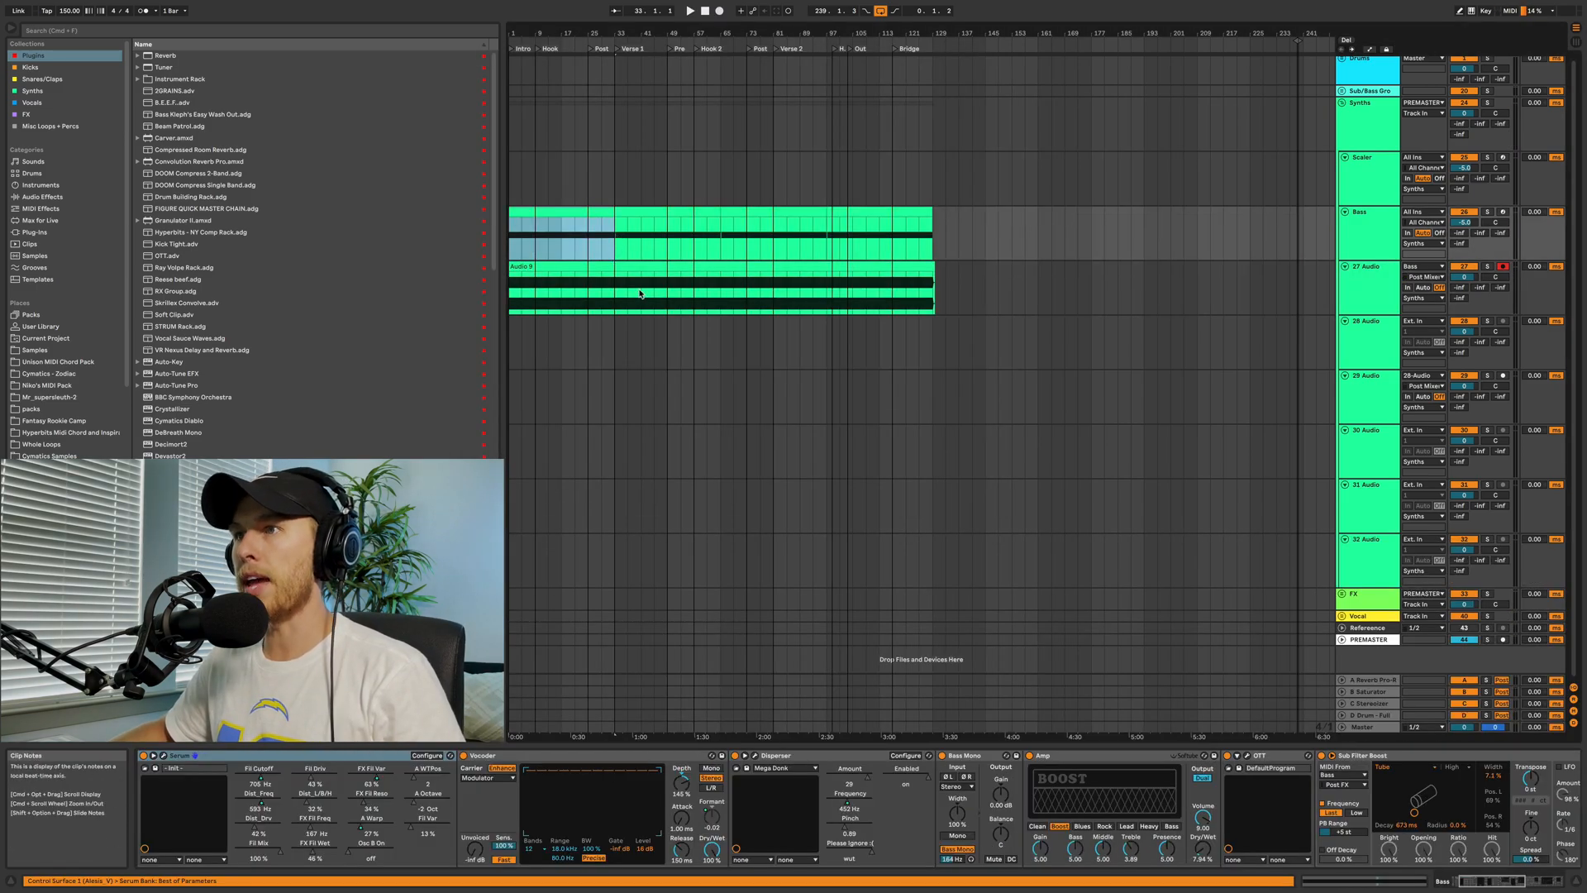
Open the recorded clip on 27 Audio and solo that track
{"action": "left_click", "coordinate": [620, 265]}
{"action": "double_click", "coordinate": [620, 266]}
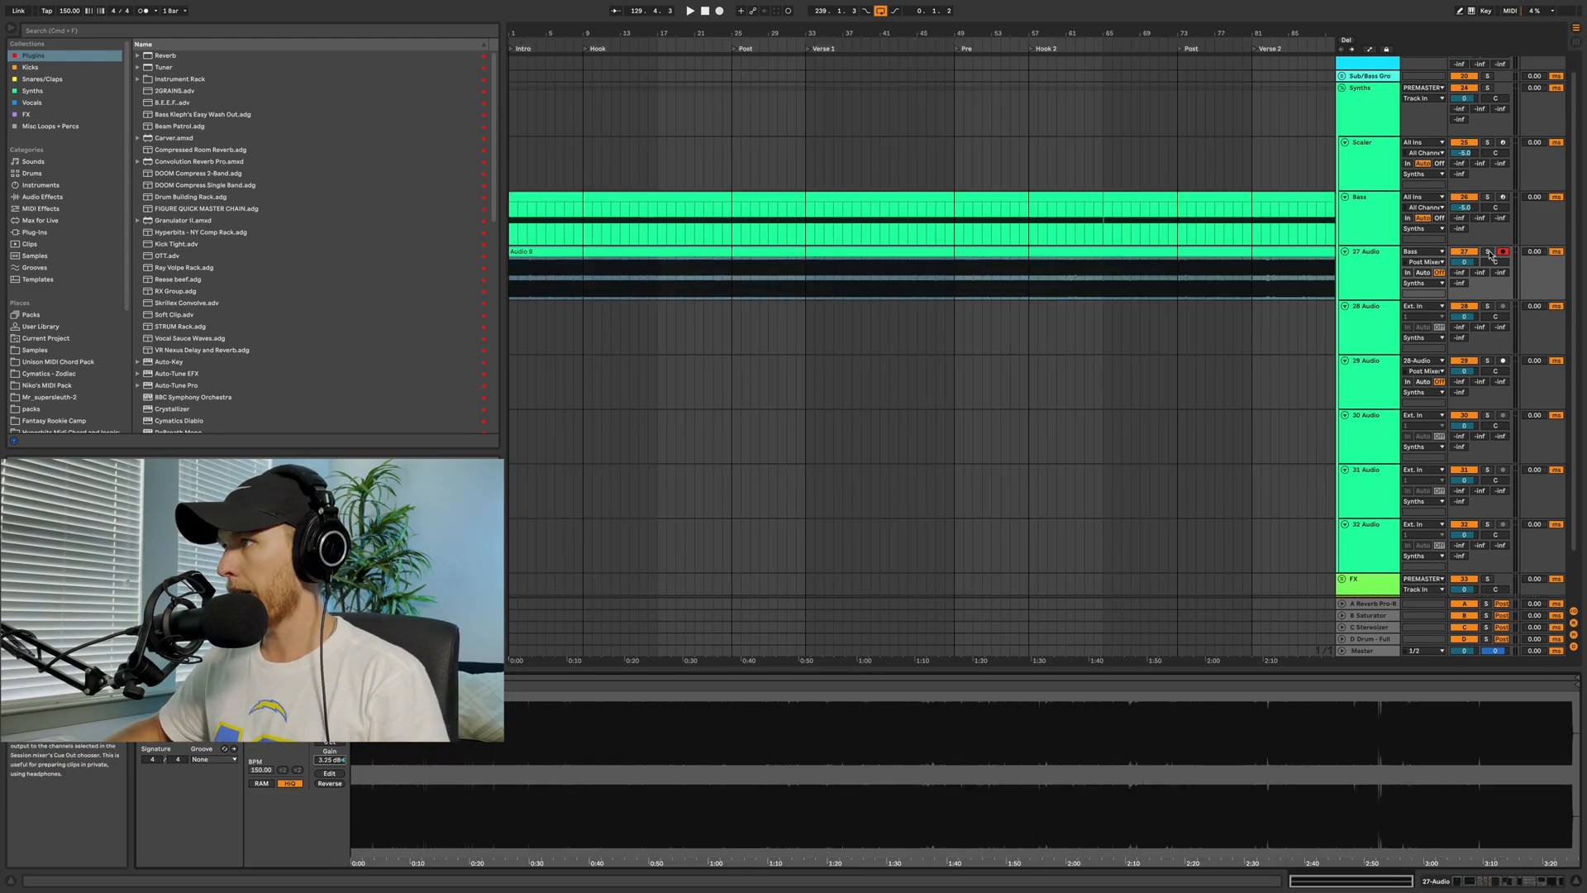
{"action": "left_click", "coordinate": [1489, 254]}
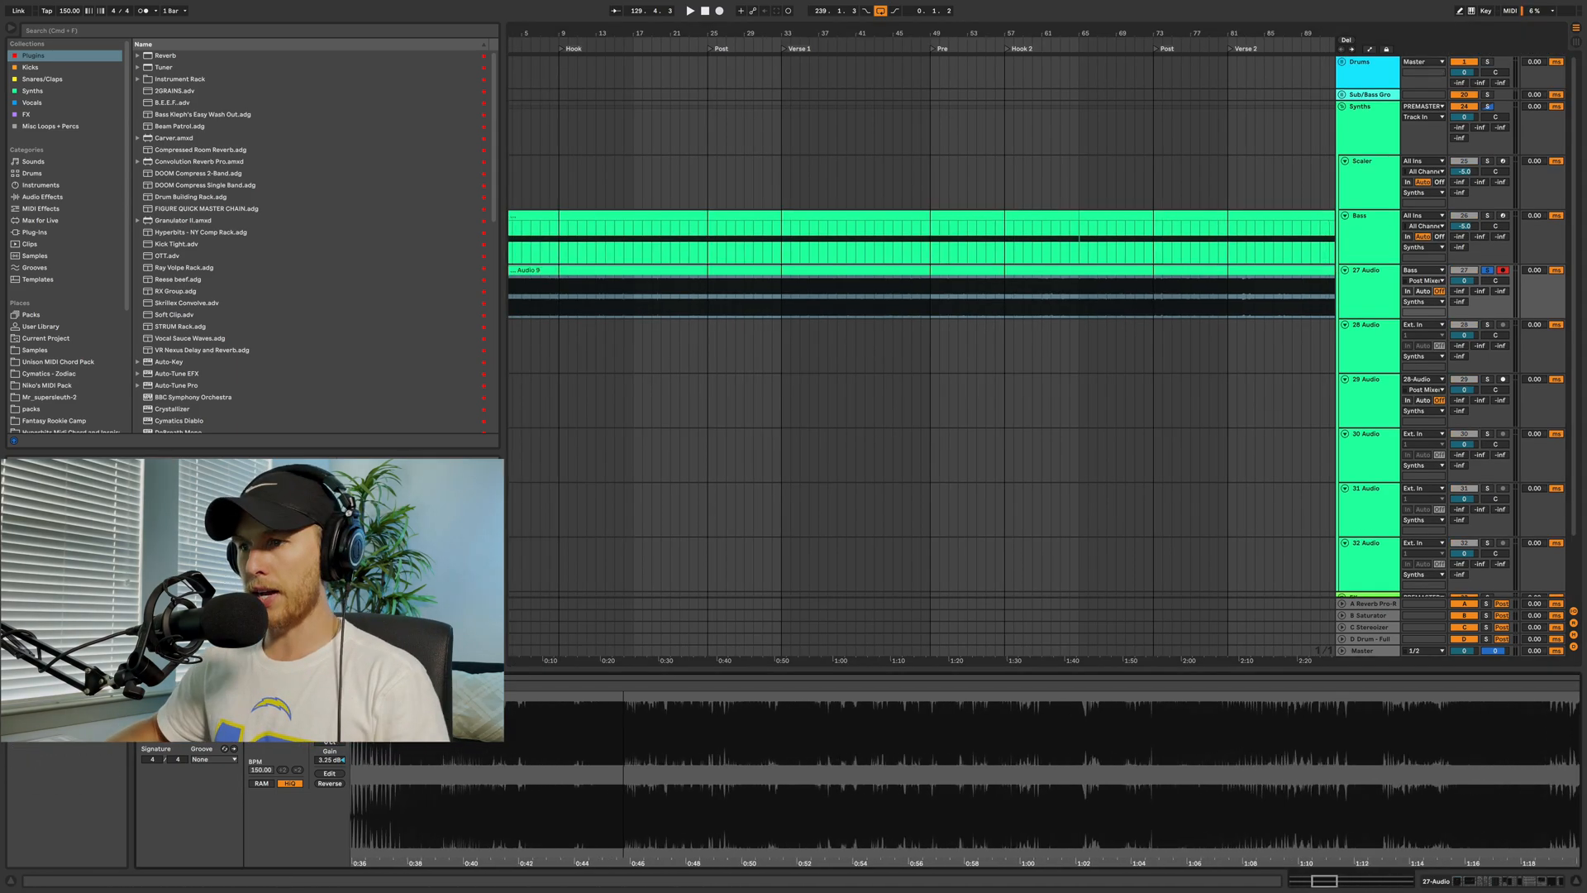
Zoom in on the recorded bass waveform and play it from the beginning
{"action": "left_click_drag", "start_coordinate": [624, 719], "coordinate": [625, 786]}
{"action": "scroll", "coordinate": [910, 291], "scroll_direction": "right", "scroll_amount": 10}
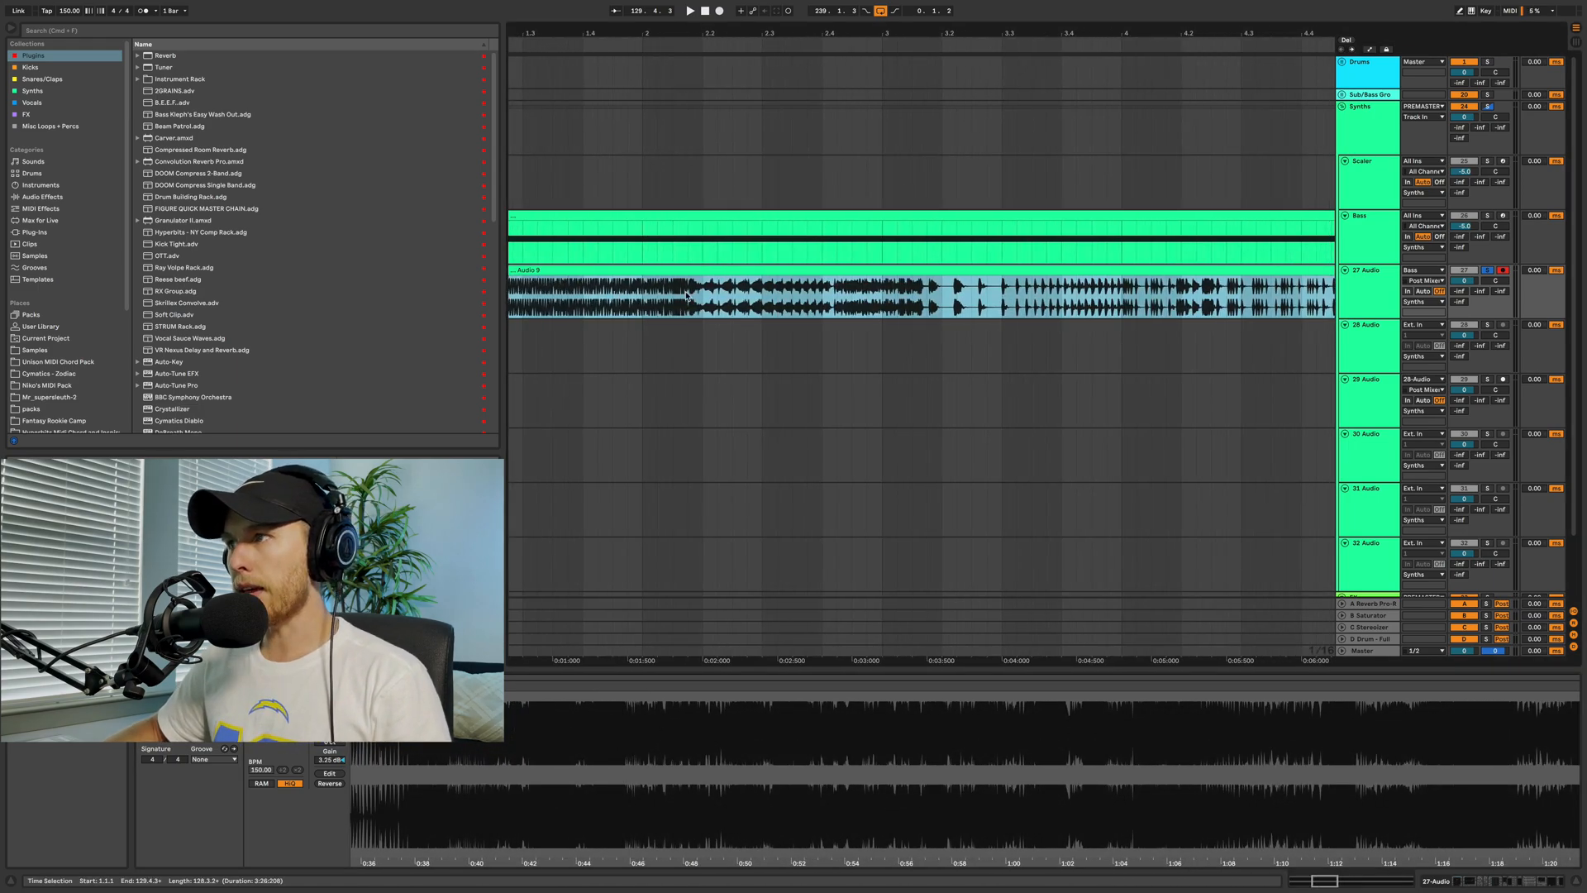
{"action": "scroll", "coordinate": [910, 291], "scroll_direction": "right", "scroll_amount": 5}
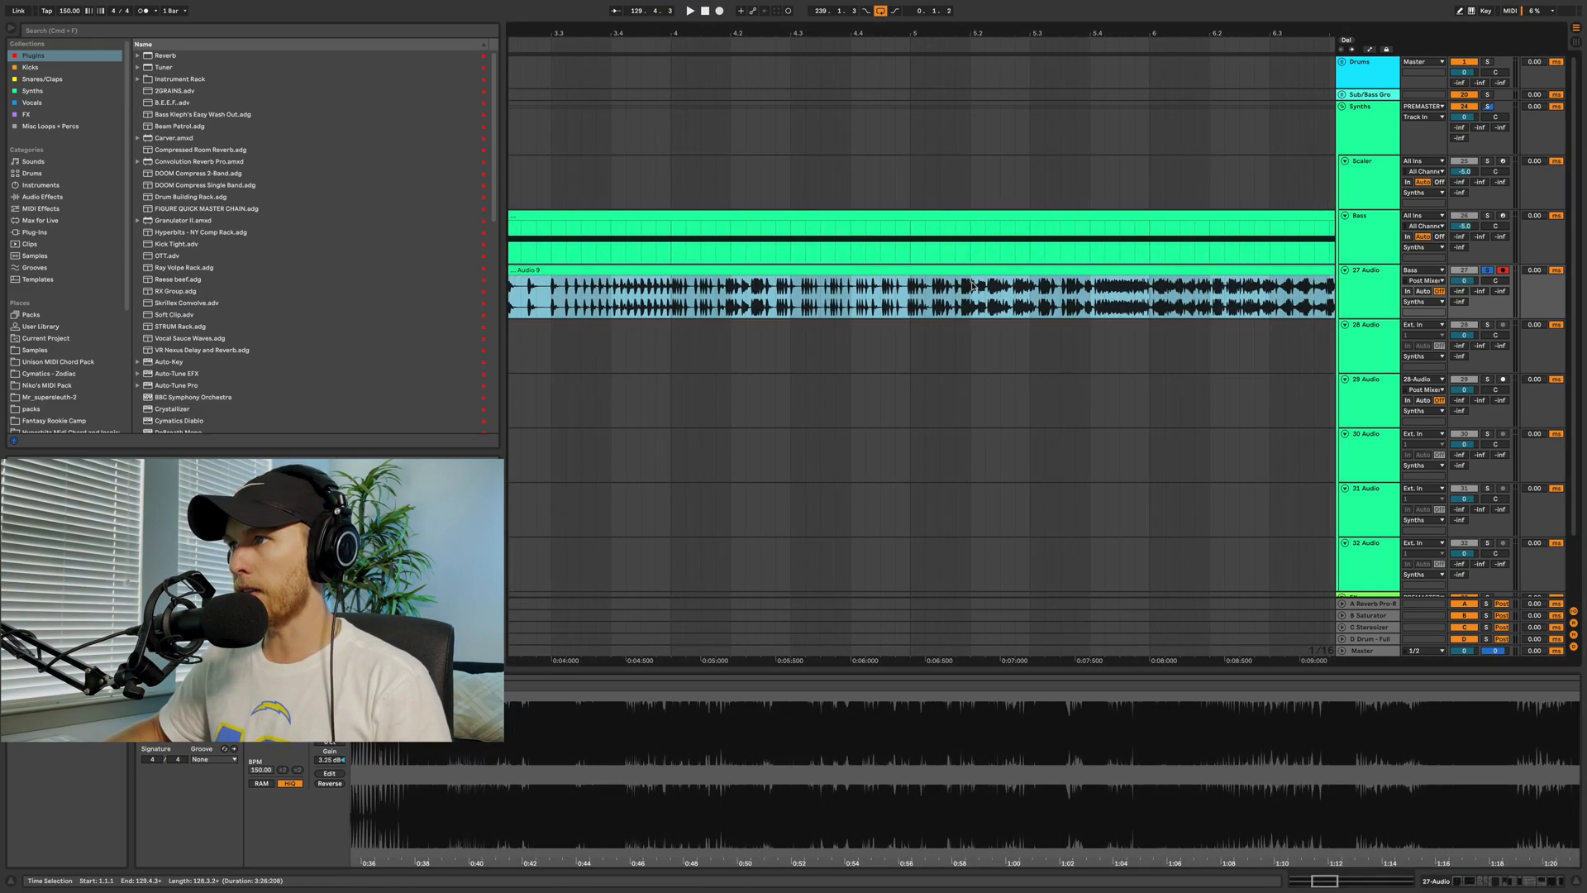
{"action": "key", "text": "Home"}
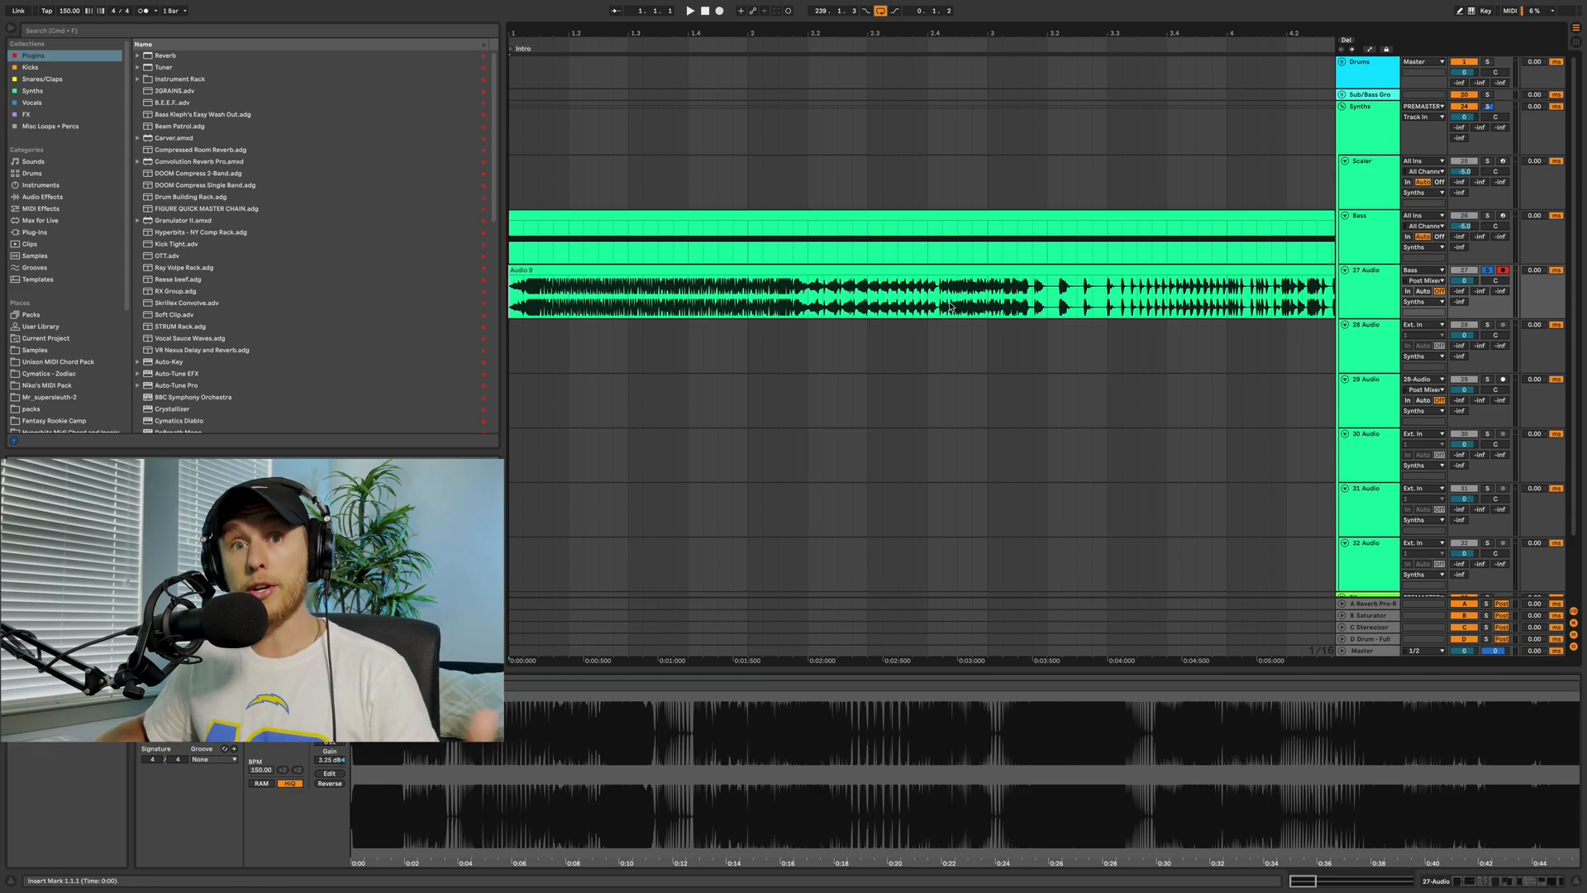
{"action": "key", "text": "space"}
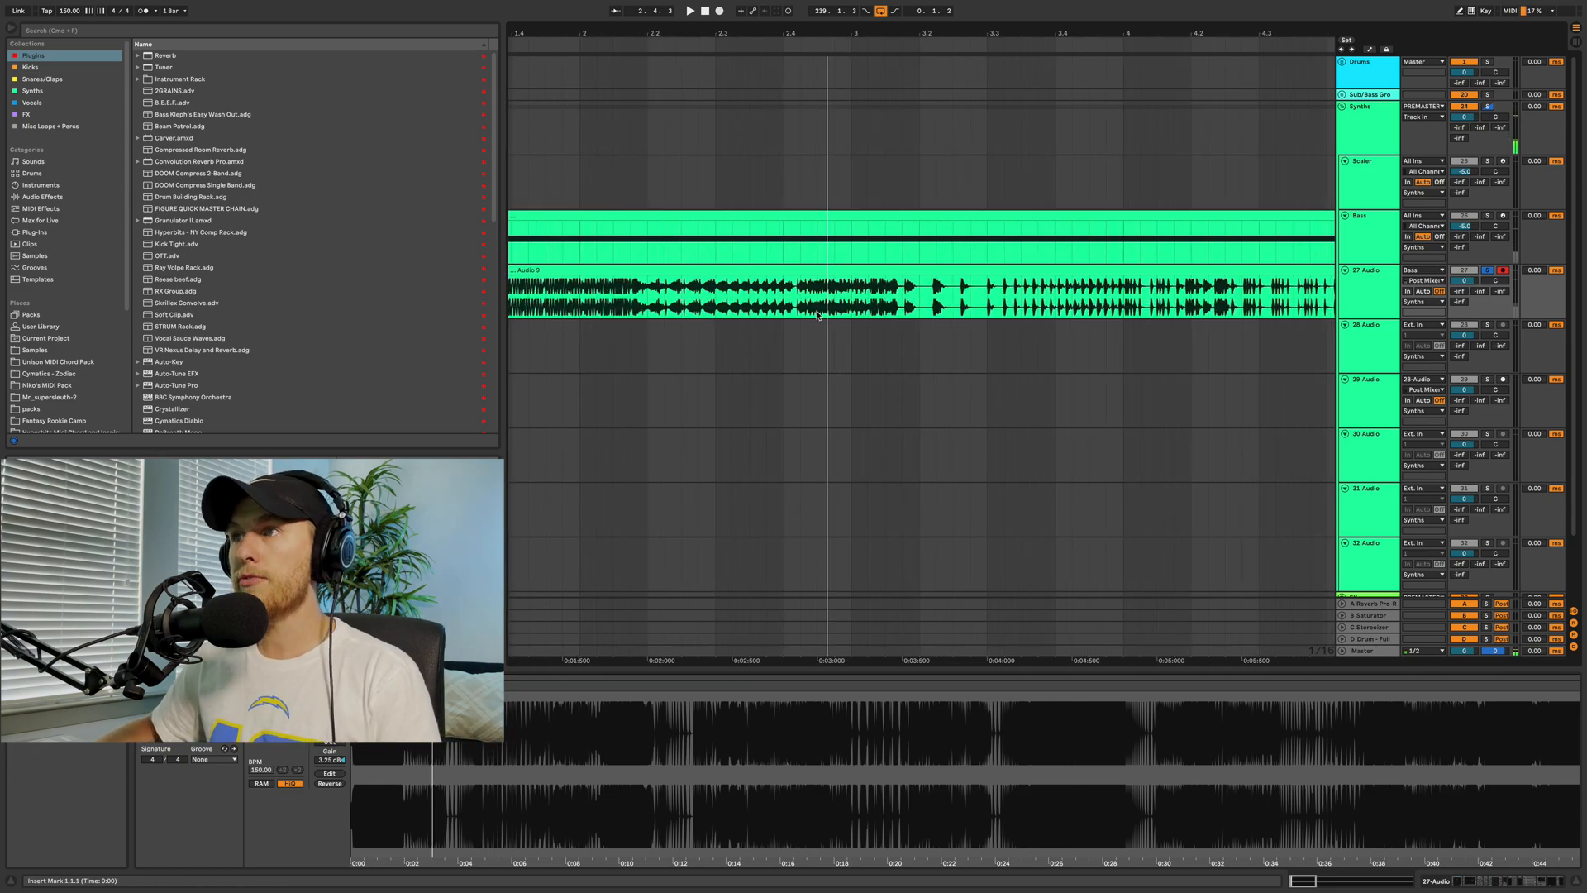
{"action": "scroll", "coordinate": [890, 295], "scroll_direction": "right", "scroll_amount": 2}
{"action": "scroll", "coordinate": [785, 312], "scroll_direction": "left", "scroll_amount": 2}
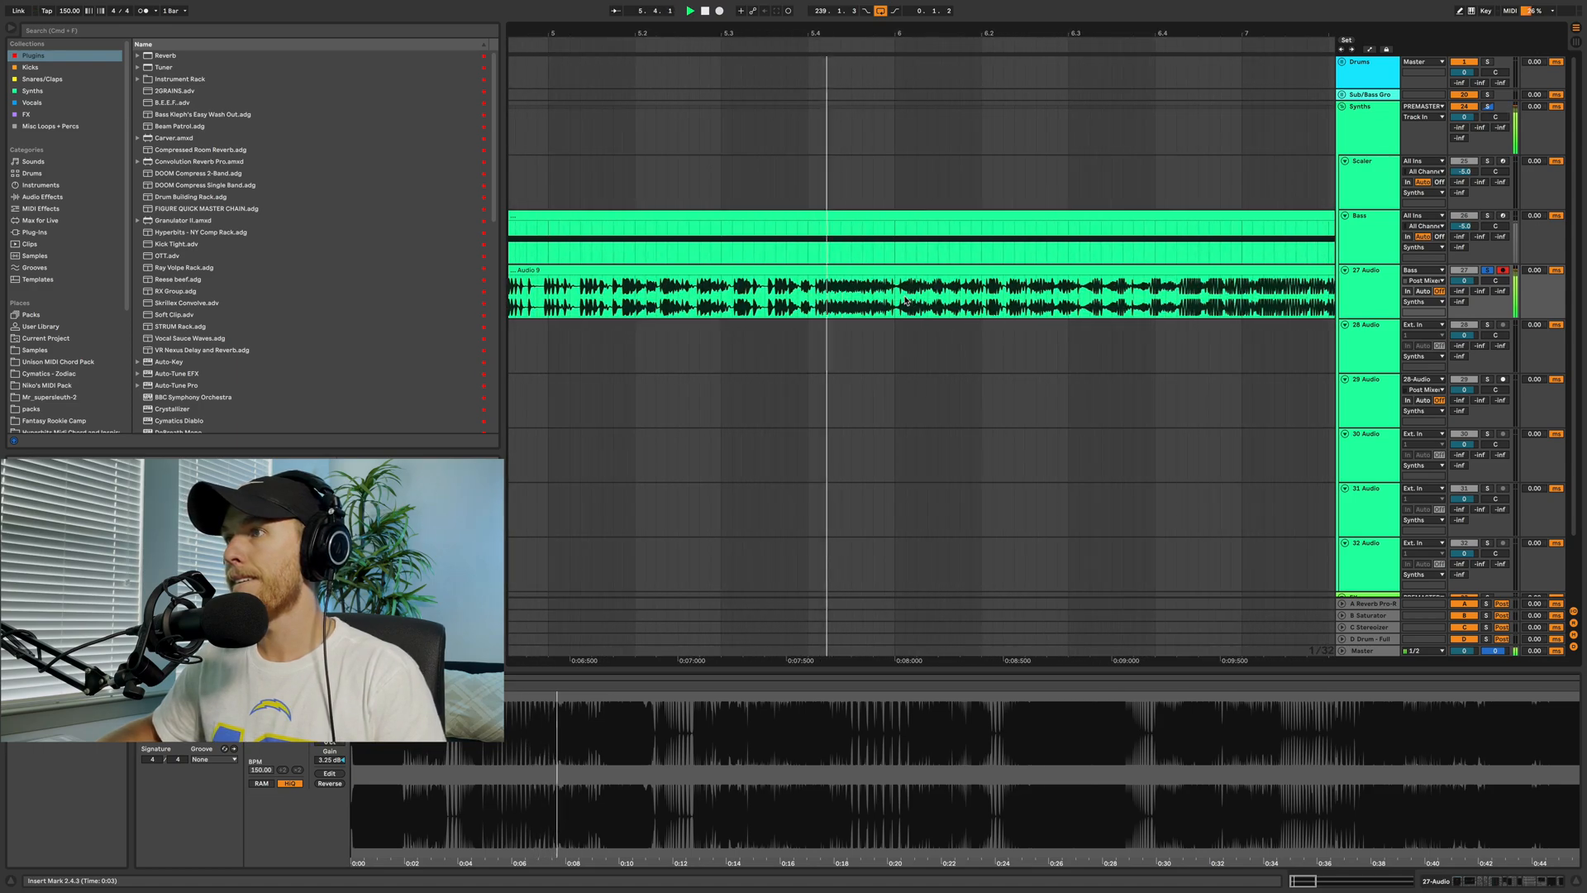
Audition the recorded bass from position 5.4.3
{"action": "left_click", "coordinate": [733, 307]}
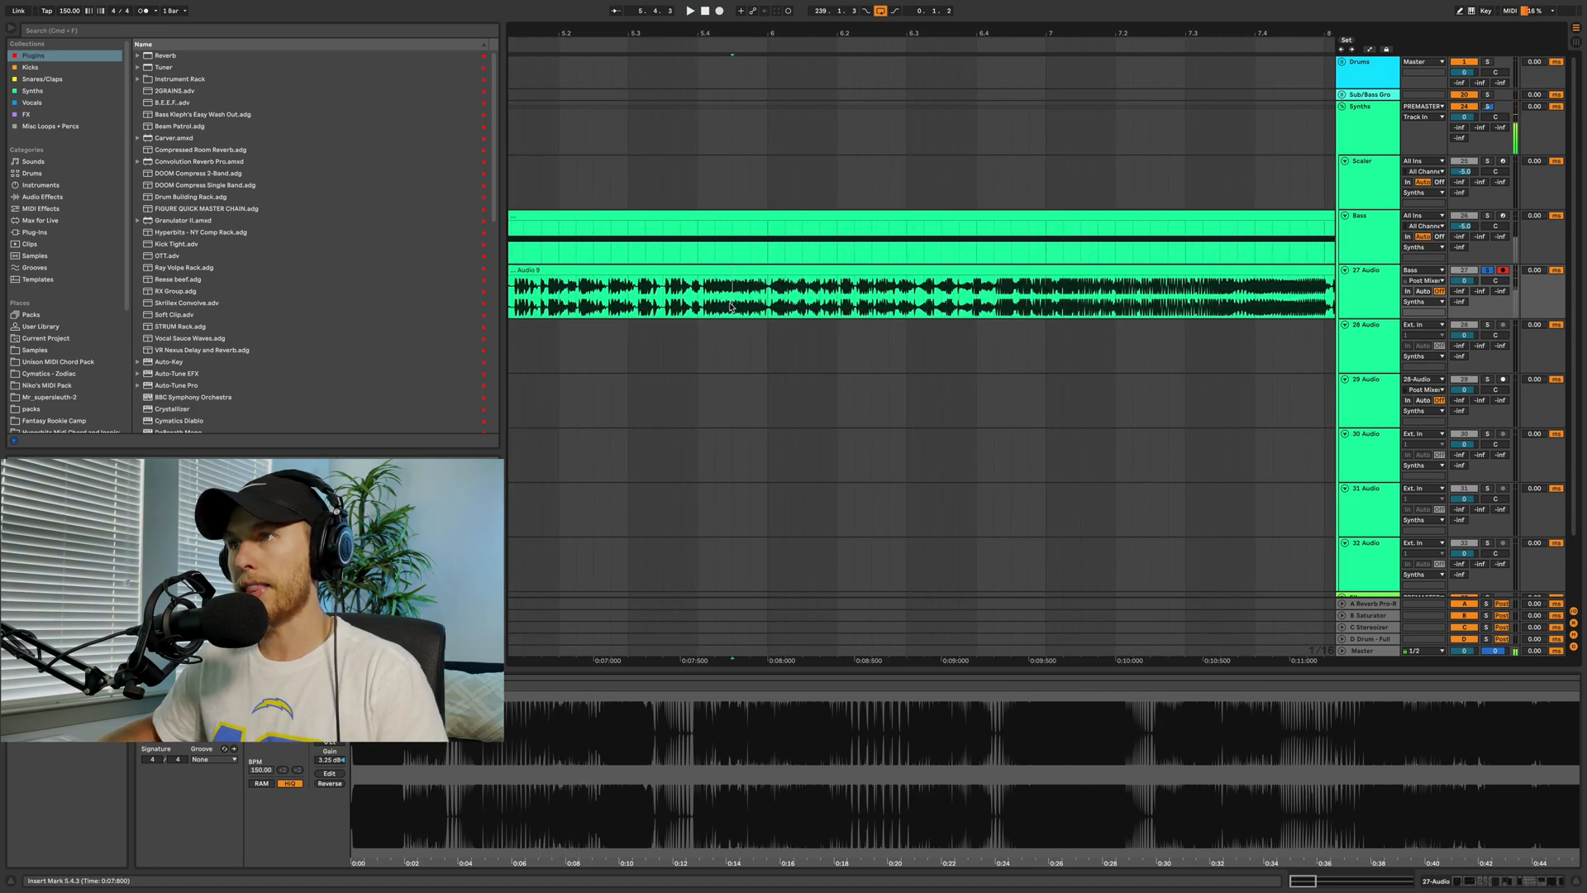
{"action": "key", "text": "space"}
{"action": "key", "text": "space"}
{"action": "key", "text": "space"}
Split out the short section around 5.4.3 from the recorded clip and move it onto the 28 Audio track
{"action": "left_click_drag", "start_coordinate": [733, 307], "coordinate": [766, 291]}
{"action": "left_click", "coordinate": [1490, 327]}
{"action": "left_click", "coordinate": [1368, 309]}
{"action": "scroll", "coordinate": [767, 291], "scroll_direction": "up", "scroll_amount": 5}
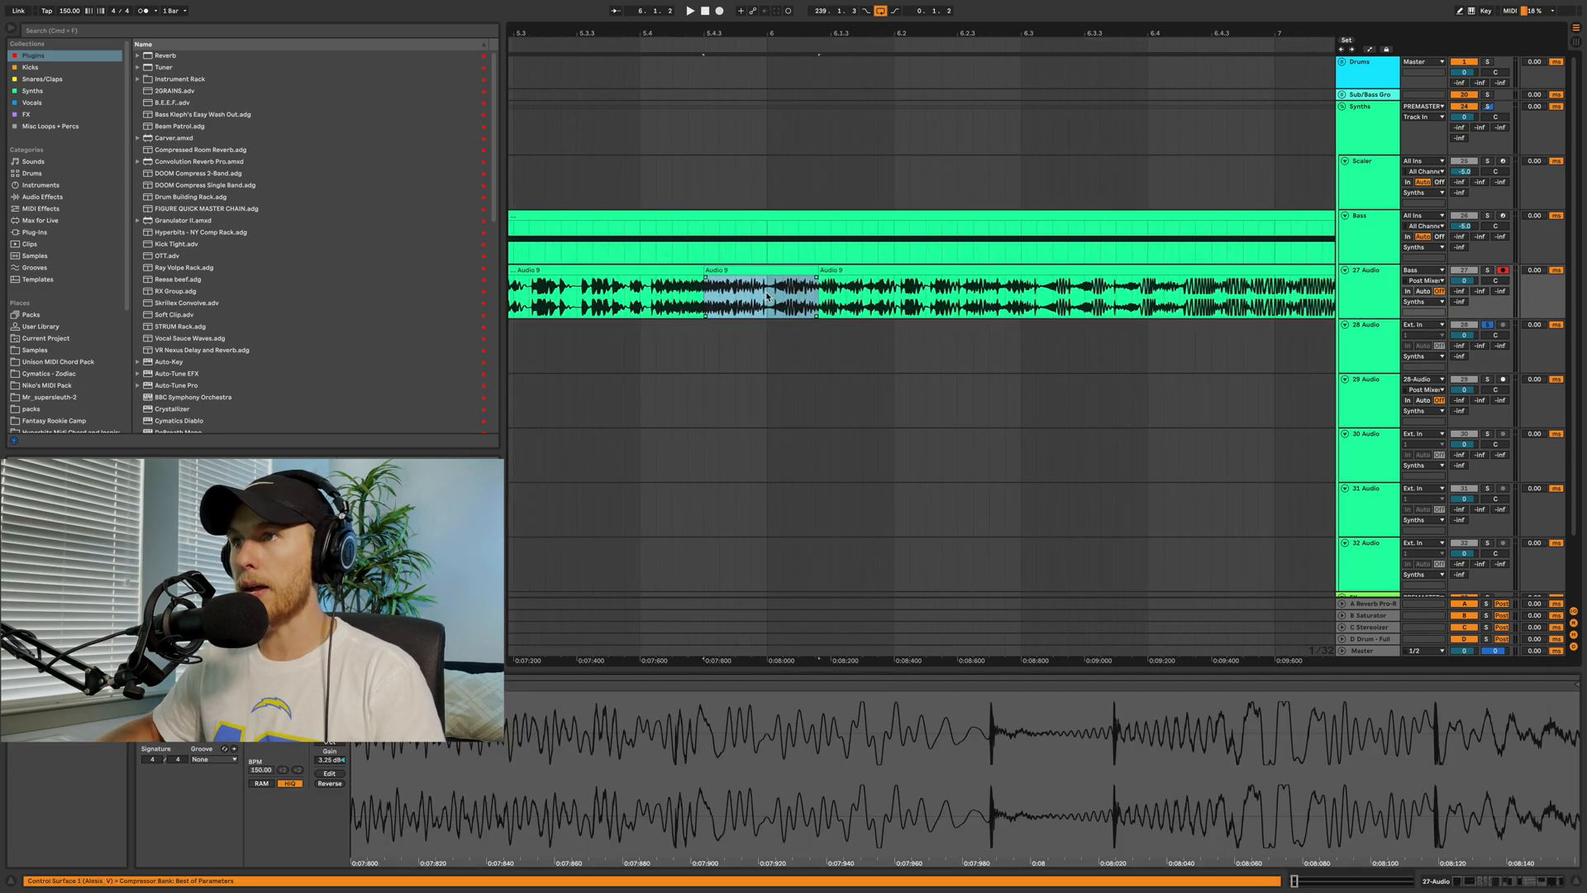
{"action": "left_click_drag", "start_coordinate": [868, 279], "coordinate": [690, 338]}
{"action": "left_click", "coordinate": [1367, 337]}
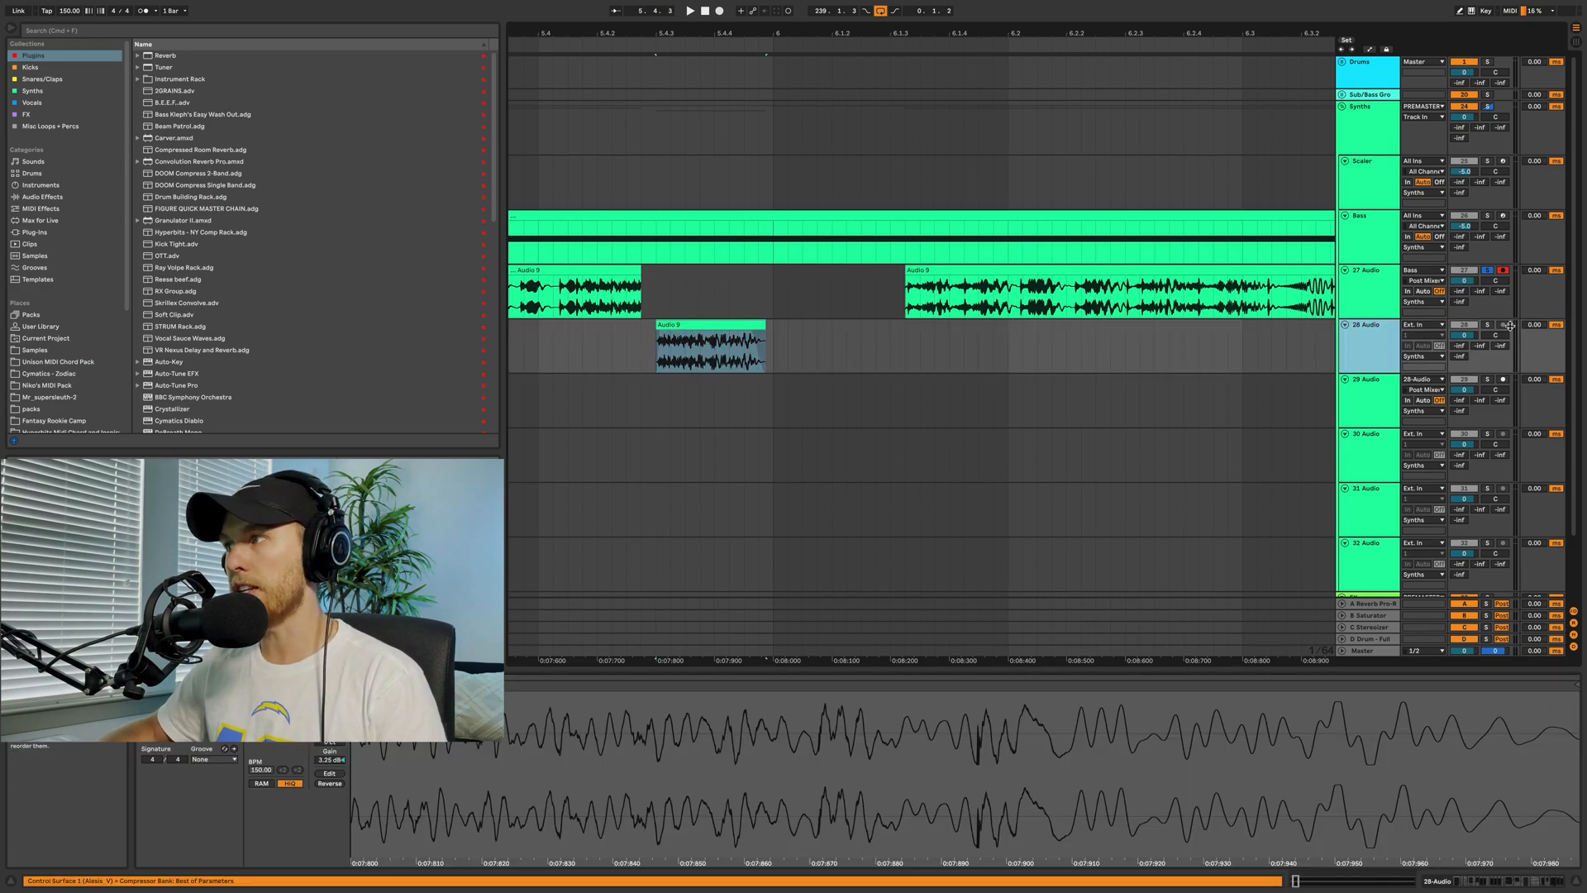
Examine the effect chain on 28 Audio from Compressor to Portal, including the Formant Filter and Disperser windows
{"action": "double_click", "coordinate": [1384, 350]}
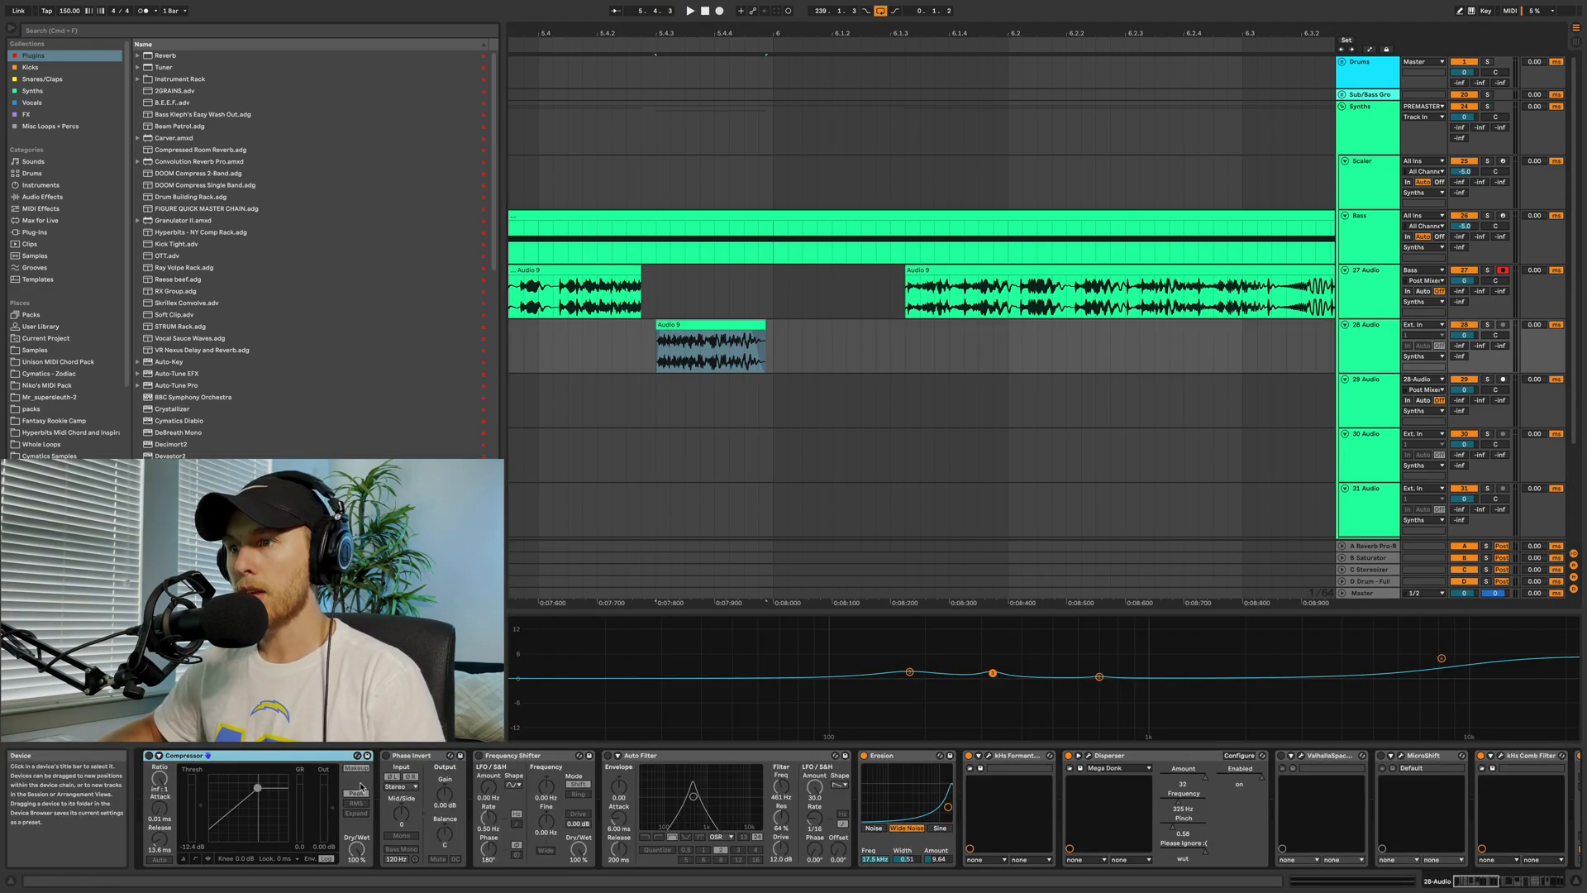
{"action": "scroll", "coordinate": [783, 836], "scroll_direction": "right", "scroll_amount": 3}
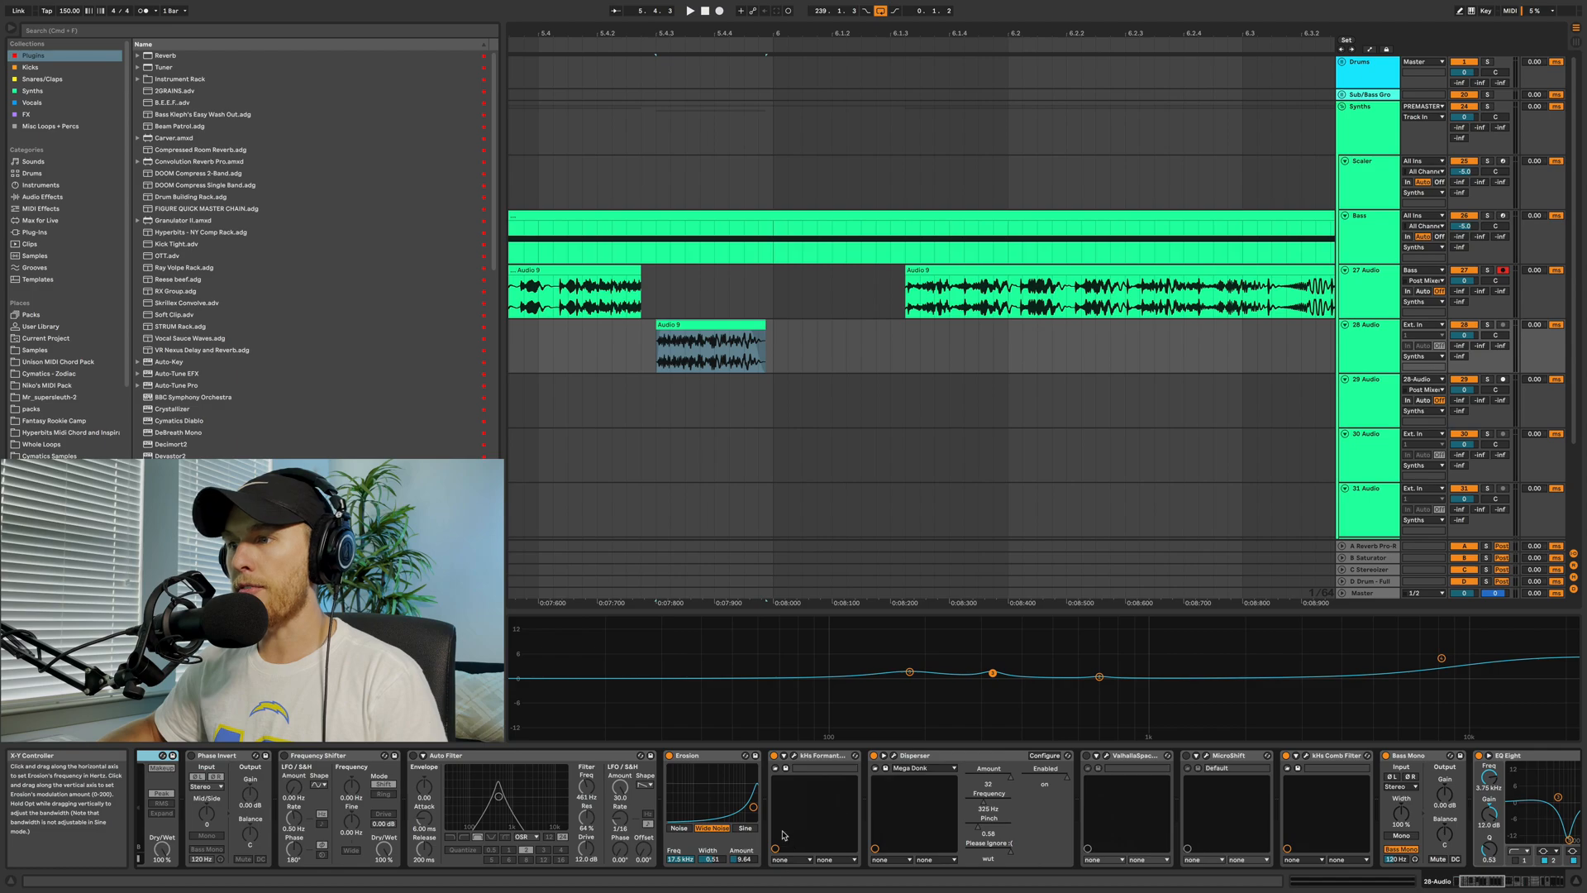
{"action": "left_click", "coordinate": [794, 756]}
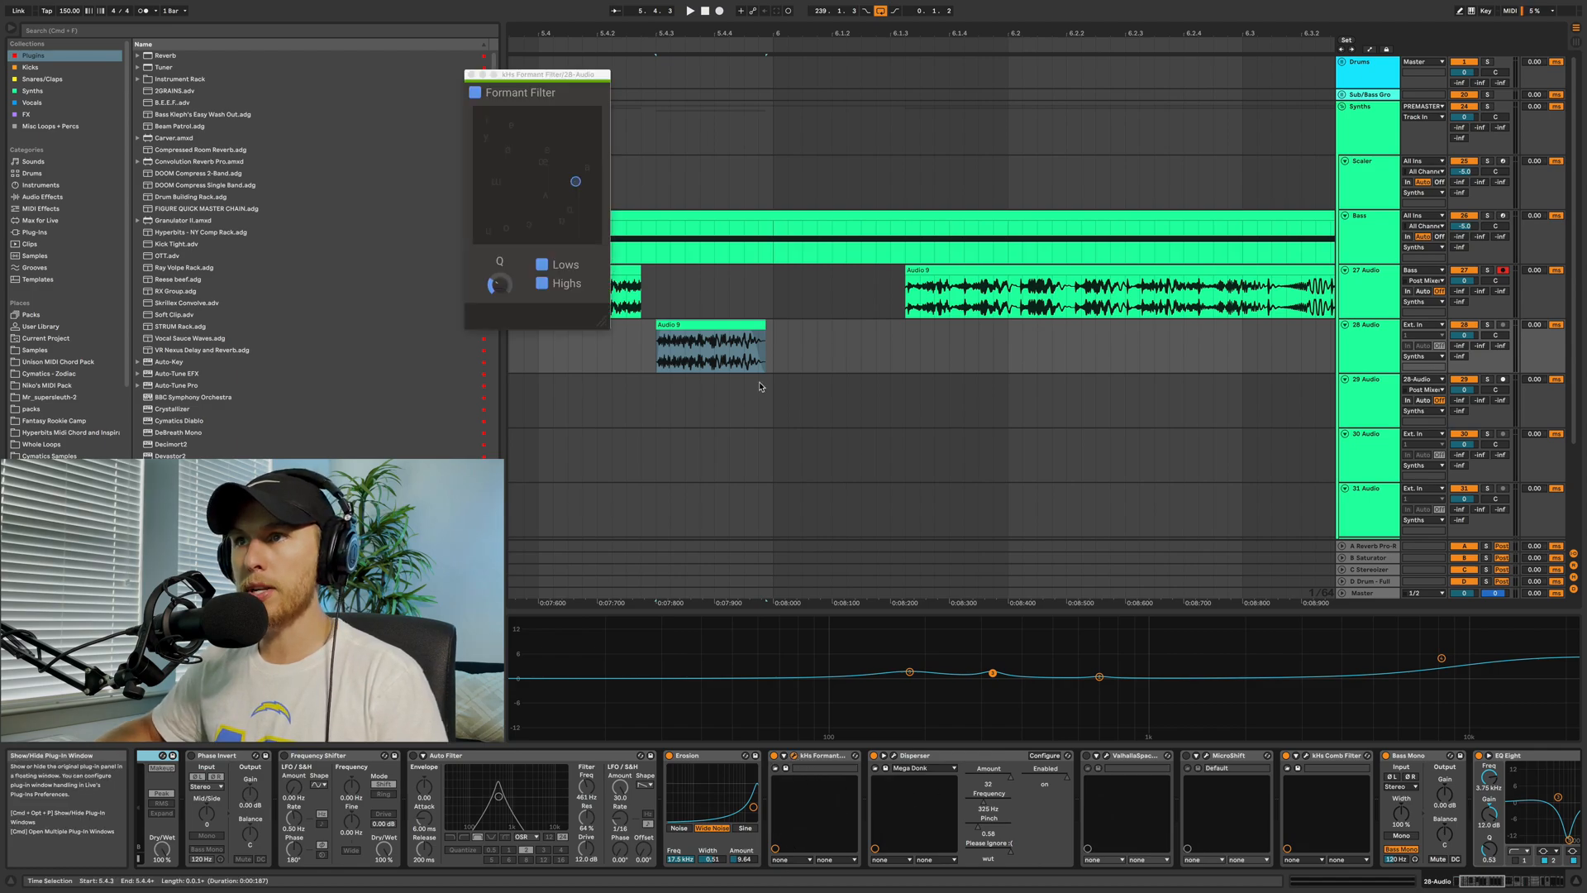
{"action": "left_click", "coordinate": [885, 756]}
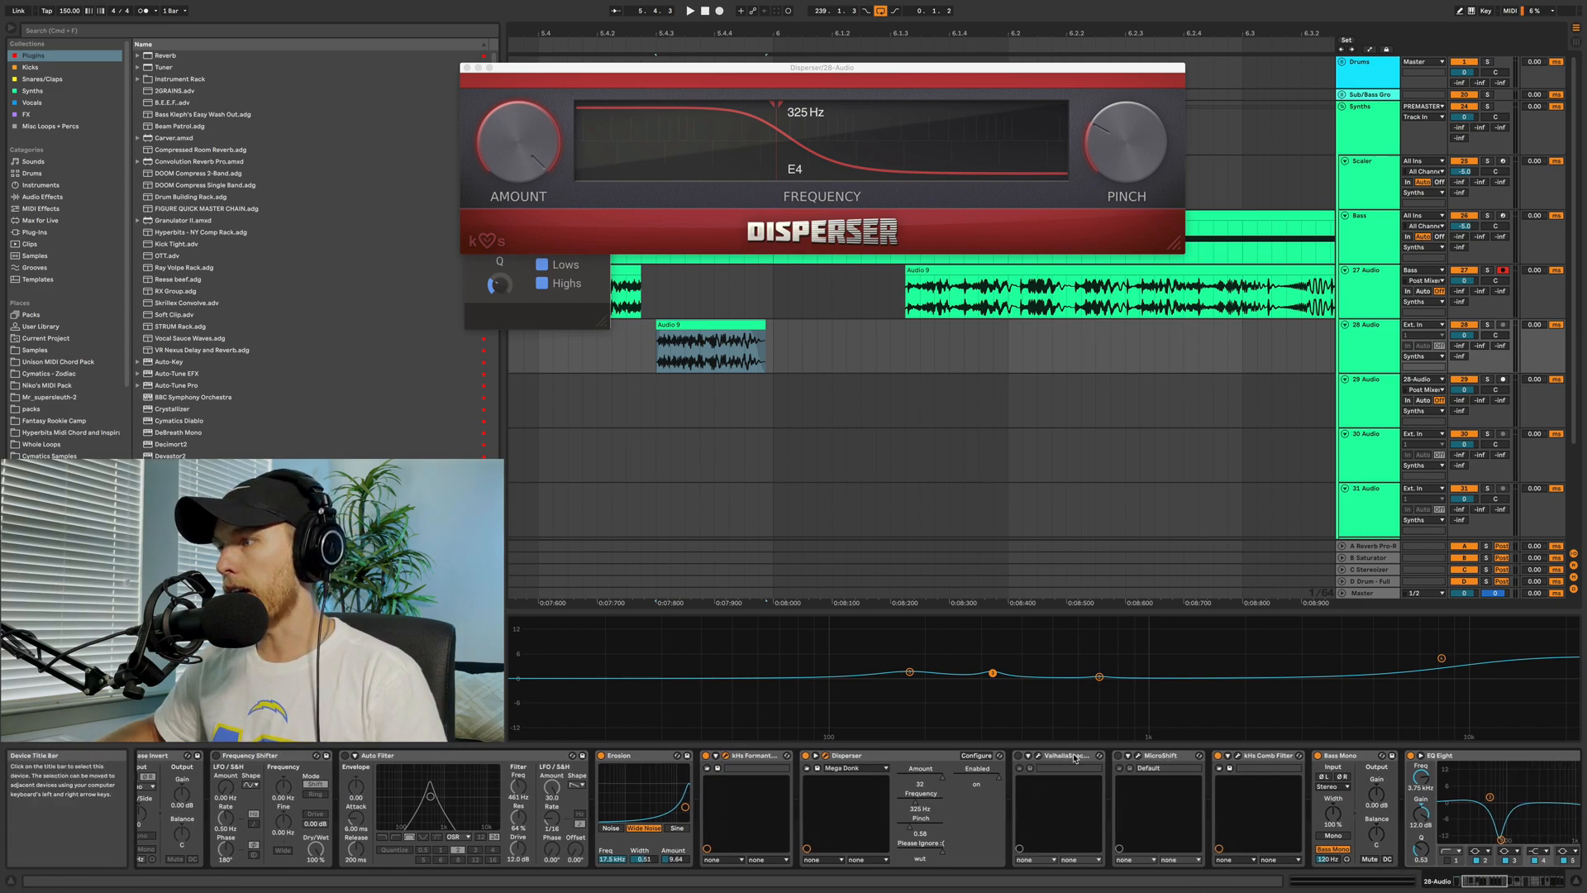
{"action": "scroll", "coordinate": [1095, 794], "scroll_direction": "right", "scroll_amount": 8}
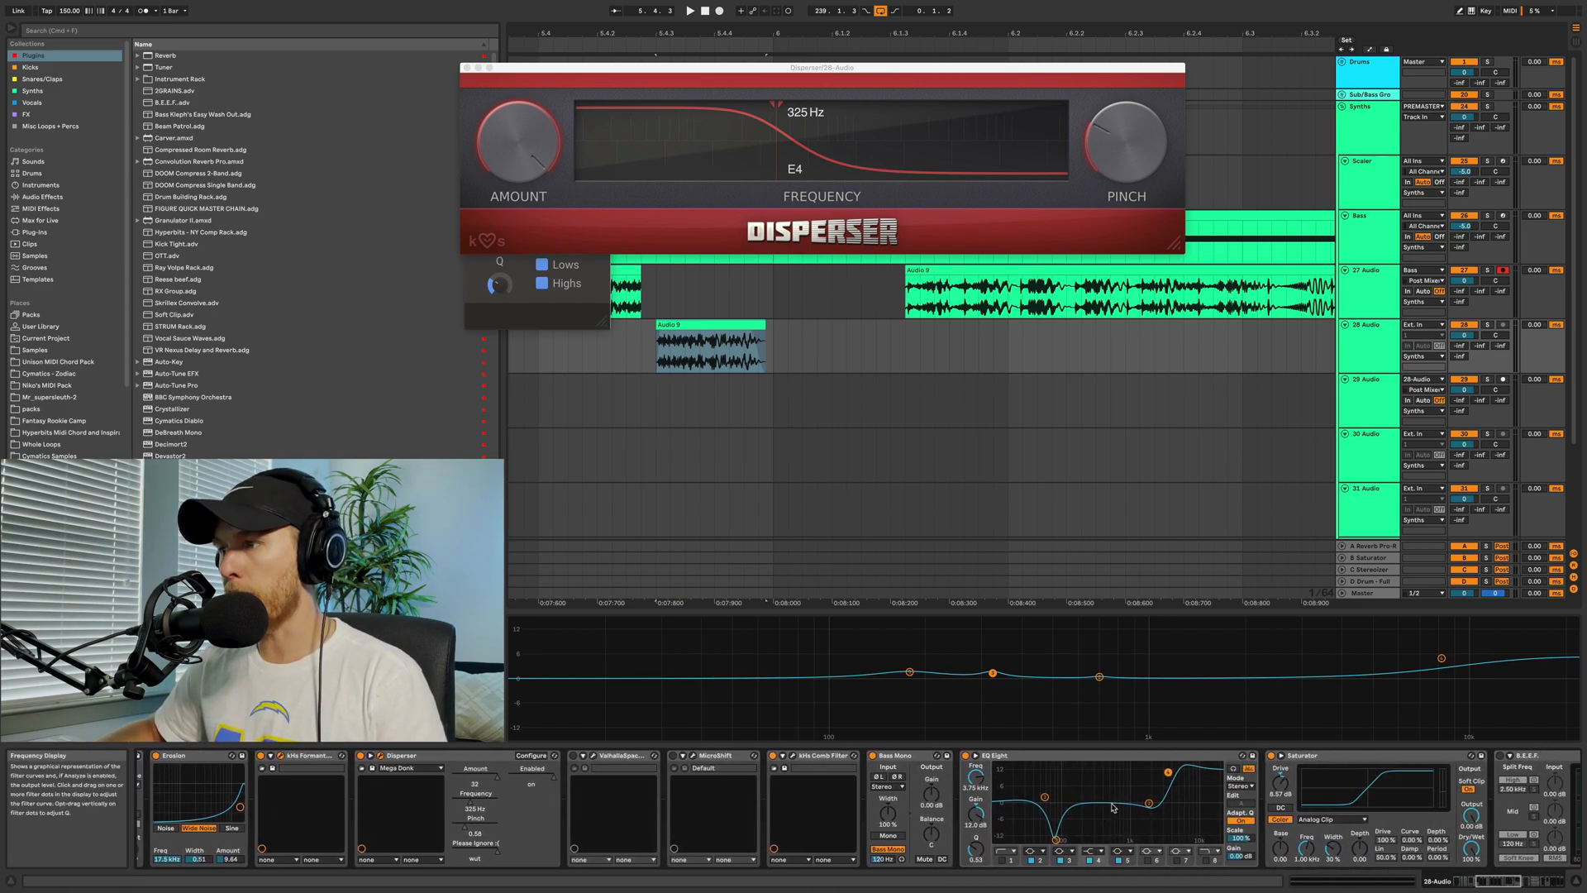
{"action": "scroll", "coordinate": [1112, 807], "scroll_direction": "right", "scroll_amount": 6}
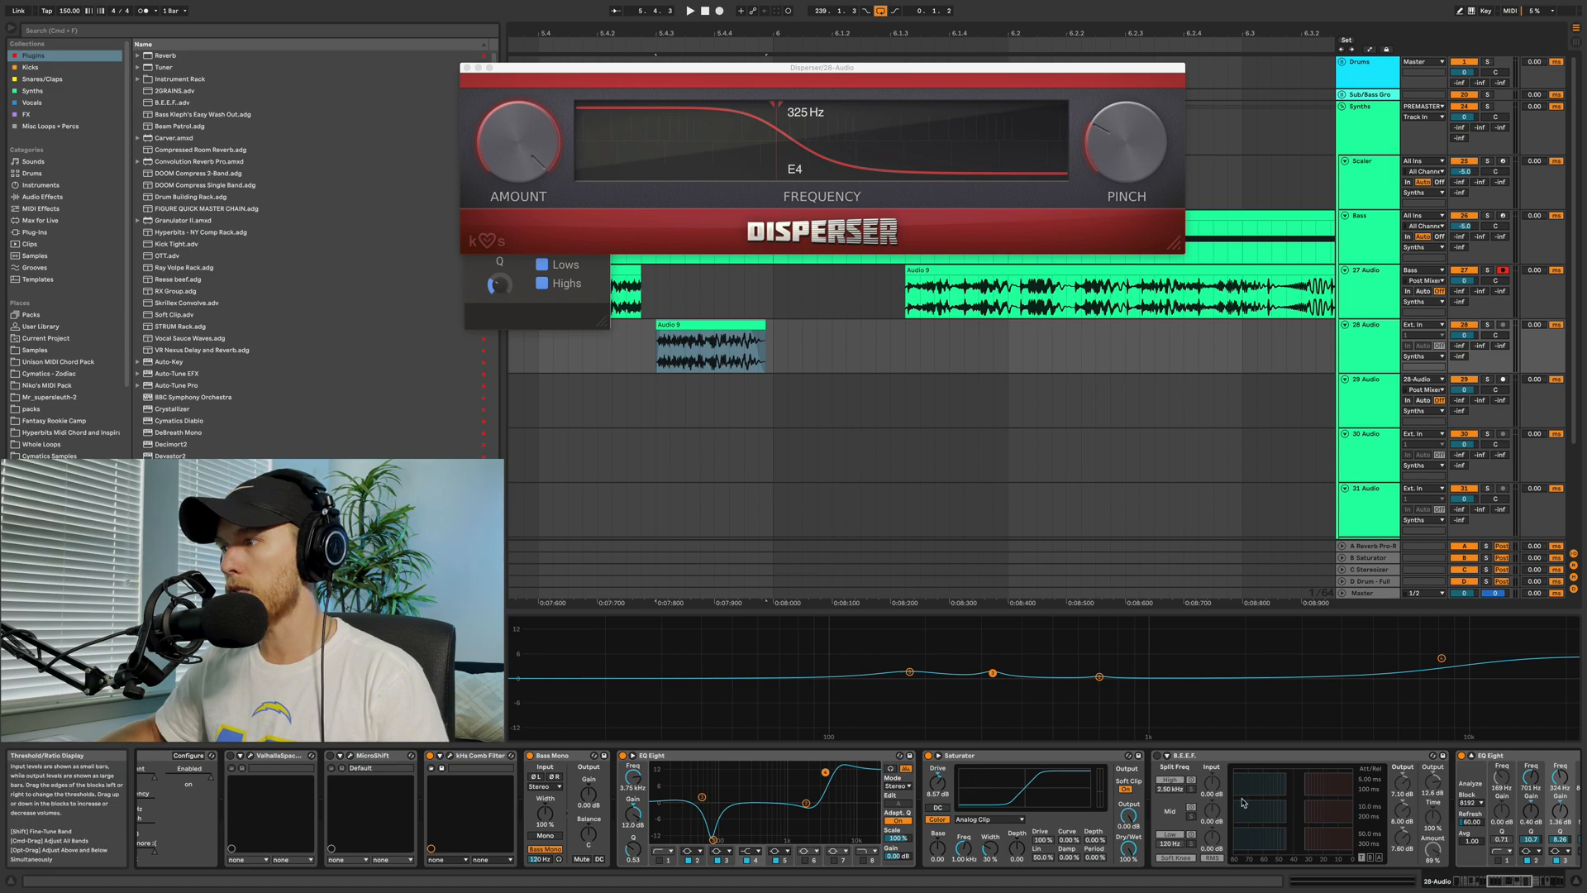
{"action": "scroll", "coordinate": [977, 781], "scroll_direction": "right", "scroll_amount": 8}
{"action": "scroll", "coordinate": [1290, 785], "scroll_direction": "right", "scroll_amount": 7}
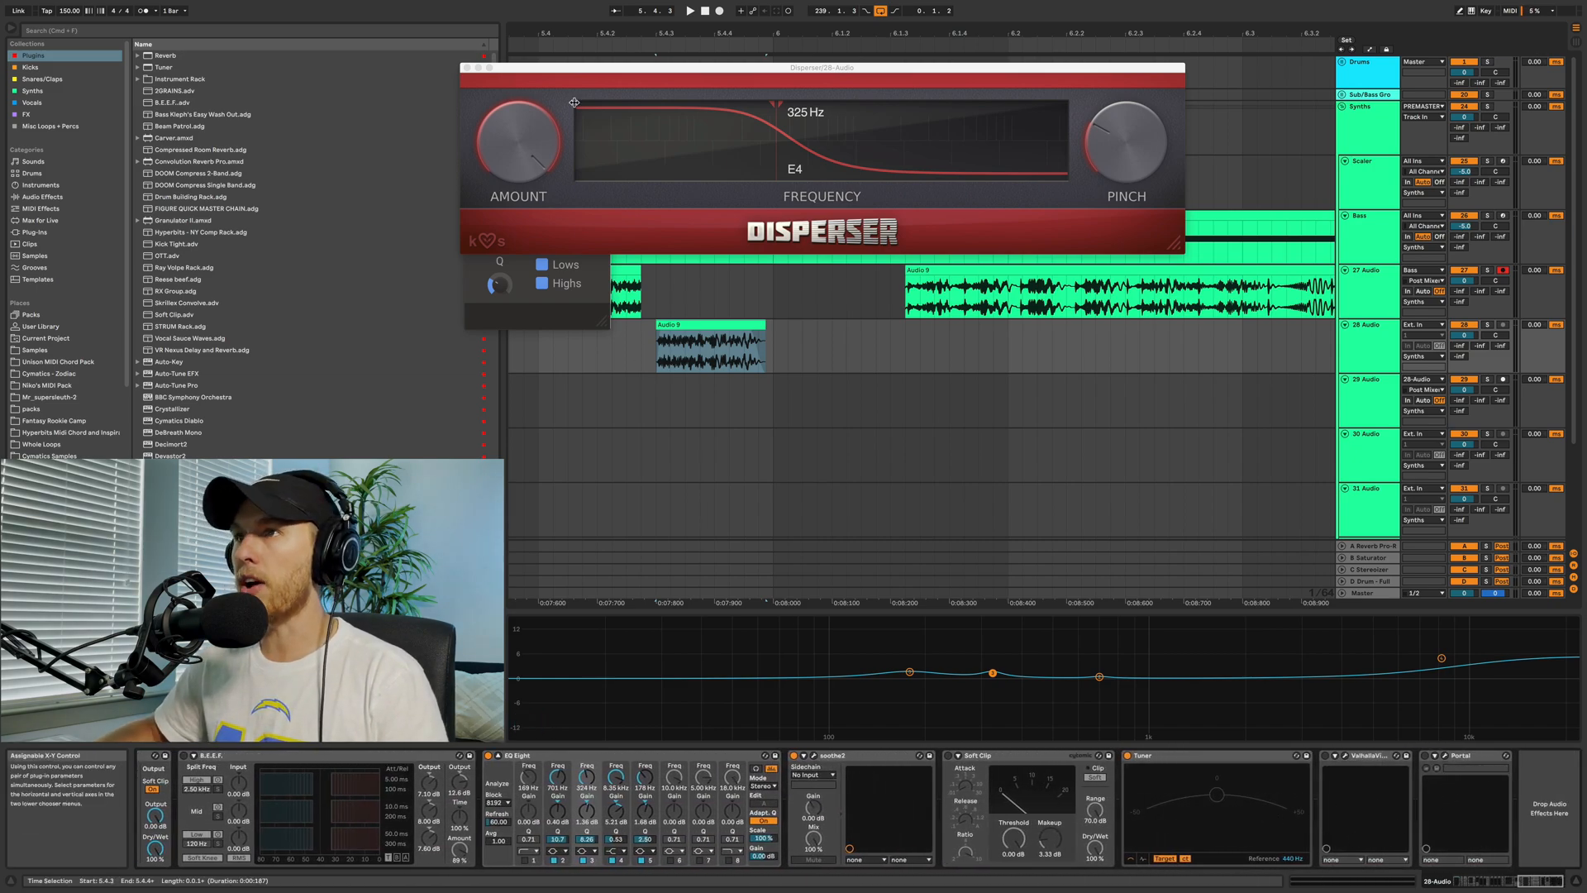
{"action": "left_click", "coordinate": [468, 69]}
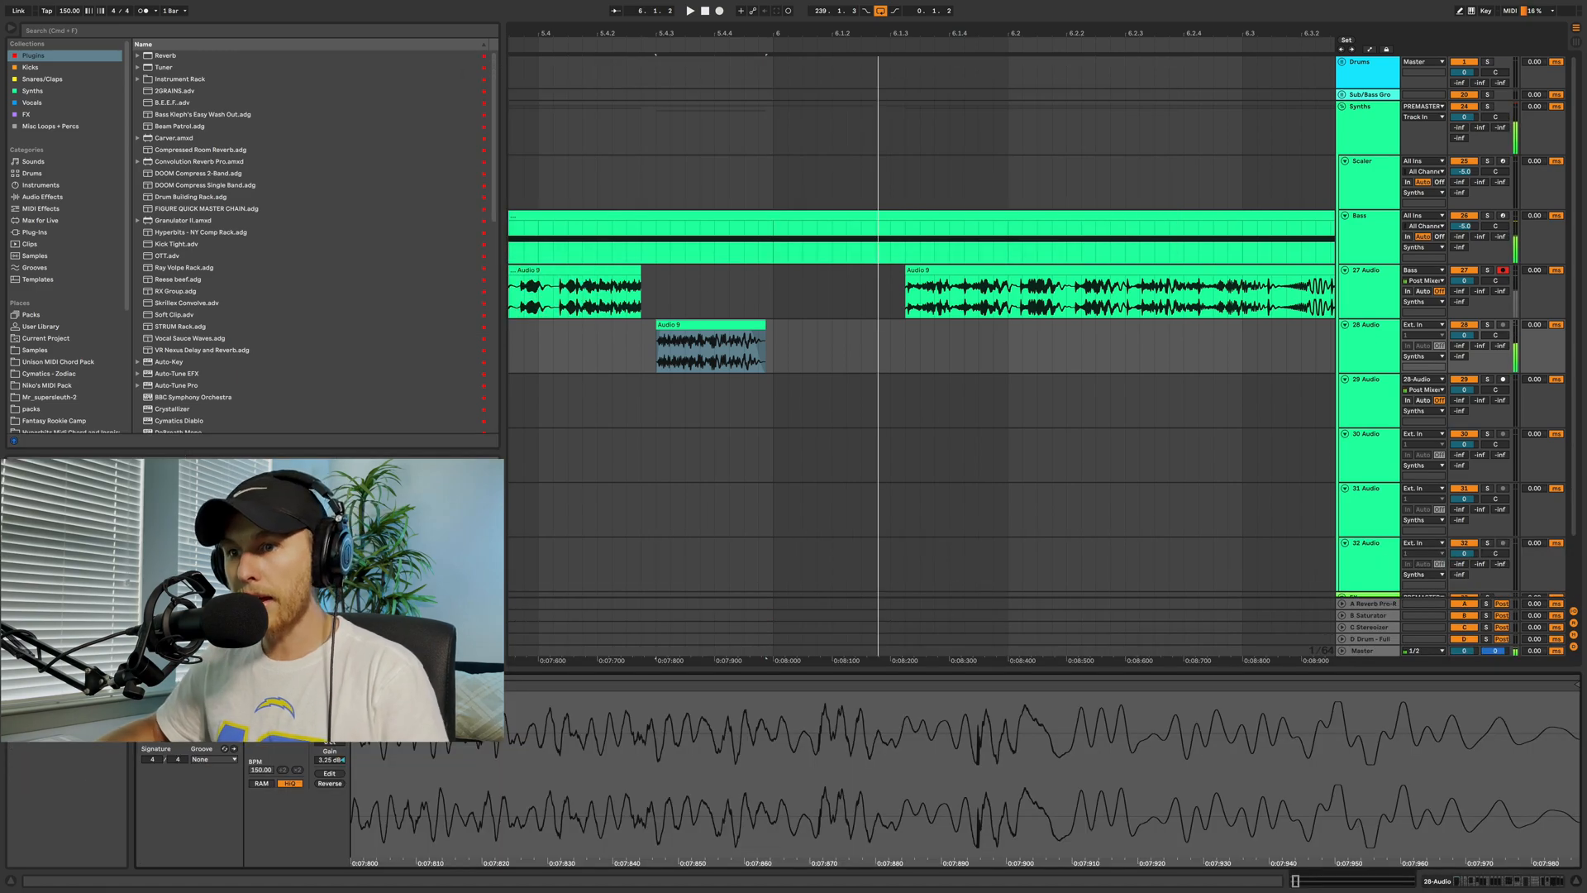
Lengthen the extracted bass clip on 28 Audio to about twice its duration
{"action": "key", "text": "Return"}
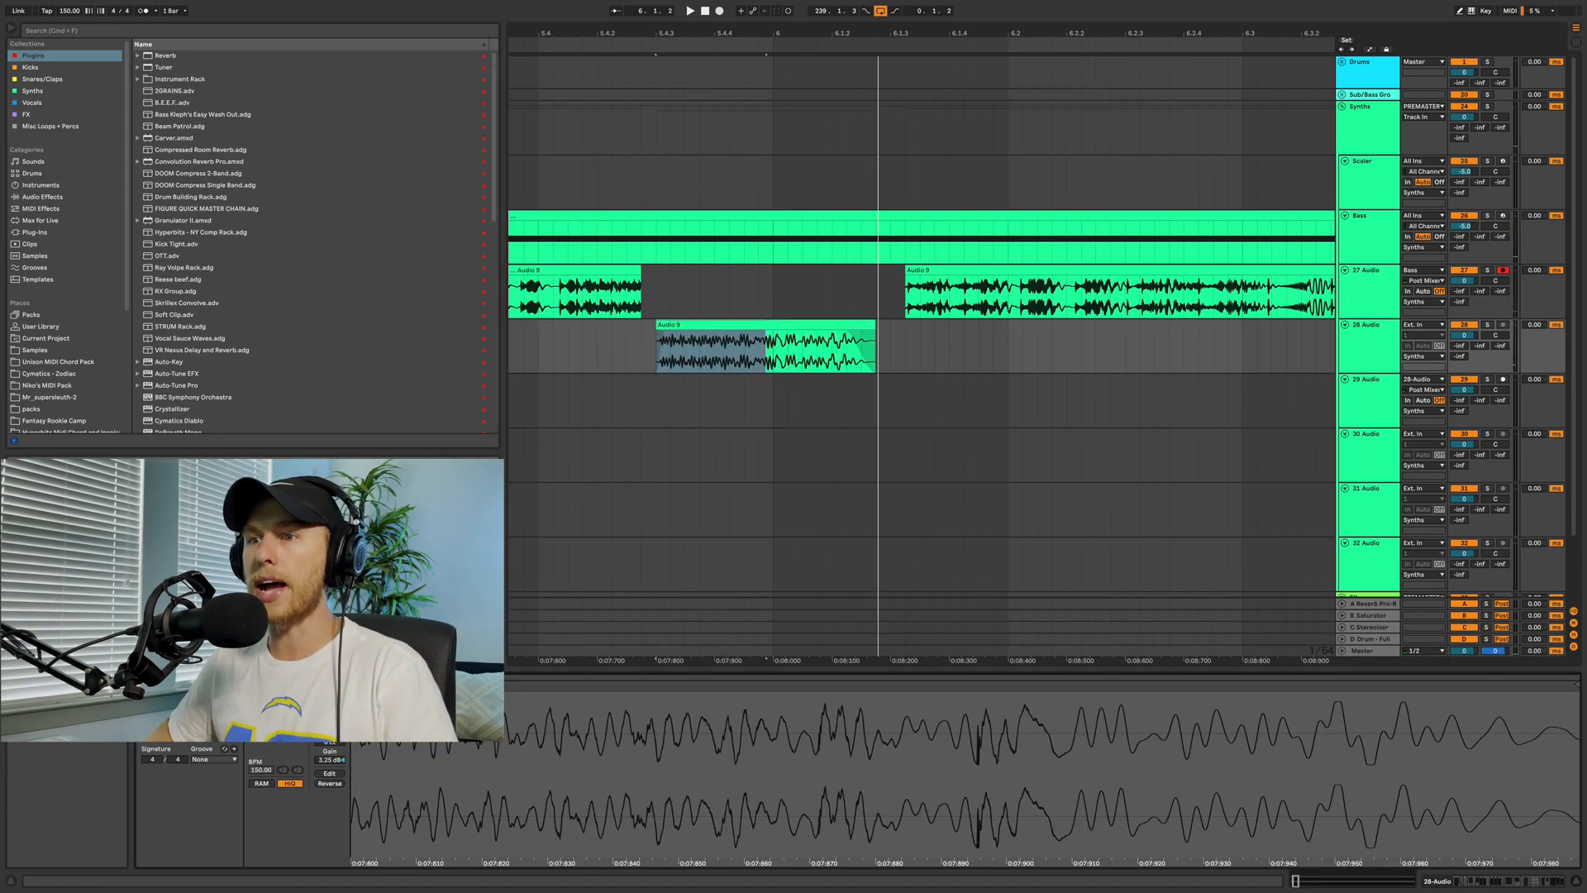
Audition the lengthened bass clip on 28 Audio and loop playback around it from 5.4.3 to 6.1.3
{"action": "key", "text": "space"}
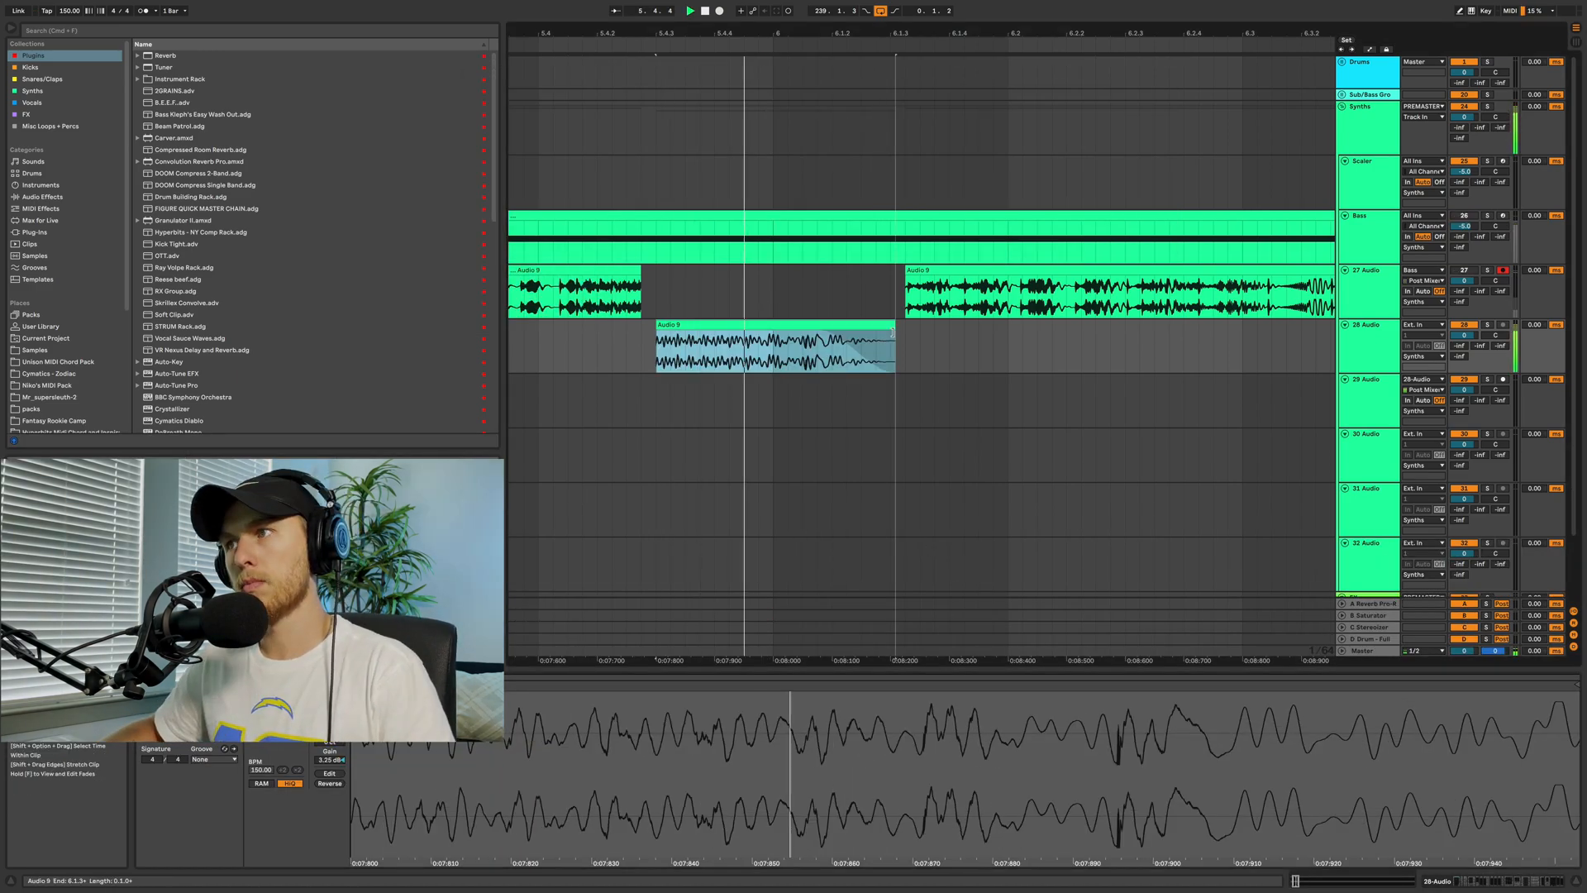
{"action": "key", "text": "space"}
{"action": "key", "text": "space"}
{"action": "left_click", "coordinate": [872, 327]}
{"action": "key", "text": "super+l"}
{"action": "key", "text": "space"}
Shift the two low-mid EQ Eight bands on 28 Audio down in frequency while checking the looped sound
{"action": "double_click", "coordinate": [1373, 356]}
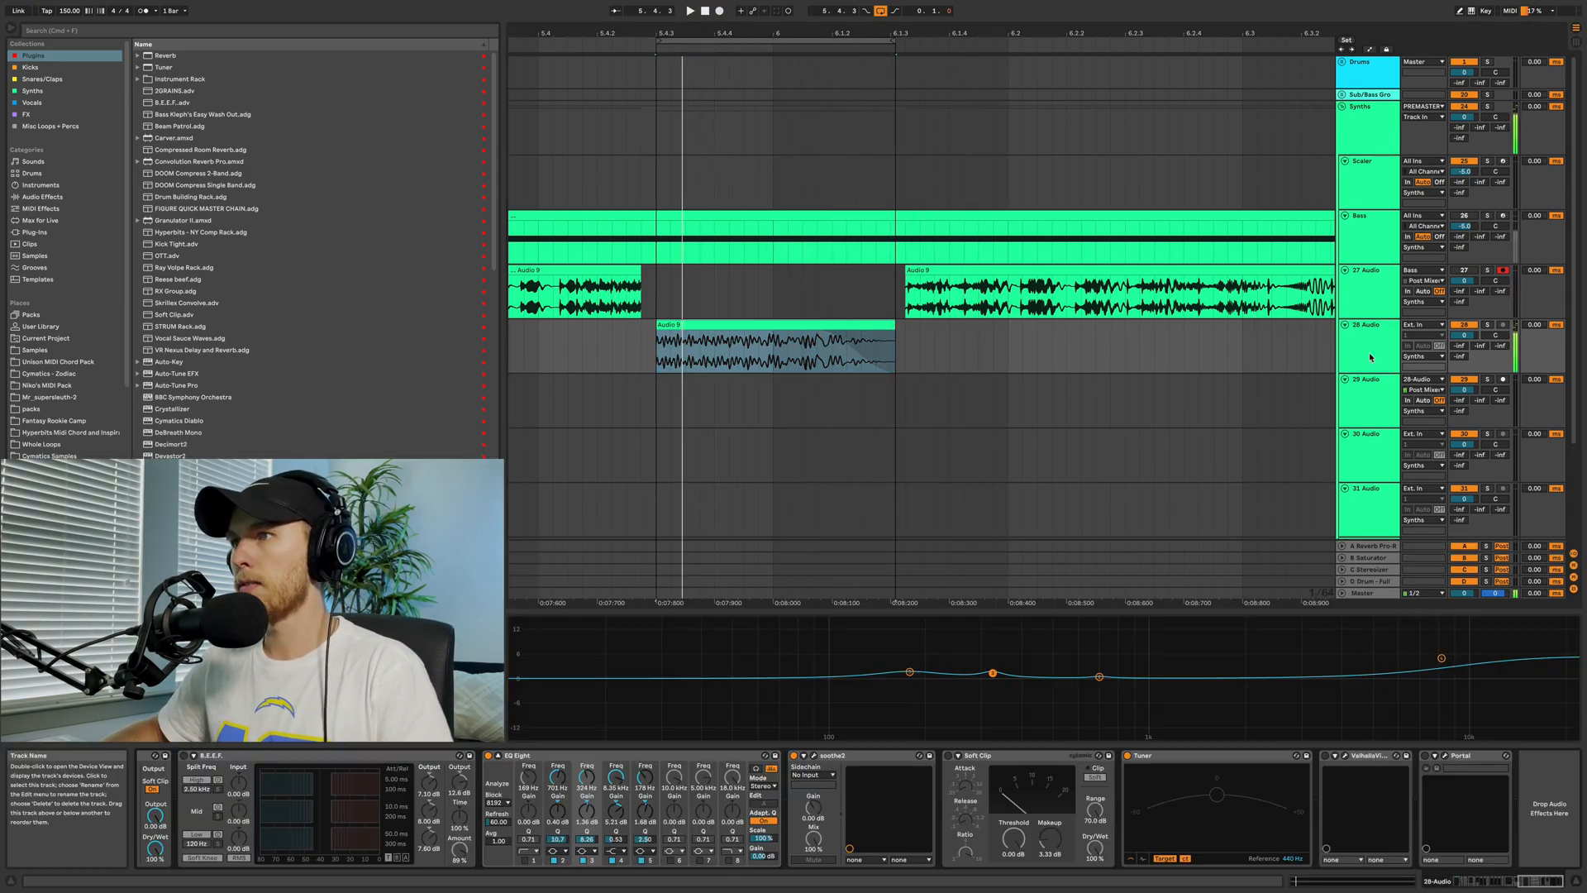
{"action": "left_click", "coordinate": [909, 672]}
{"action": "key", "text": "space"}
{"action": "left_click_drag", "start_coordinate": [881, 670], "coordinate": [887, 673]}
{"action": "key", "text": "space"}
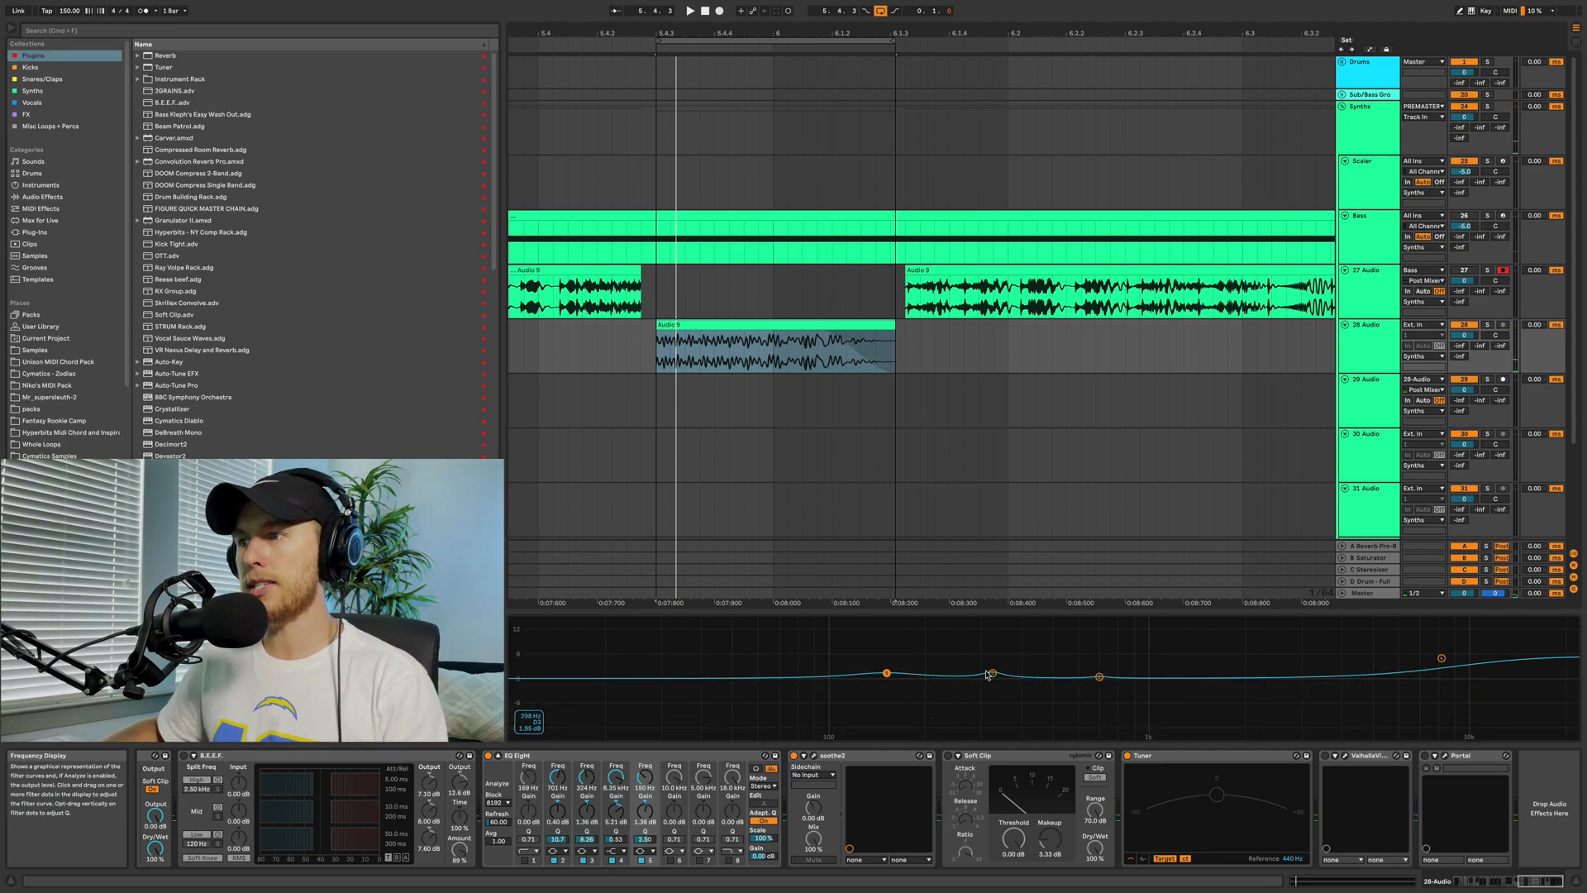
{"action": "left_click", "coordinate": [992, 673]}
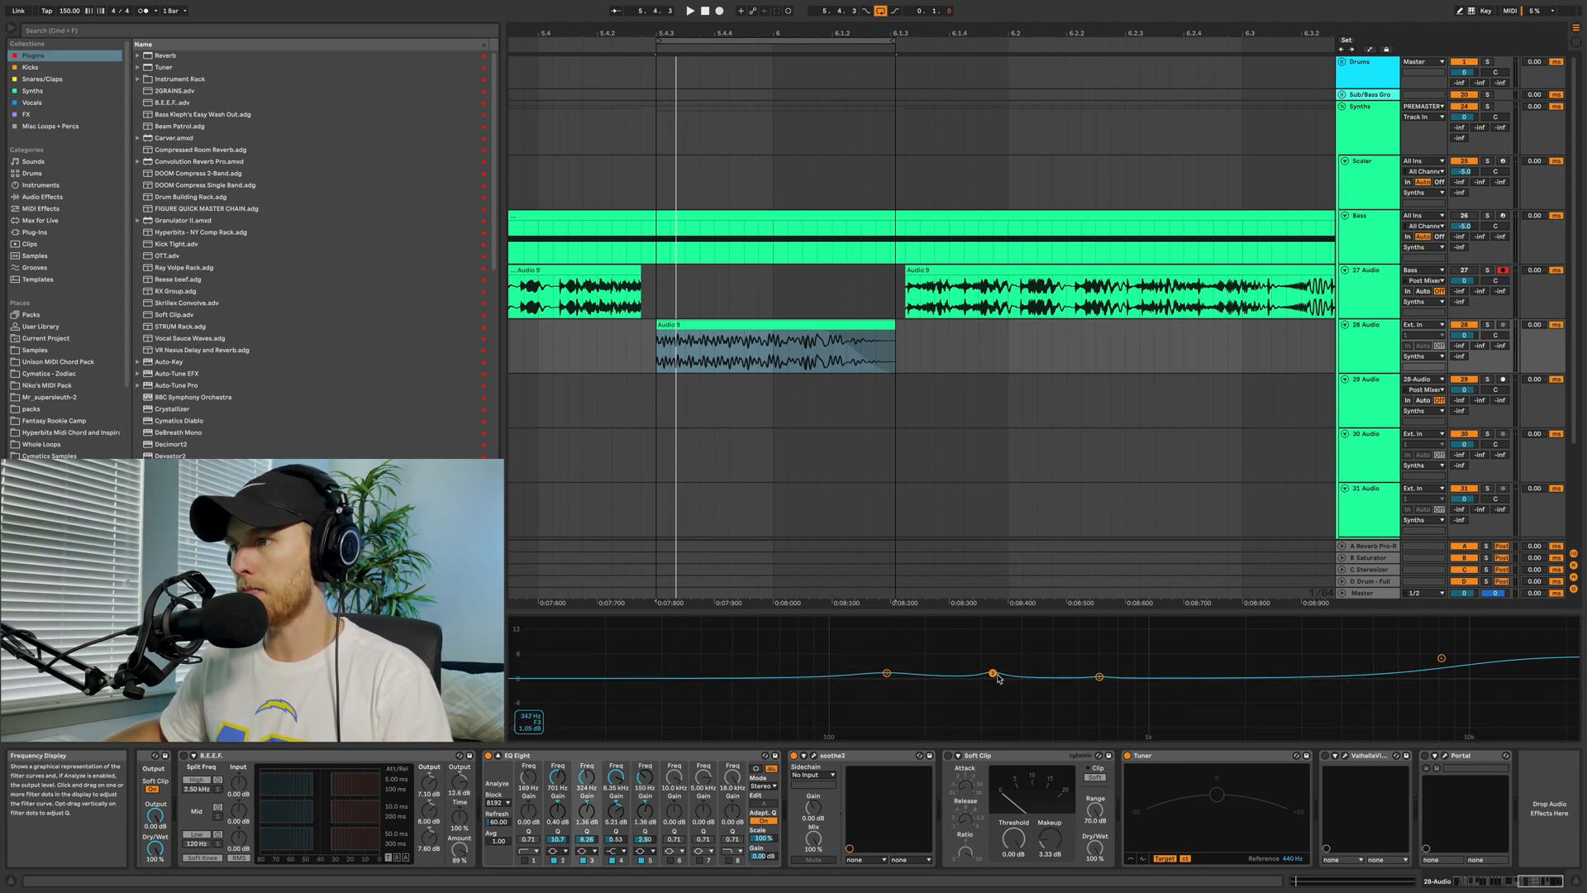
{"action": "key", "text": "space"}
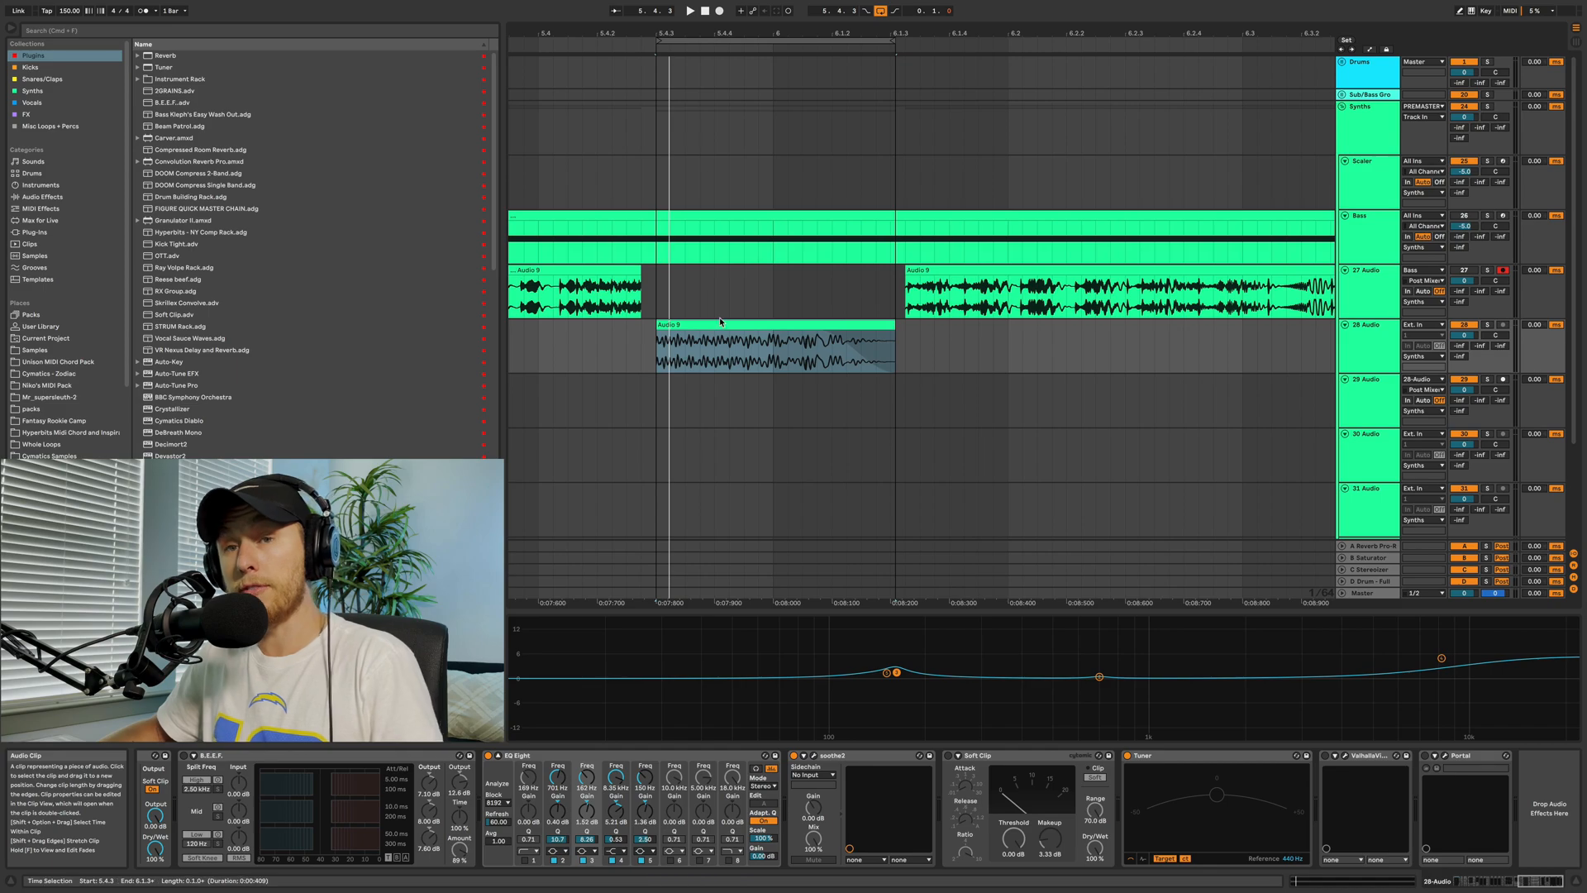
{"action": "key", "text": "space"}
{"action": "left_click_drag", "start_coordinate": [896, 672], "coordinate": [898, 644]}
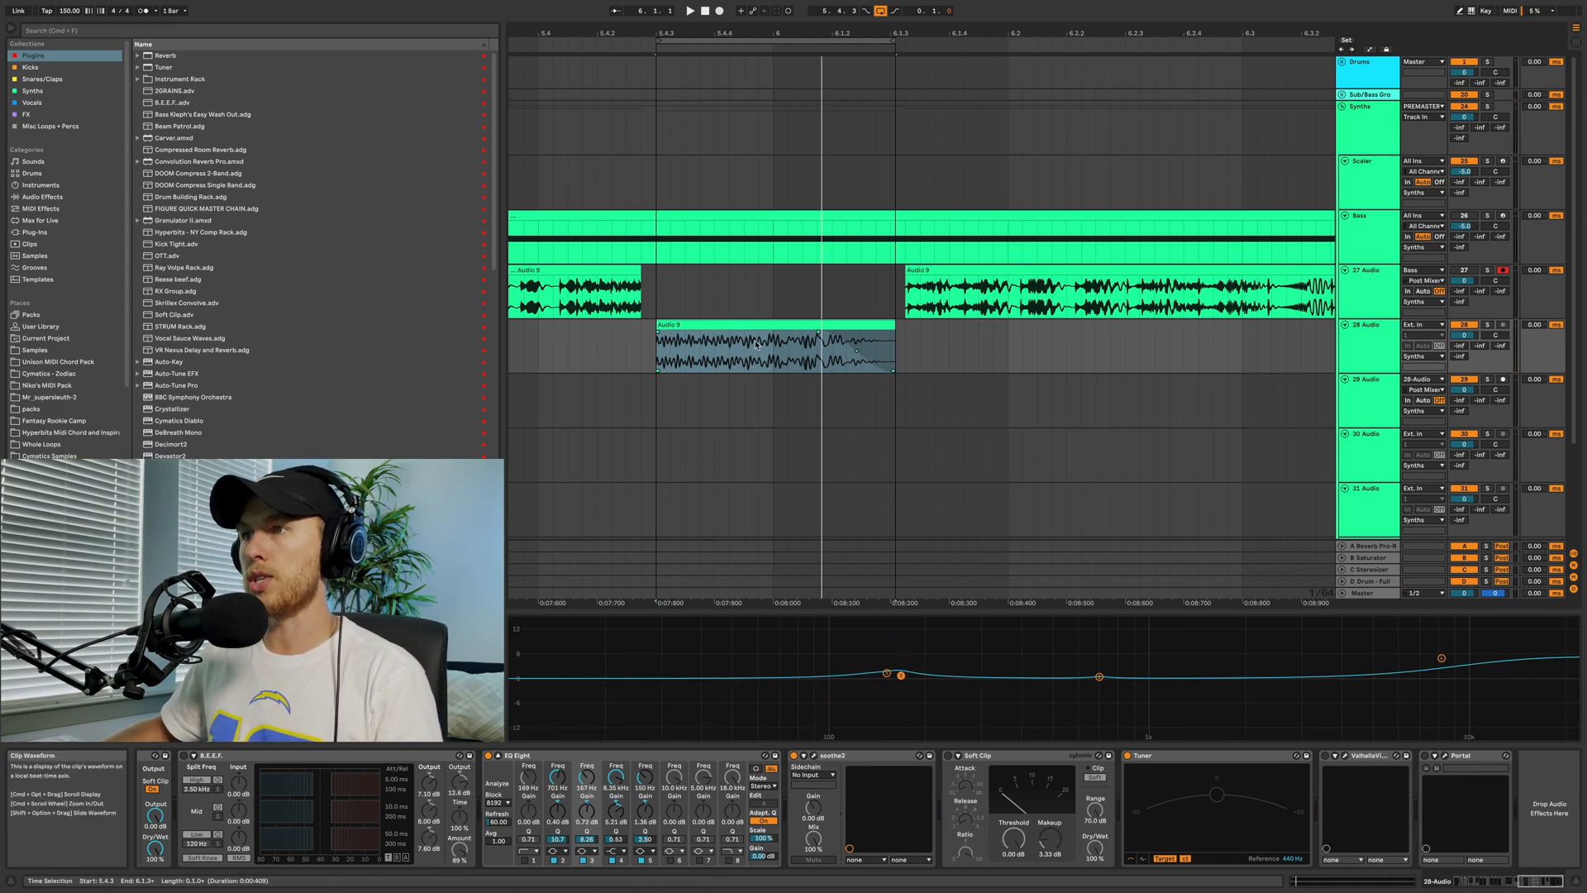
Export the looped section as an audio file named "Bass One Shot - Youtube - E" in the Bass One Shots folder
{"action": "left_click", "coordinate": [776, 44]}
{"action": "key", "text": "super+shift+r"}
{"action": "key", "text": "Return"}
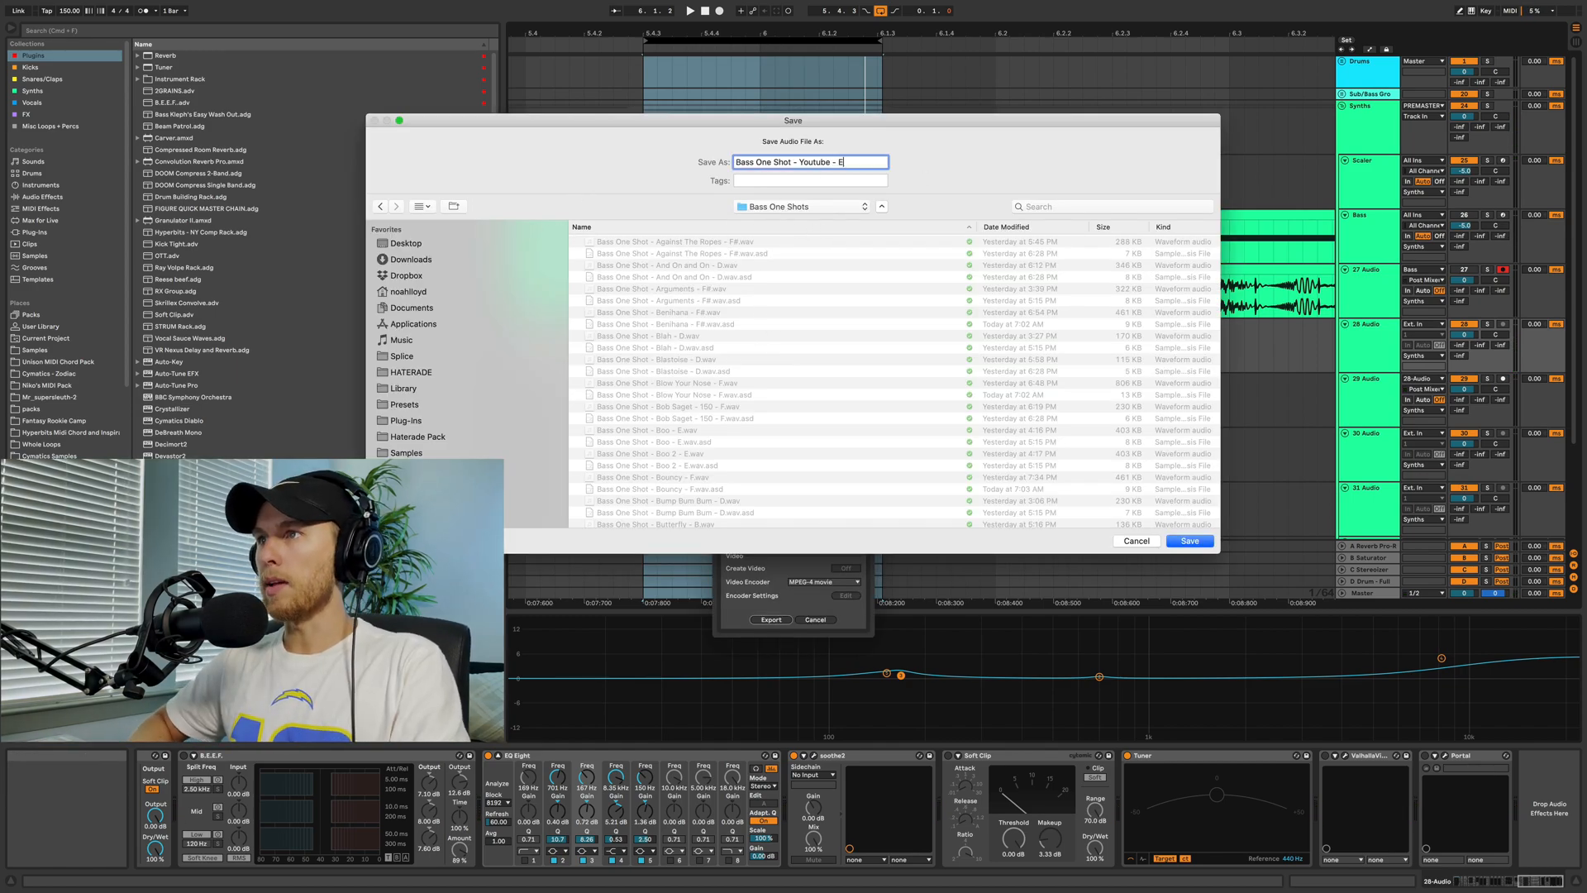
{"action": "key", "text": "Return"}
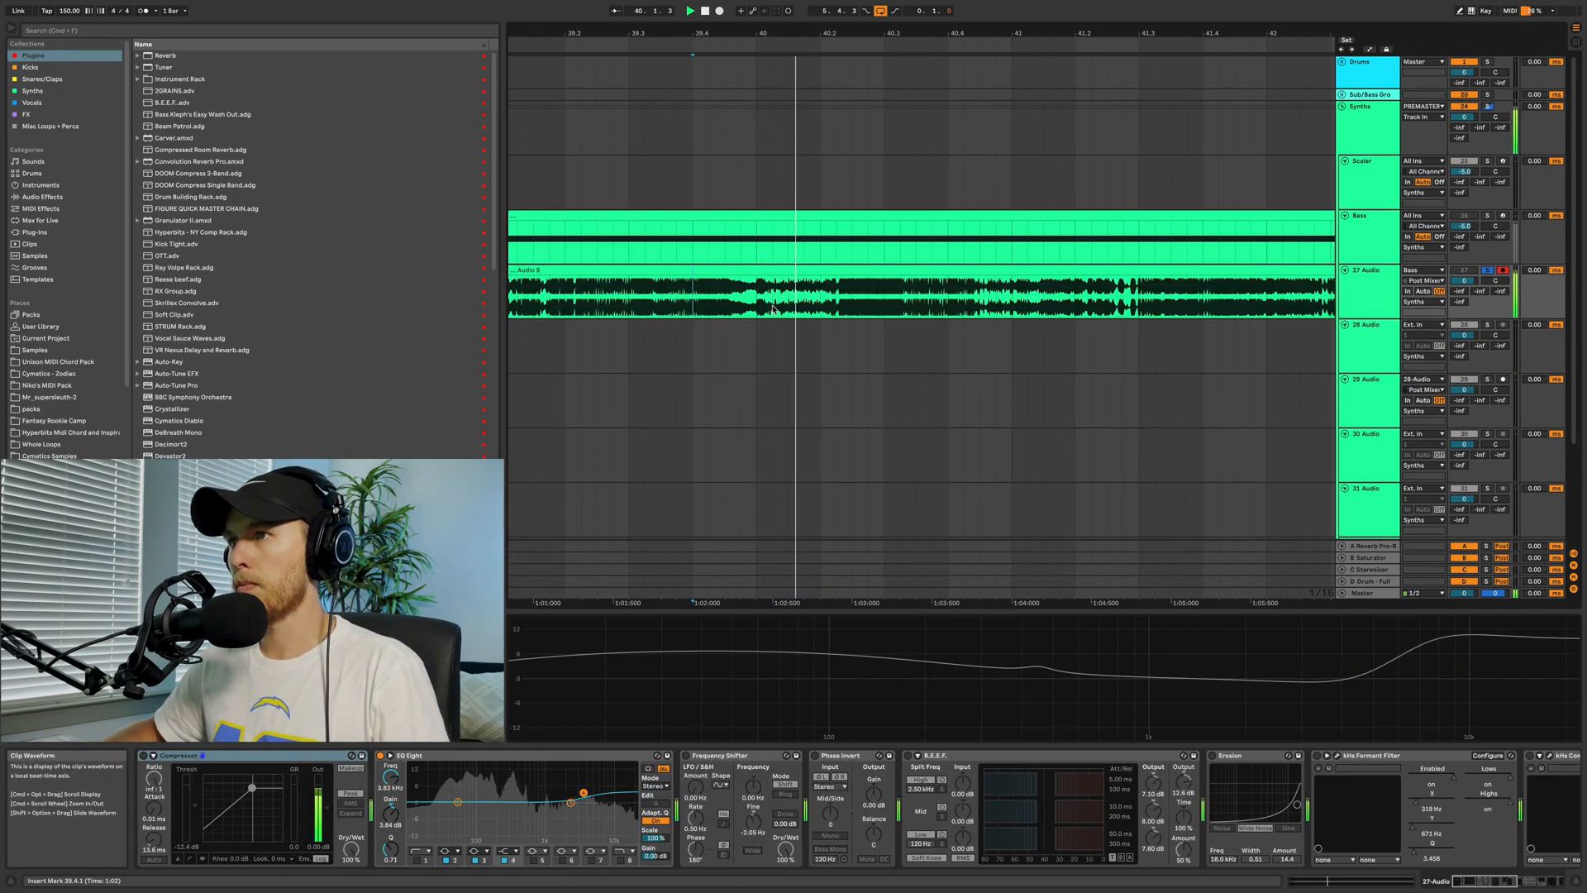
Extract the bass section starting at 39.3.3 onto 28 Audio and audition it through the Disperser
{"action": "left_click", "coordinate": [684, 307]}
{"action": "left_click", "coordinate": [661, 305]}
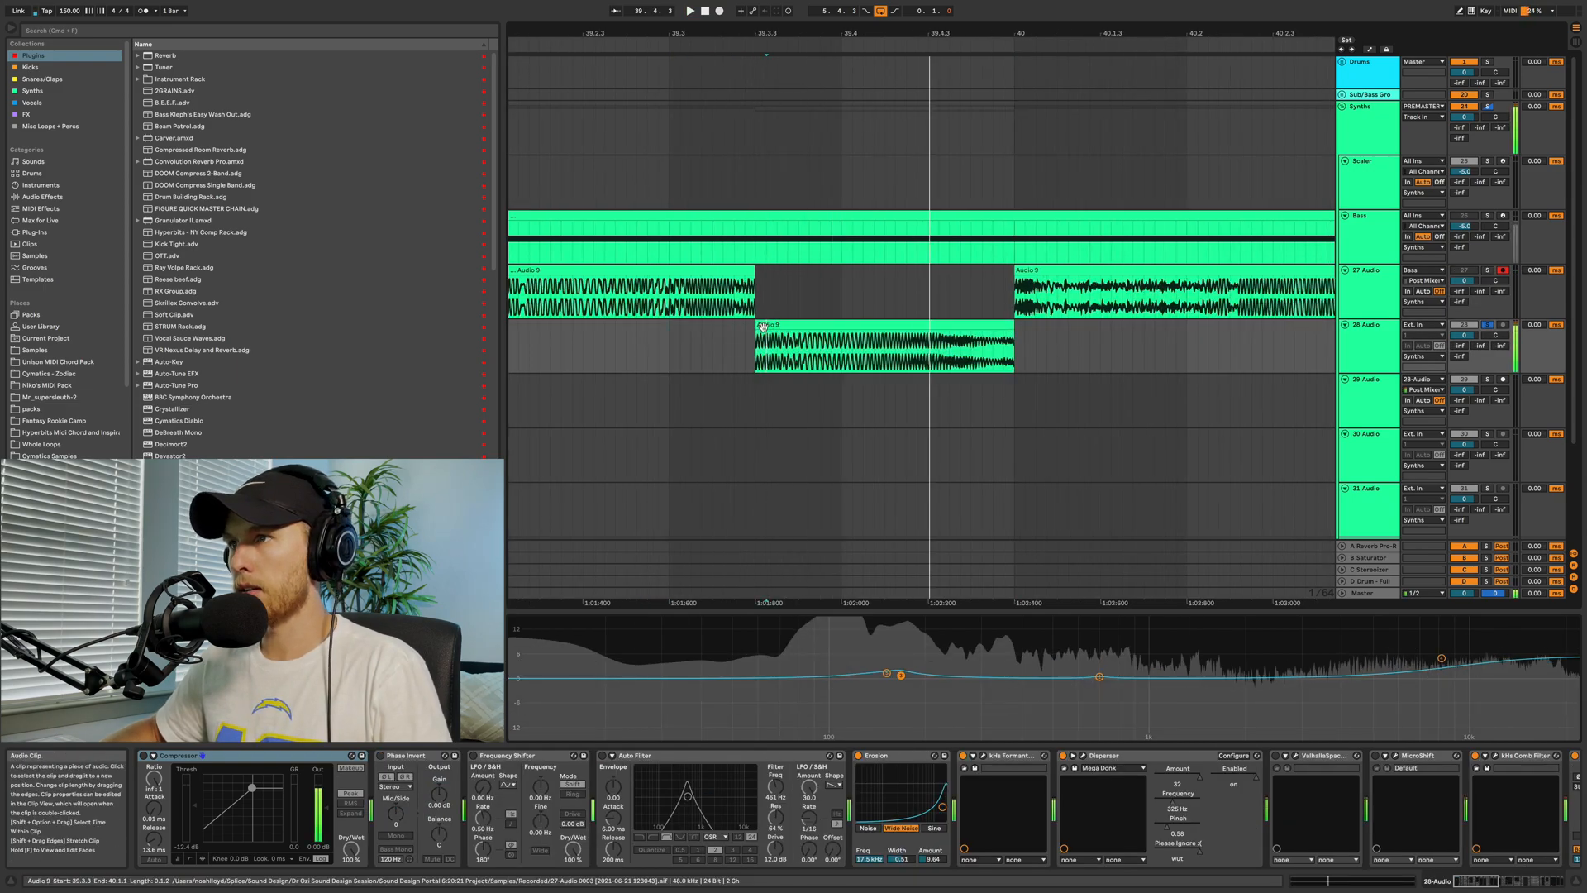
{"action": "left_click", "coordinate": [762, 326]}
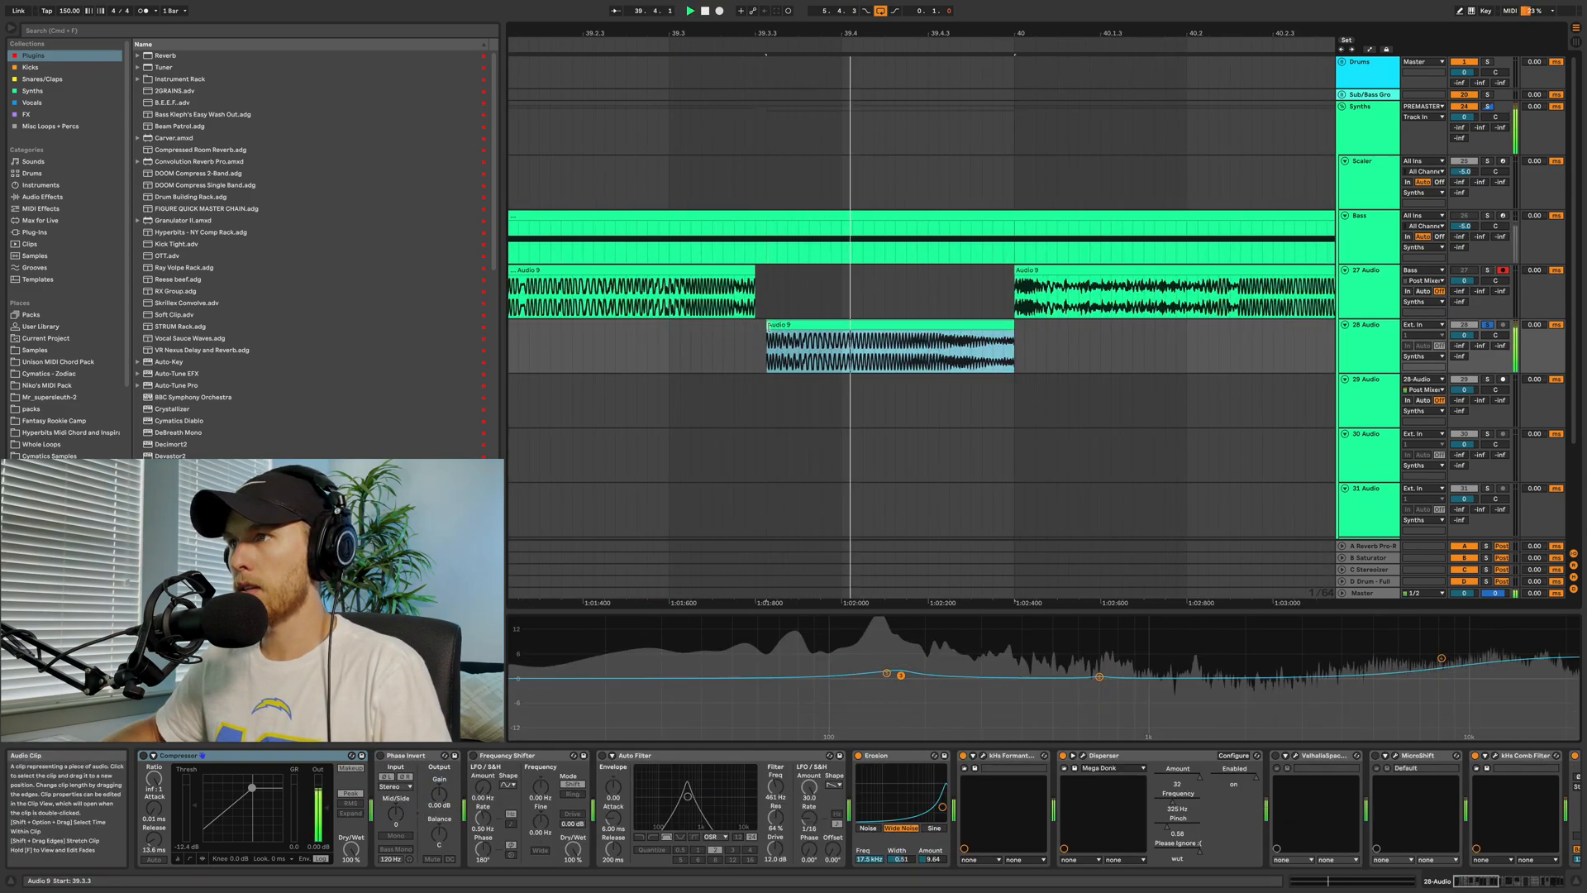
{"action": "key", "text": "space"}
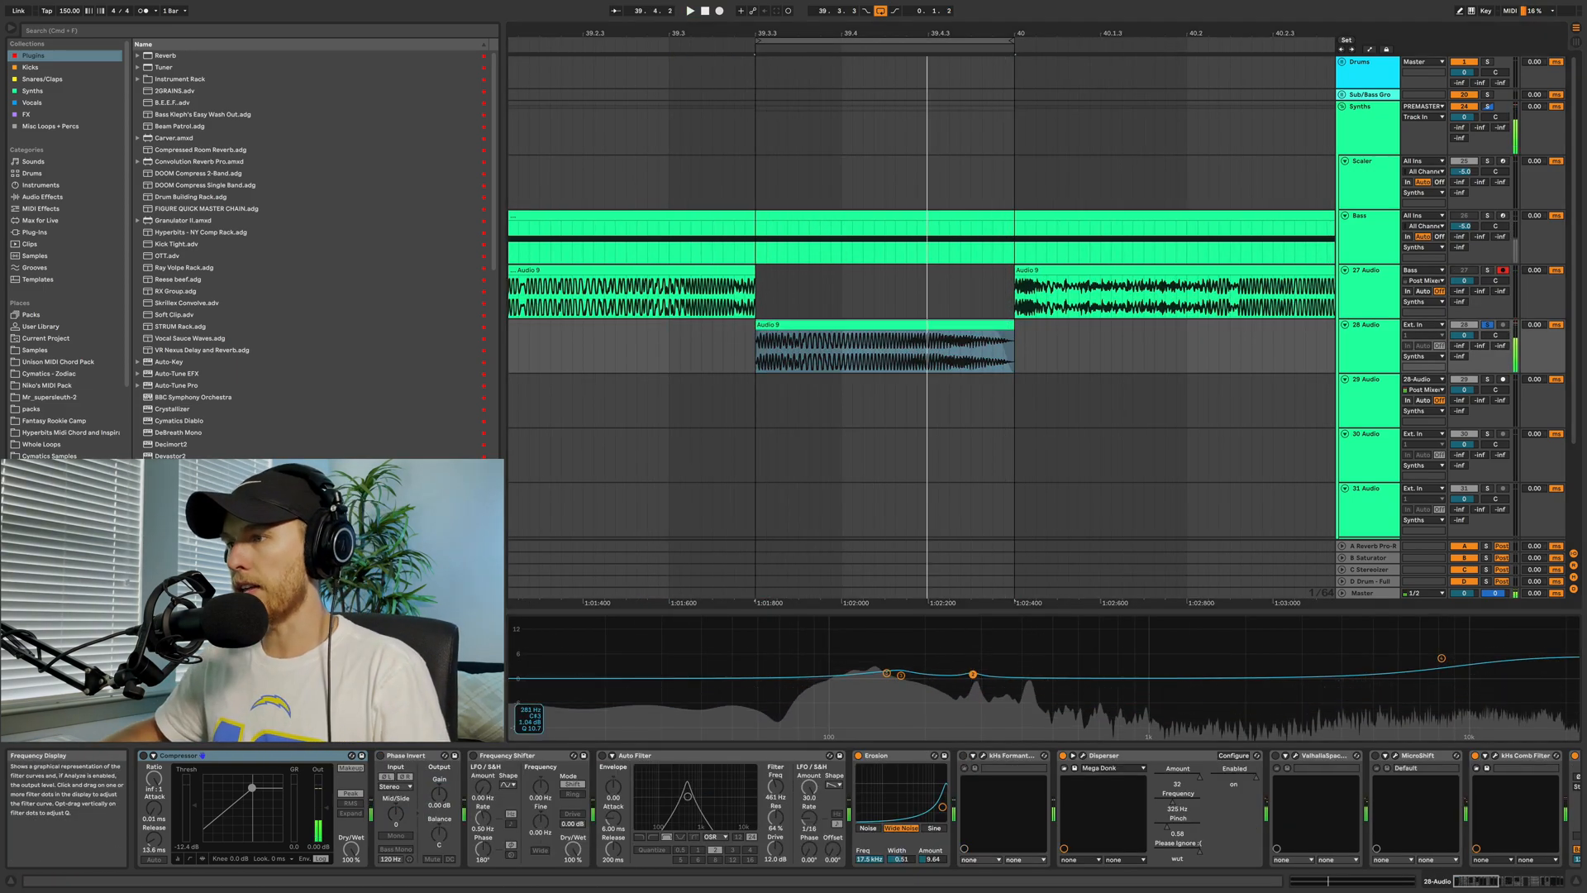
{"action": "left_click", "coordinate": [1084, 755]}
{"action": "left_click_drag", "start_coordinate": [781, 126], "coordinate": [760, 117]}
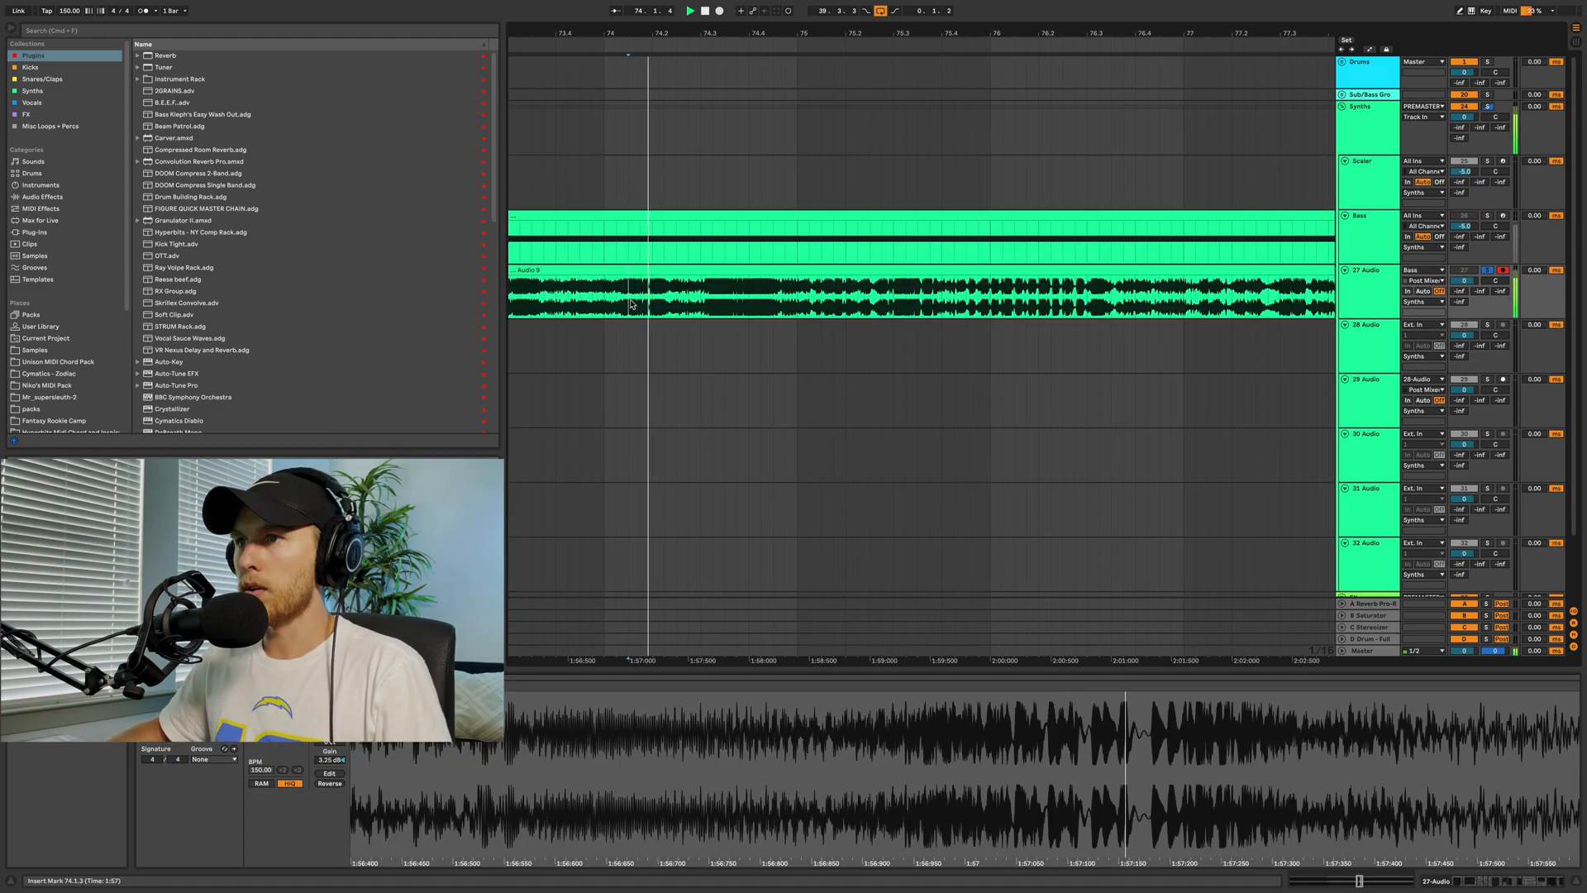
Move a short bass section onto 28 Audio at 74.1.1 and inspect the track's Portal effect
{"action": "left_click_drag", "start_coordinate": [711, 270], "coordinate": [700, 370]}
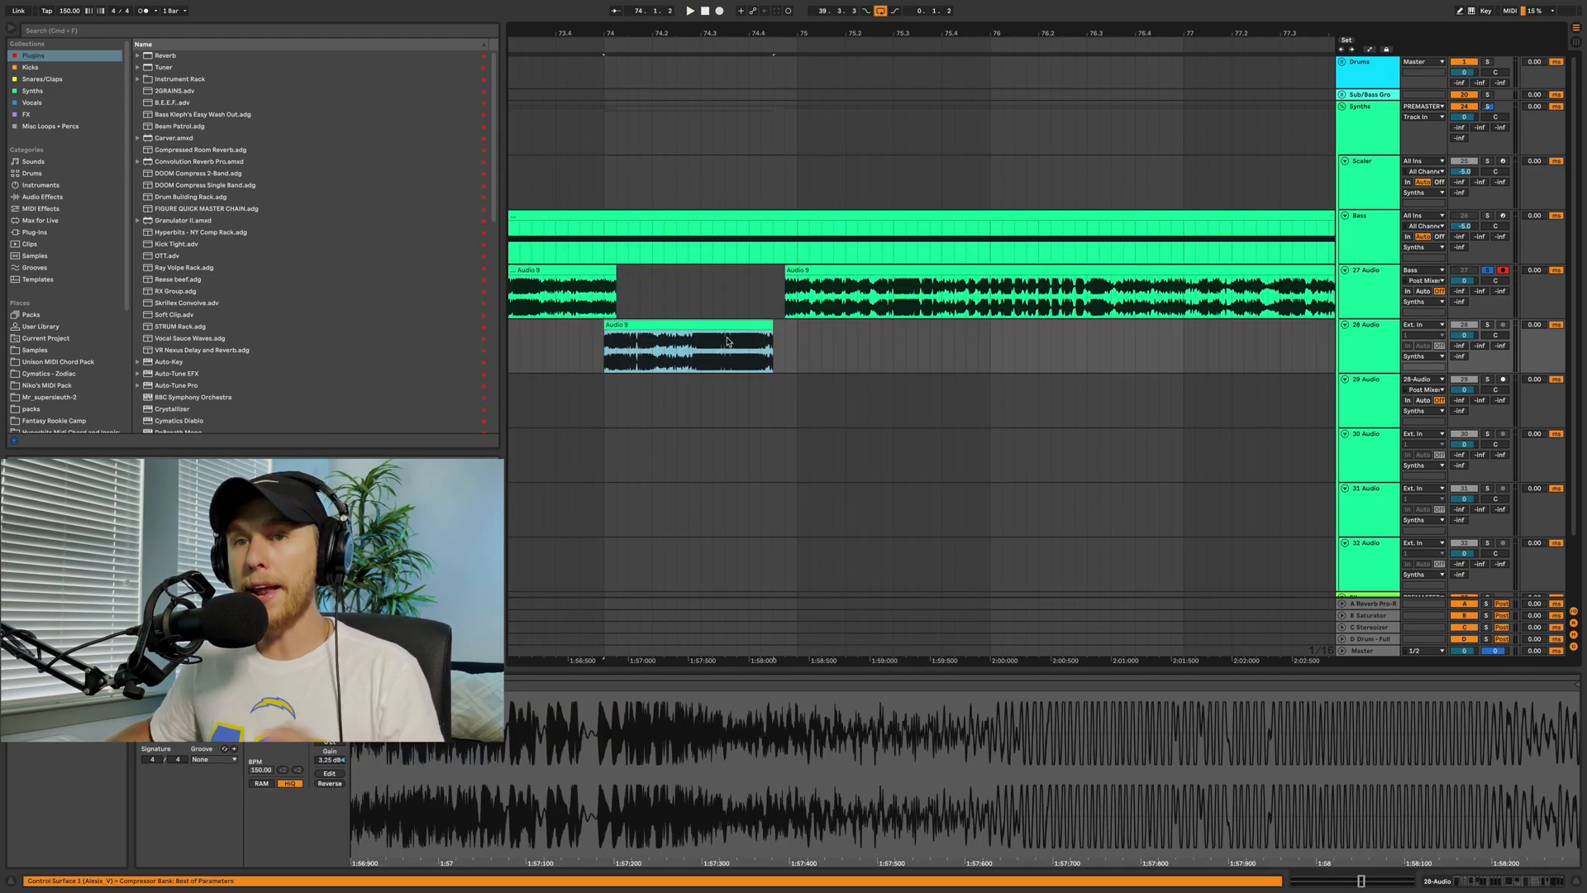
{"action": "left_click", "coordinate": [1367, 340]}
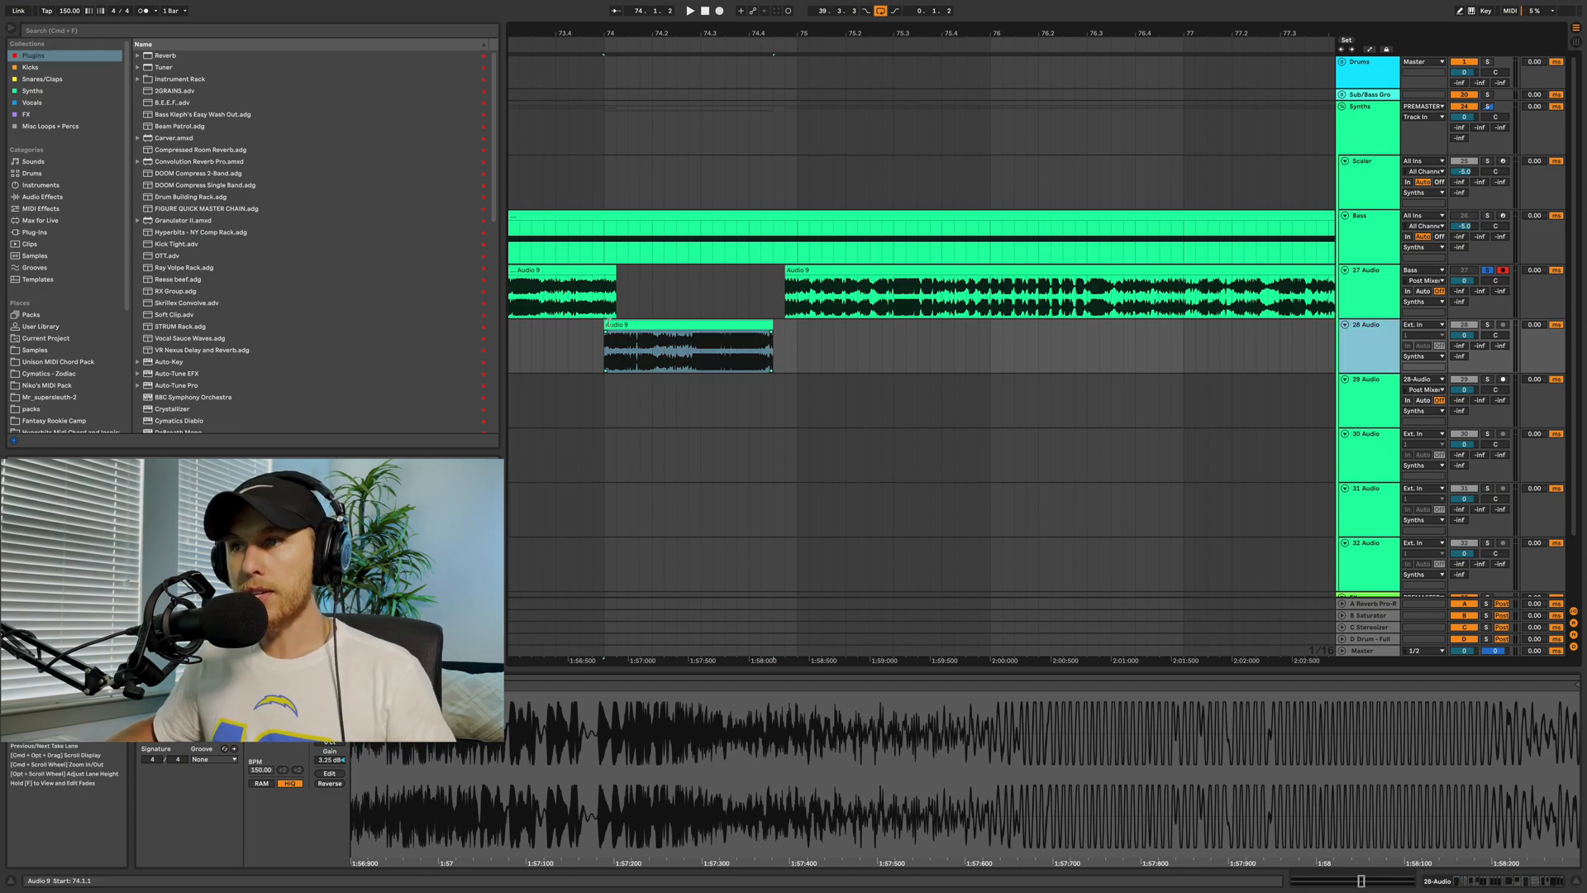
{"action": "double_click", "coordinate": [1383, 344]}
{"action": "scroll", "coordinate": [1582, 803], "scroll_direction": "down", "scroll_amount": 10}
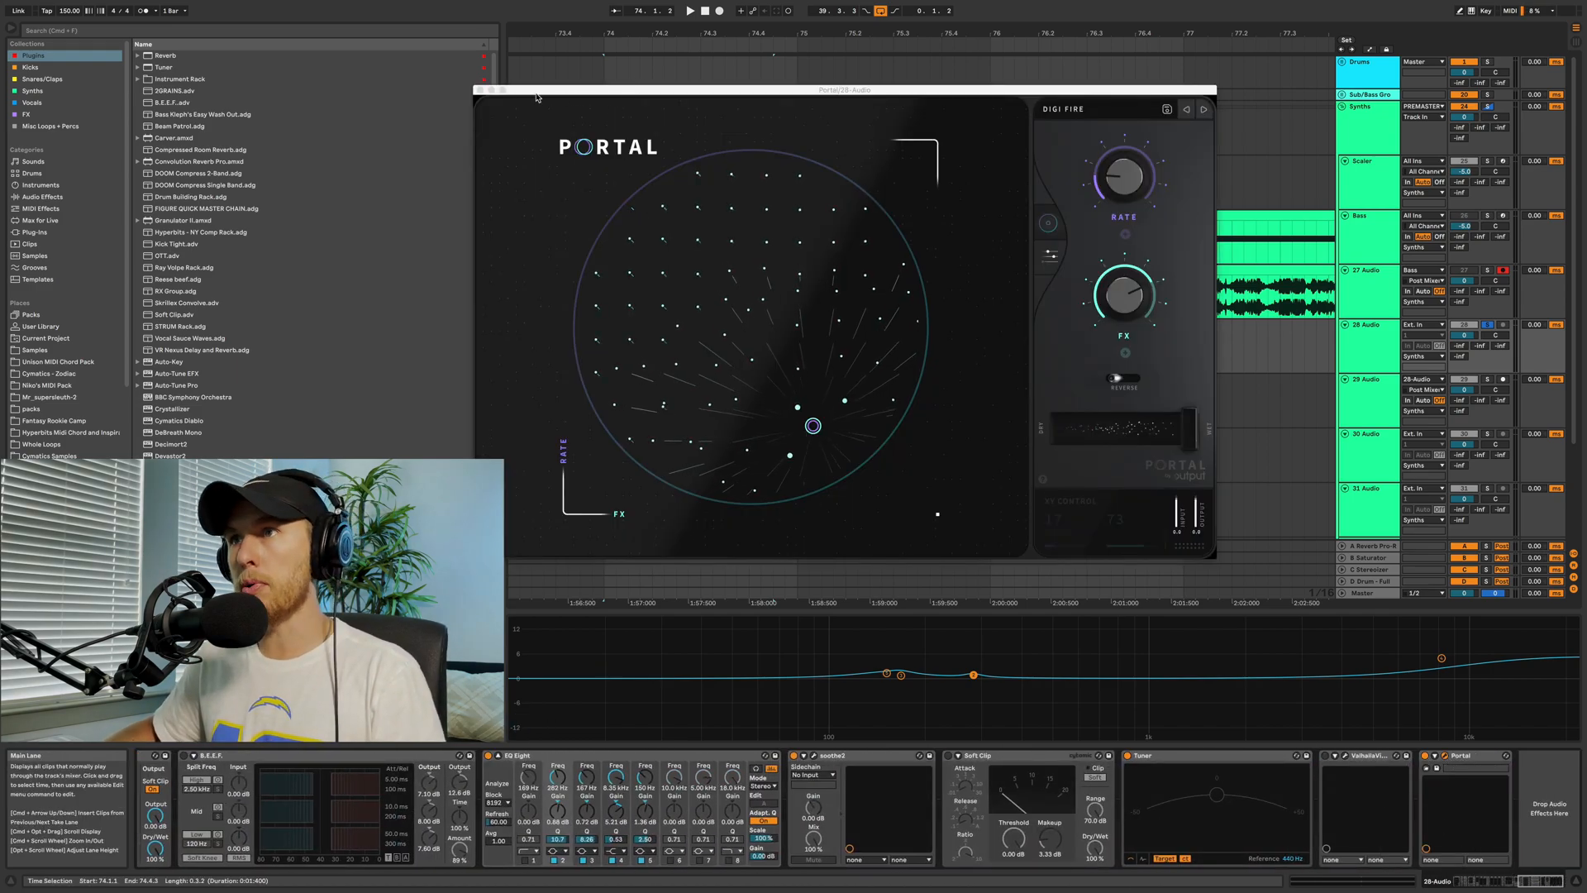
{"action": "left_click", "coordinate": [481, 90]}
{"action": "left_click", "coordinate": [705, 325]}
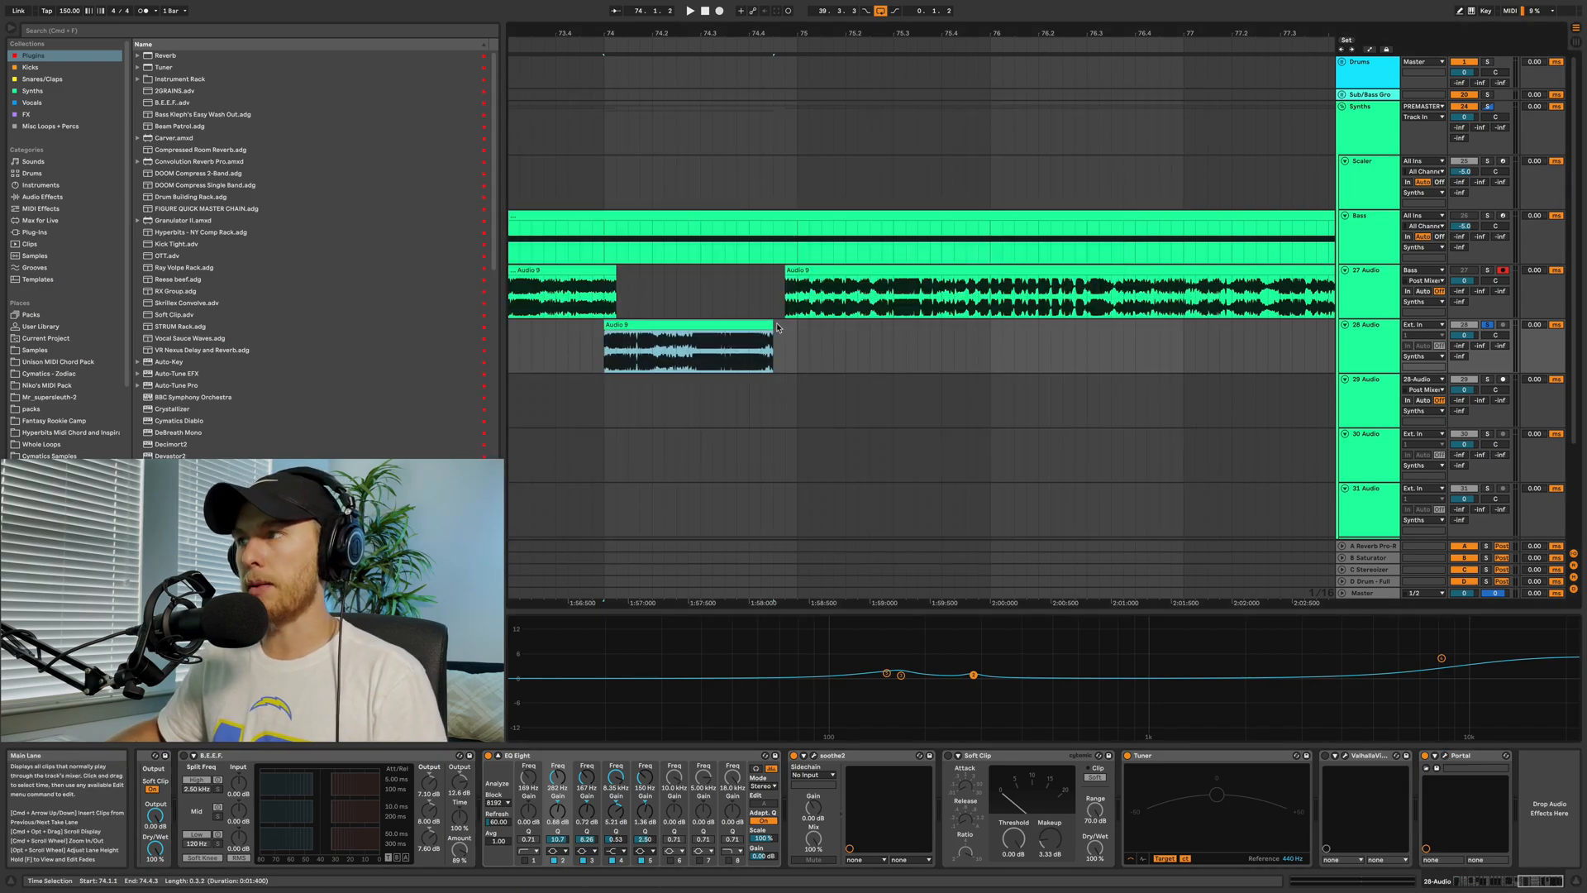
{"action": "scroll", "coordinate": [753, 325], "scroll_direction": "down", "scroll_amount": 5}
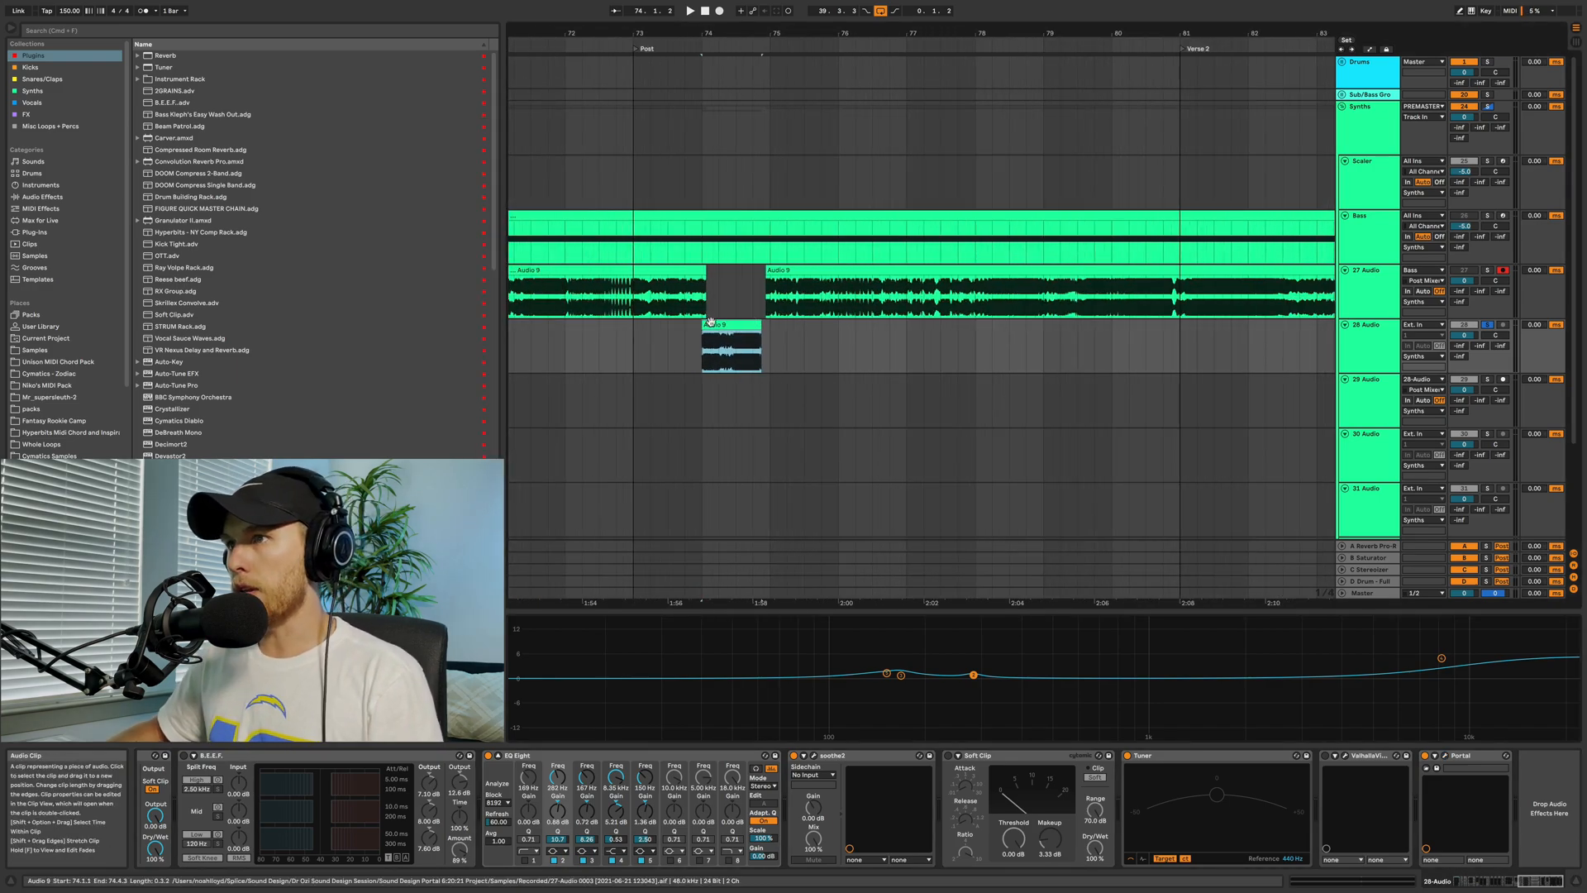
Rename track 28 Audio as "Resample 1" and track 29 Audio as "Portal"
{"action": "left_click", "coordinate": [1361, 328]}
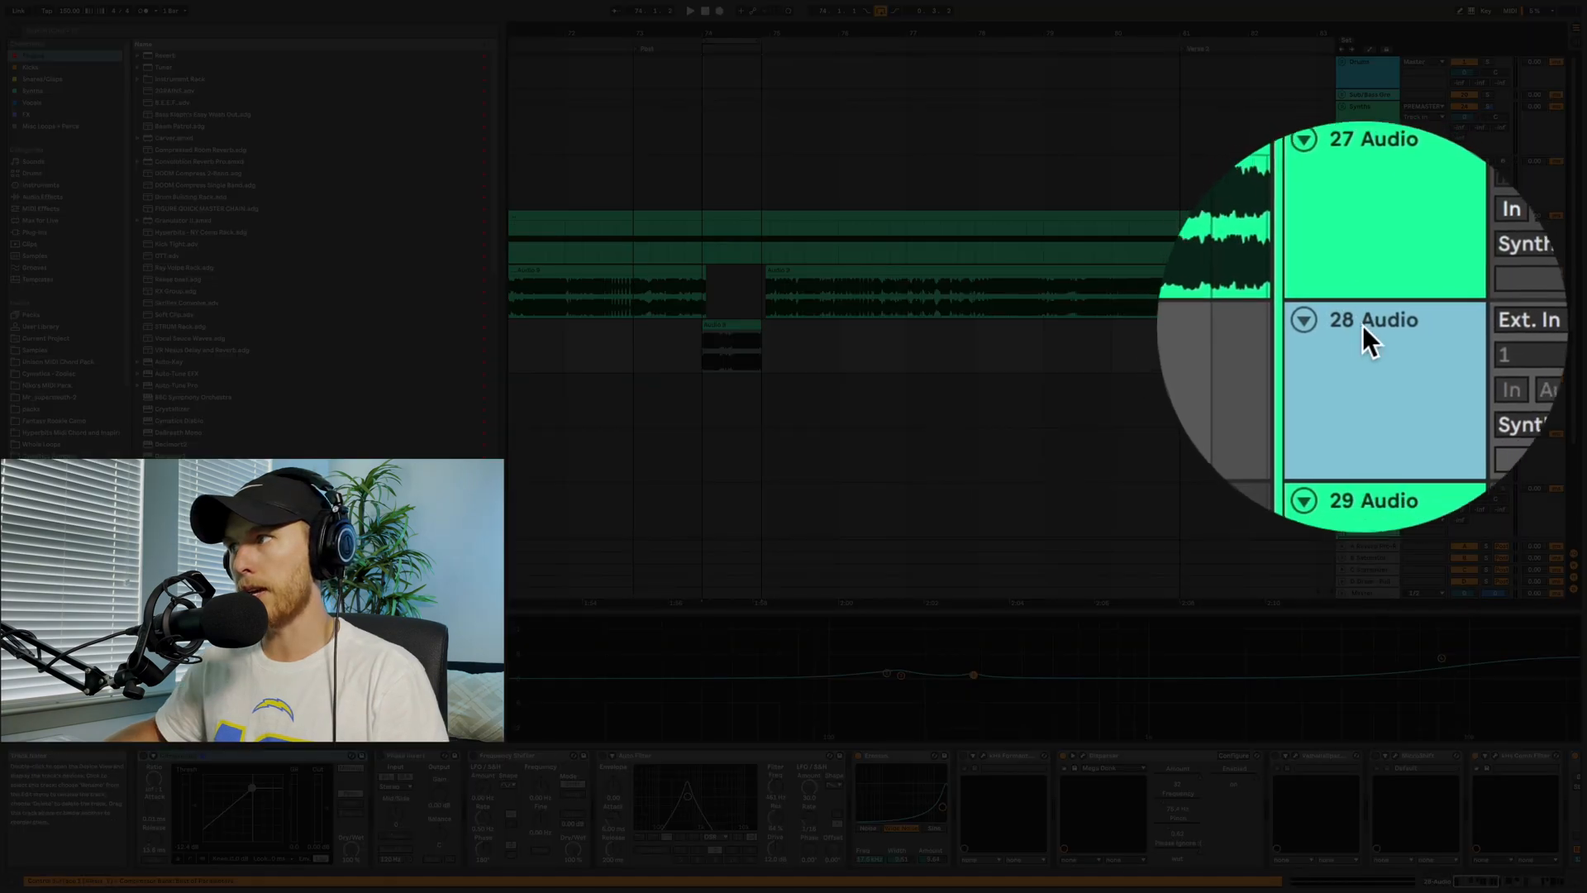
{"action": "key", "text": "super+r"}
{"action": "type", "text": "Resamp"}
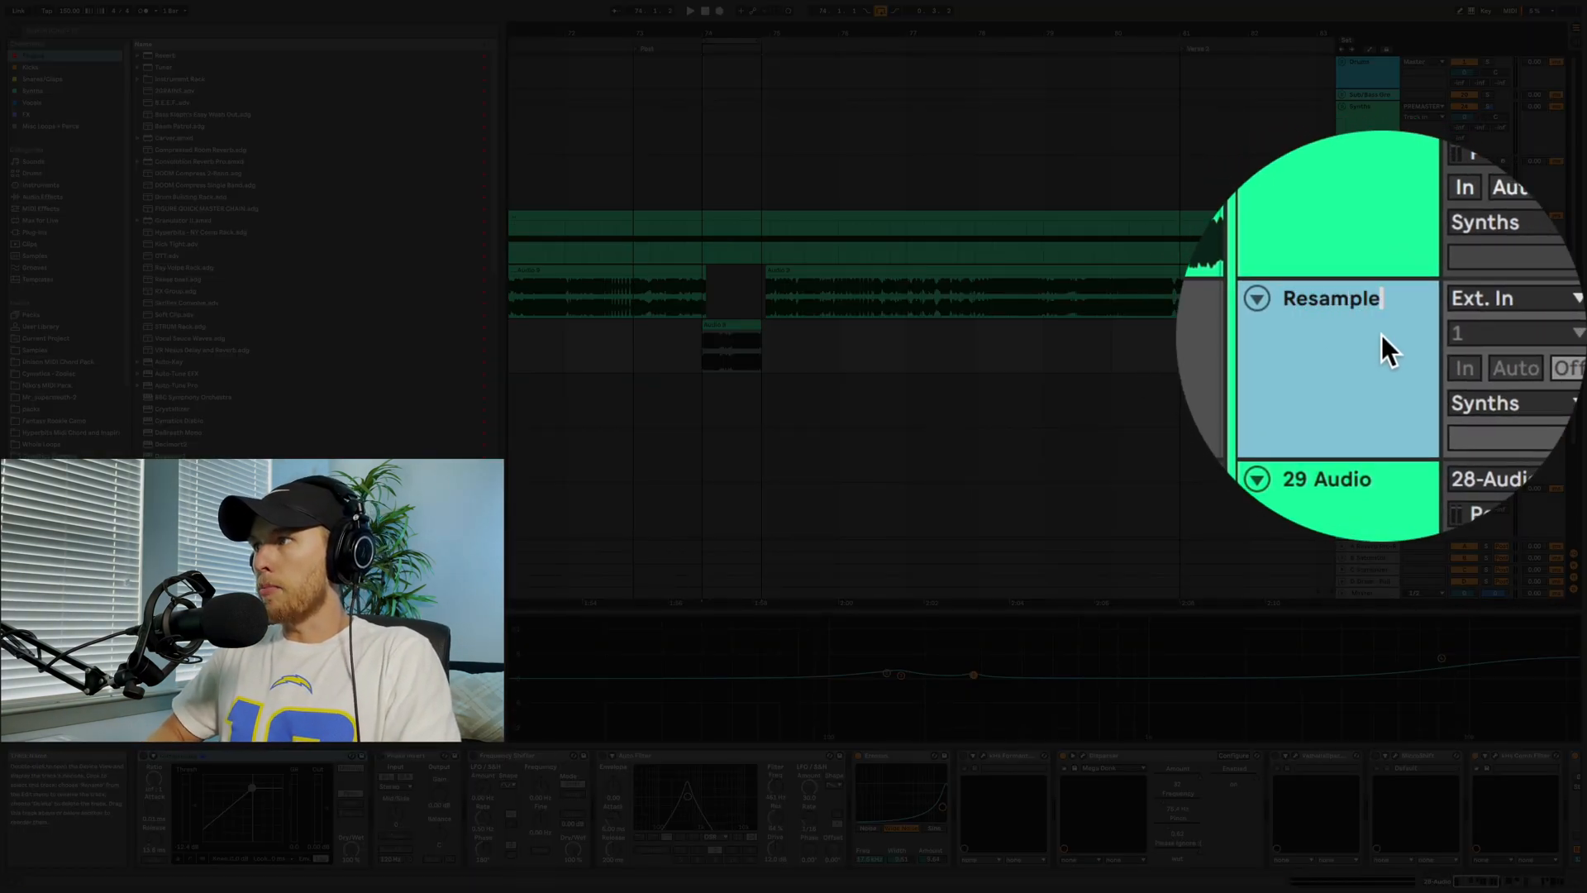
{"action": "key", "text": "Return"}
{"action": "left_click", "coordinate": [1376, 383]}
{"action": "key", "text": "super+r"}
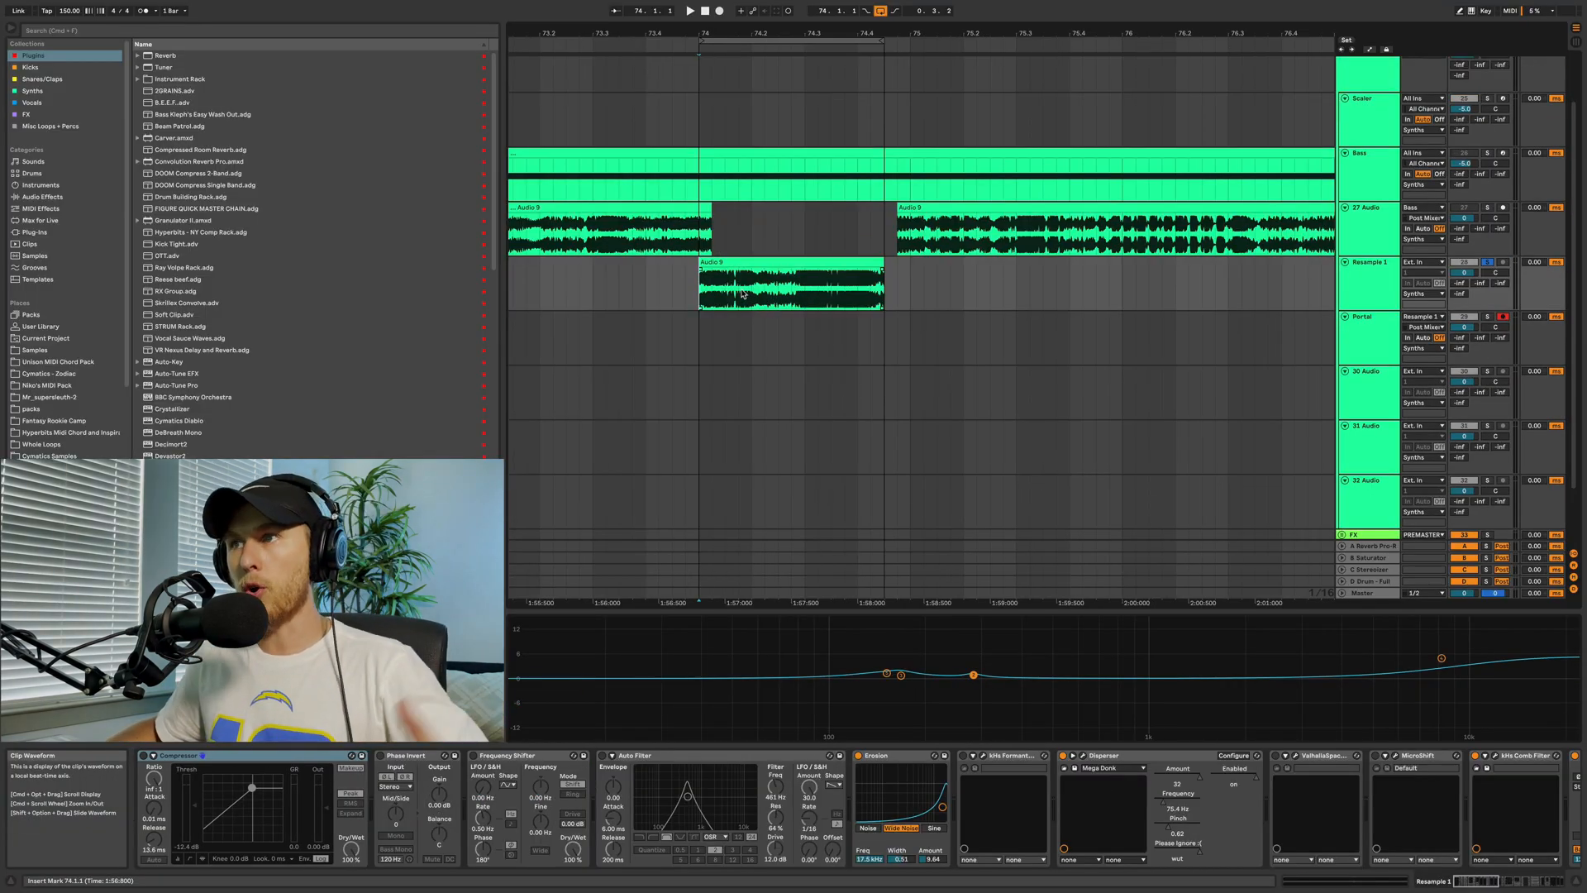
Record Resample 1 onto the Portal track while moving the XY control of Portal's Digi Fire preset
{"action": "left_click", "coordinate": [702, 339]}
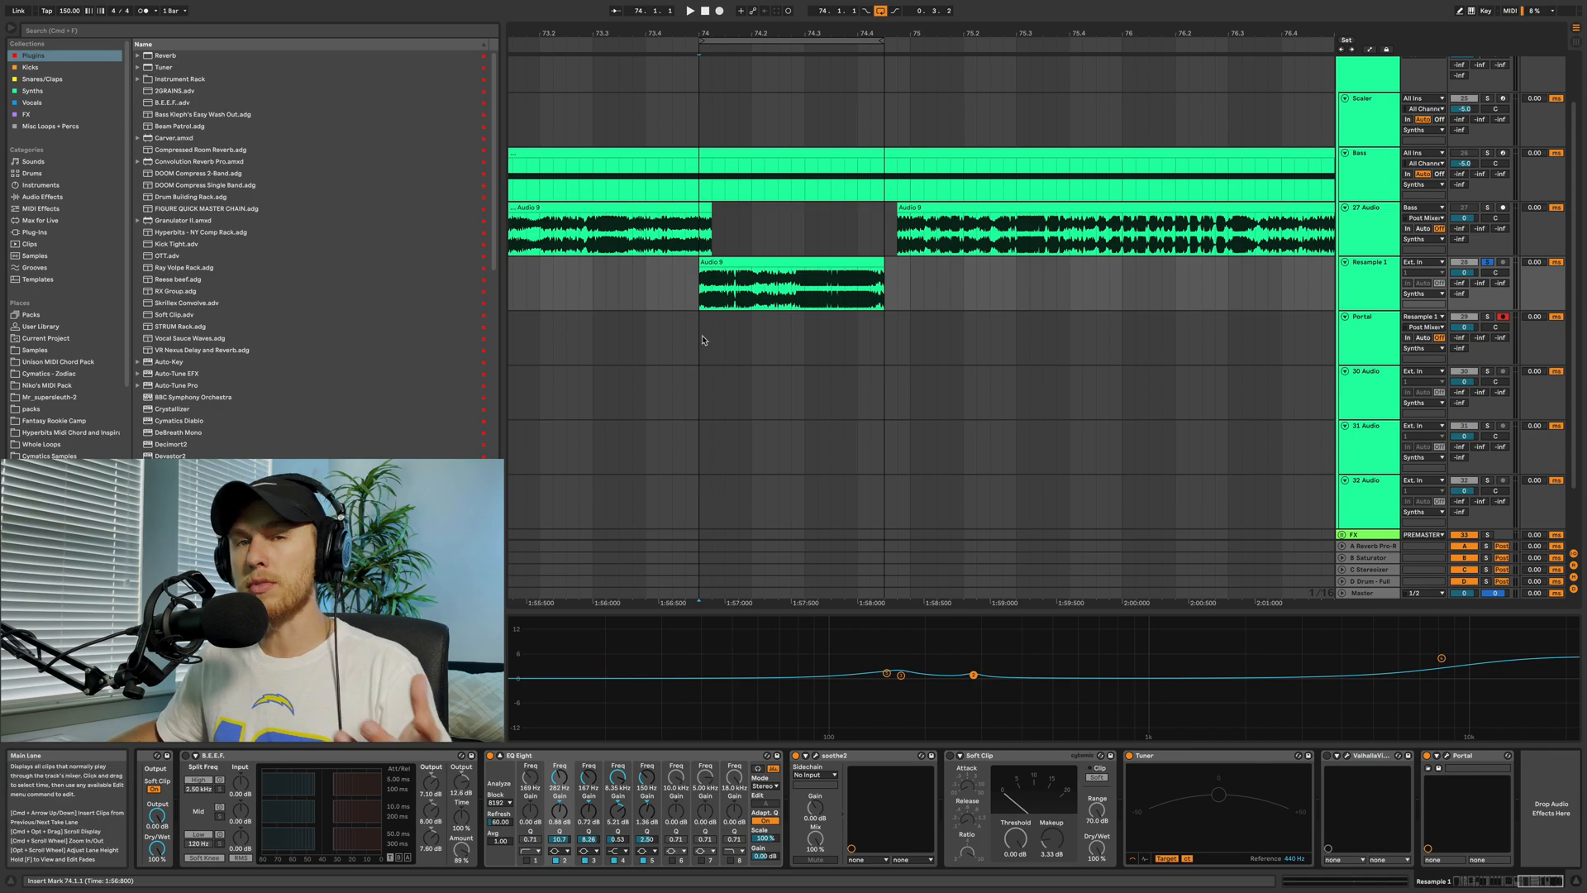
{"action": "left_click", "coordinate": [719, 11]}
{"action": "left_click", "coordinate": [1447, 756]}
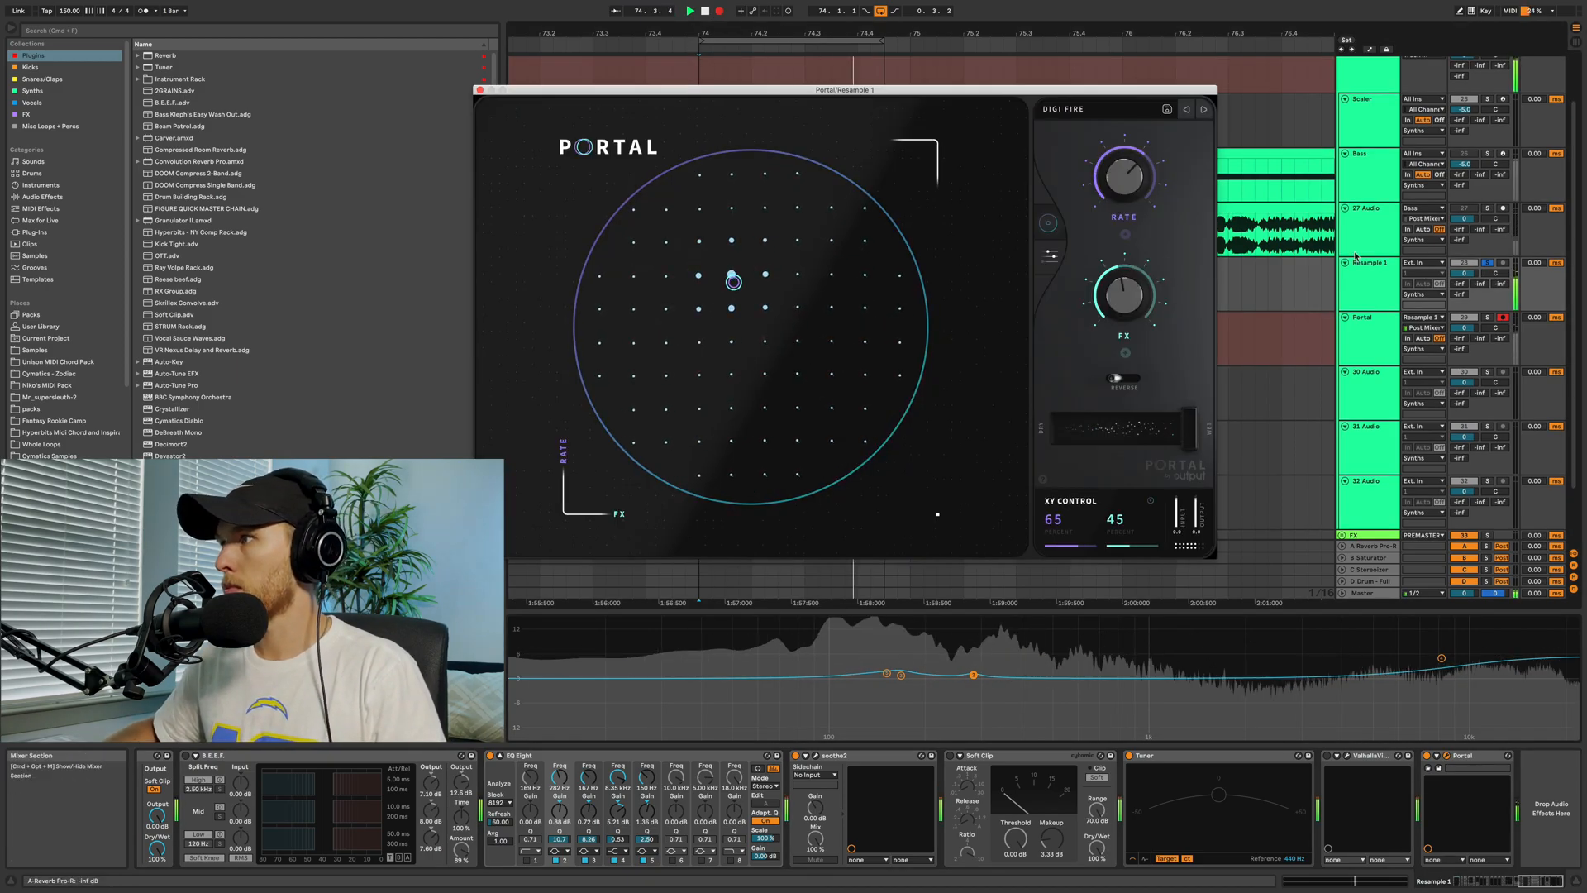
{"action": "left_click_drag", "start_coordinate": [734, 280], "coordinate": [753, 388]}
{"action": "left_click", "coordinate": [1050, 256]}
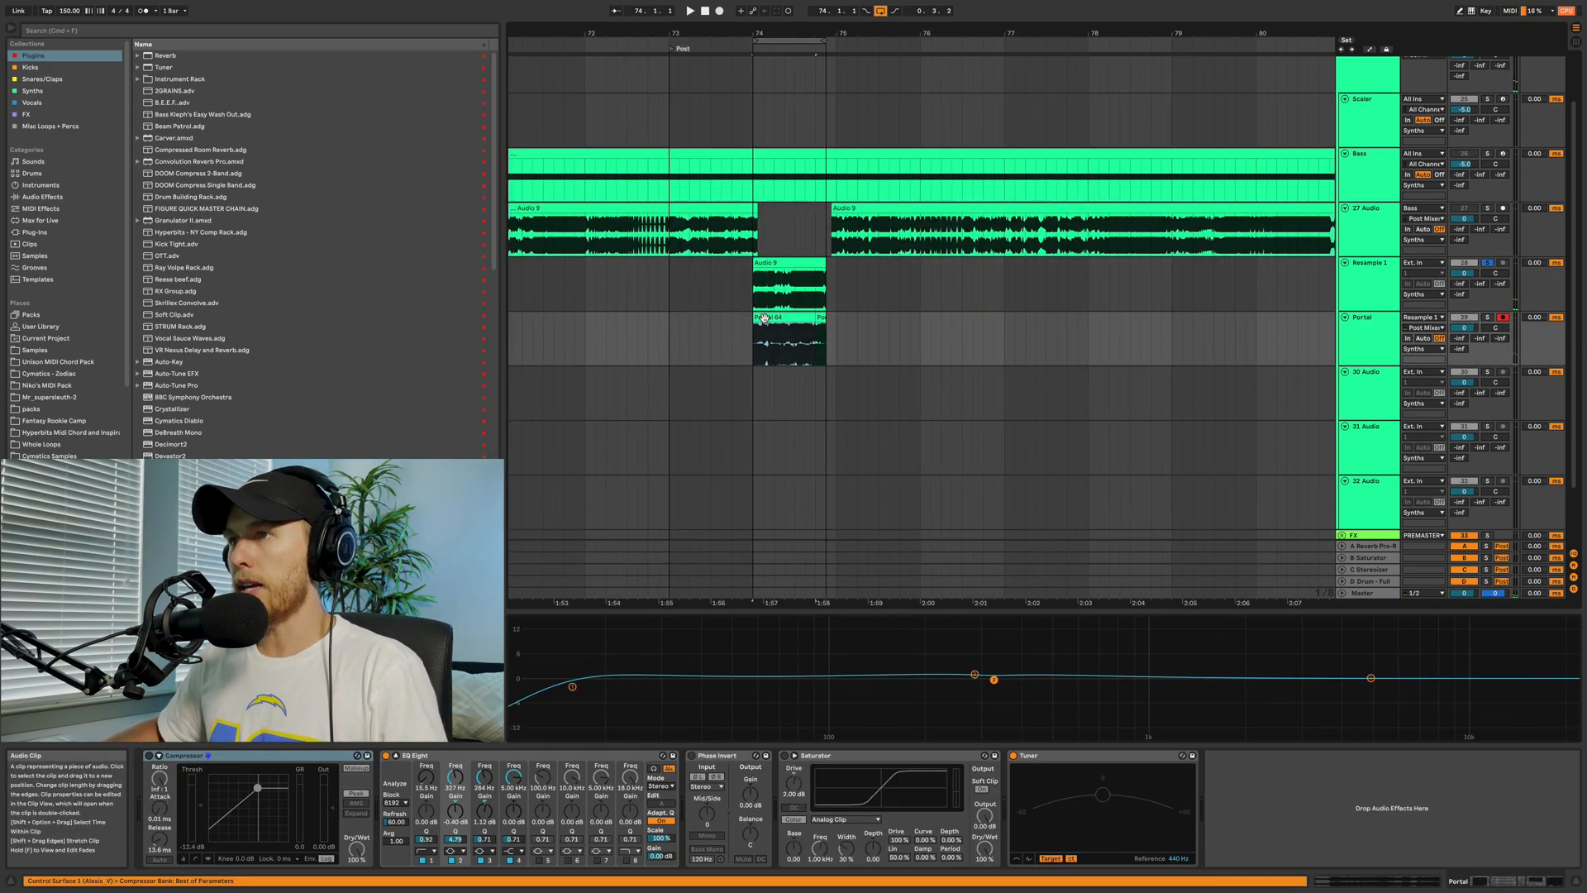
Extend the recorded clip on the Portal track to reveal the full take and audition it with the track soloed
{"action": "scroll", "coordinate": [764, 318], "scroll_direction": "down", "scroll_amount": 5}
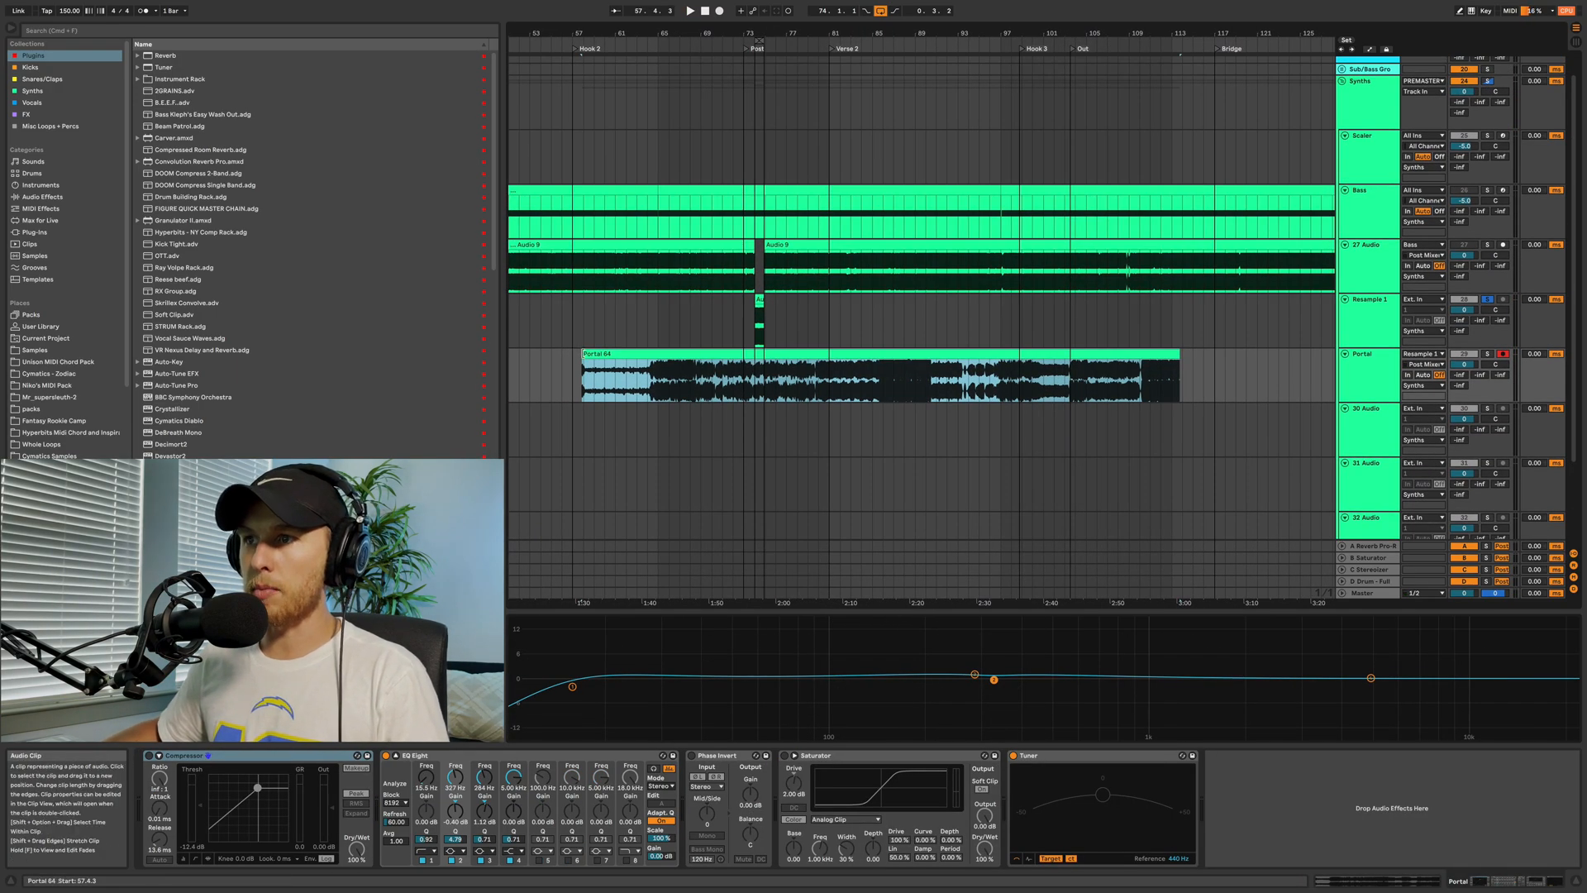
{"action": "left_click_drag", "start_coordinate": [688, 354], "coordinate": [604, 370]}
{"action": "left_click", "coordinate": [1487, 354]}
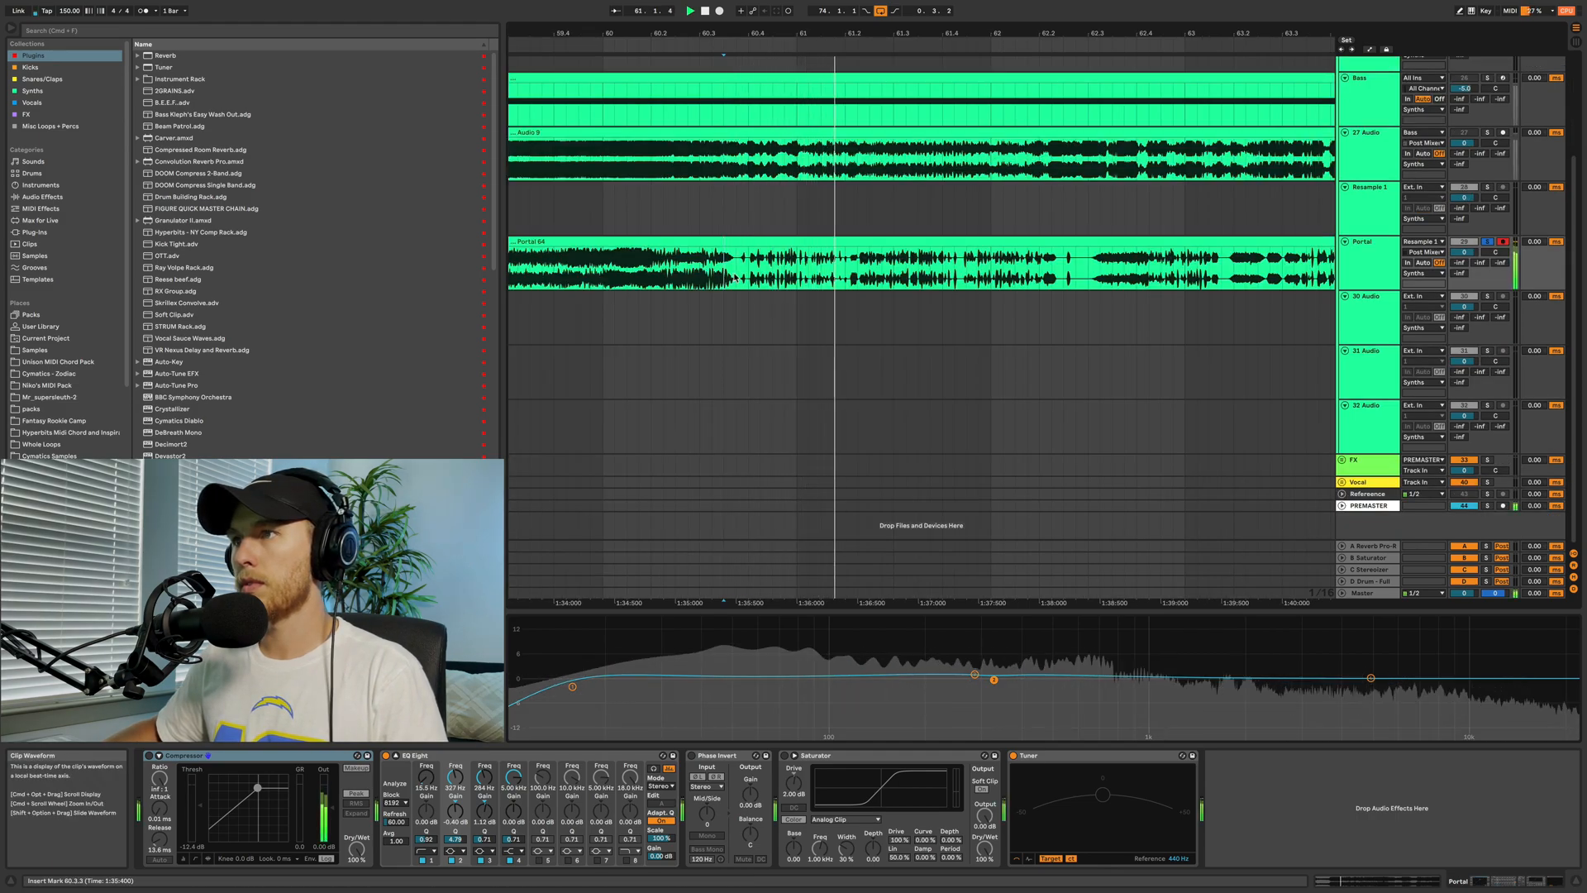
{"action": "key", "text": "space"}
Extract the section at 60.4.1 from the Portal recording onto Resample 1, lengthen it to two beats, and audition it soloed
{"action": "left_click_drag", "start_coordinate": [748, 280], "coordinate": [784, 233]}
{"action": "left_click", "coordinate": [1488, 189]}
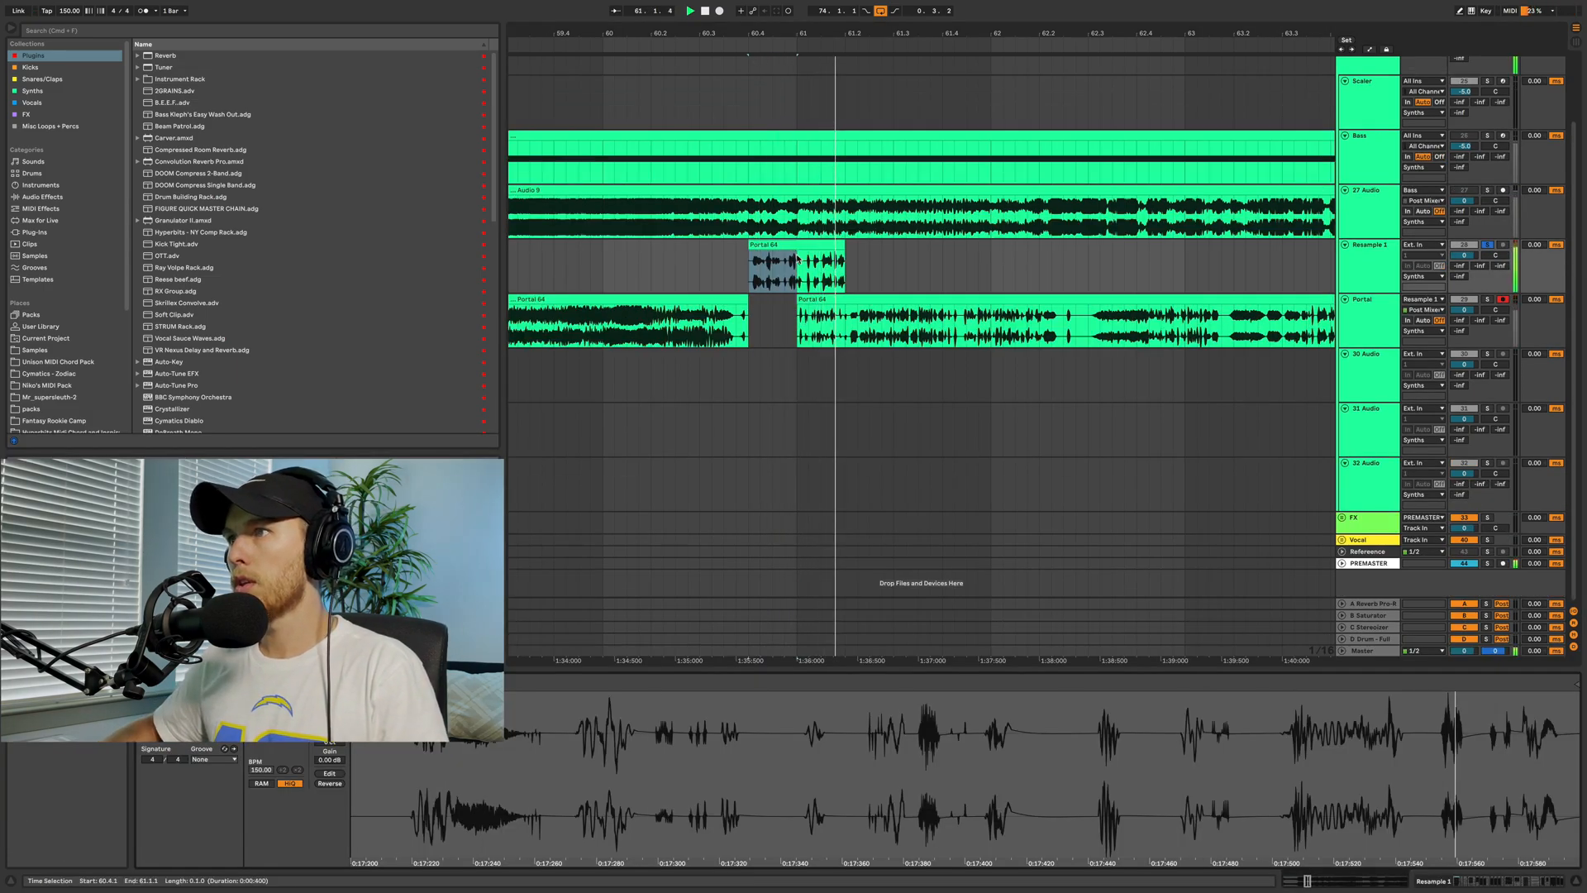
{"action": "key", "text": "space"}
{"action": "key", "text": "space"}
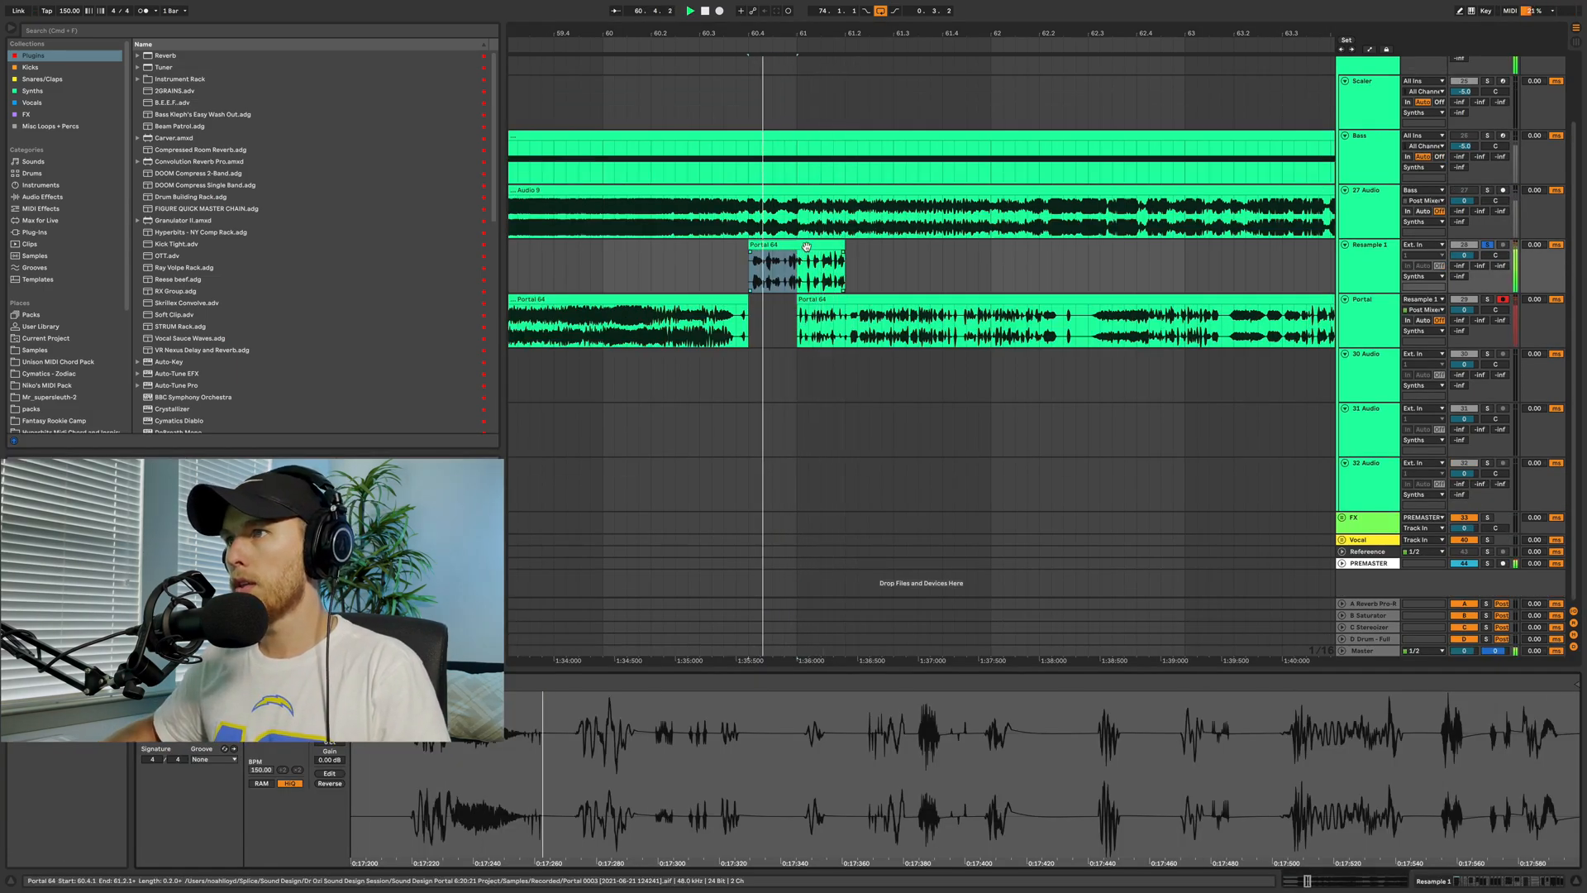
Try different end points for the extracted Portal clip on Resample 1 while auditioning it
{"action": "left_click", "coordinate": [807, 247]}
{"action": "key", "text": "space"}
{"action": "scroll", "coordinate": [747, 244], "scroll_direction": "up", "scroll_amount": 5}
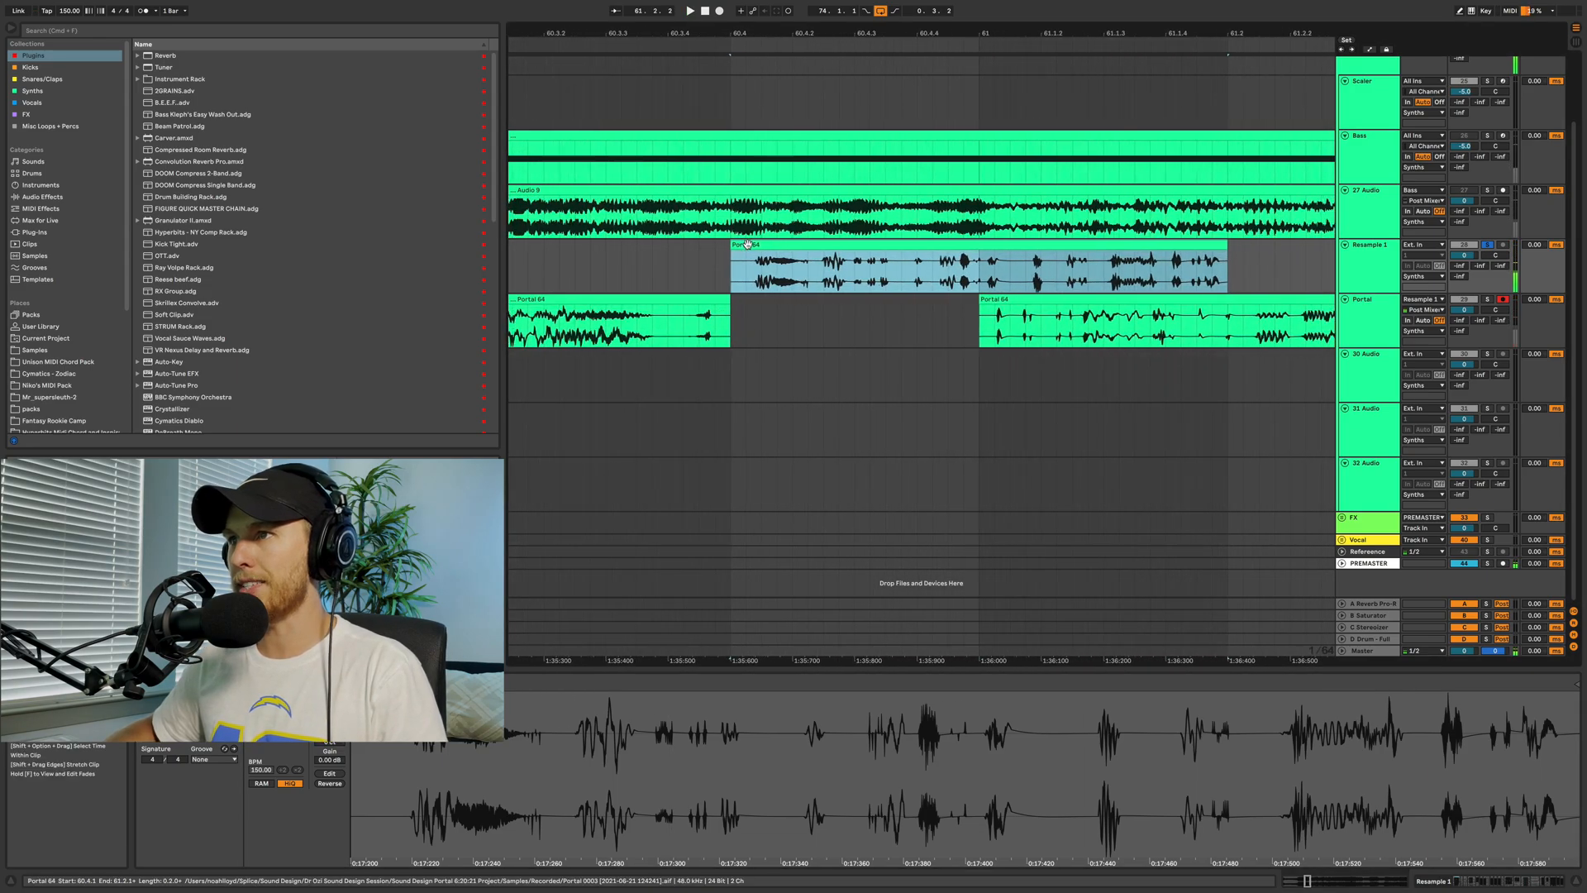
{"action": "key", "text": "space"}
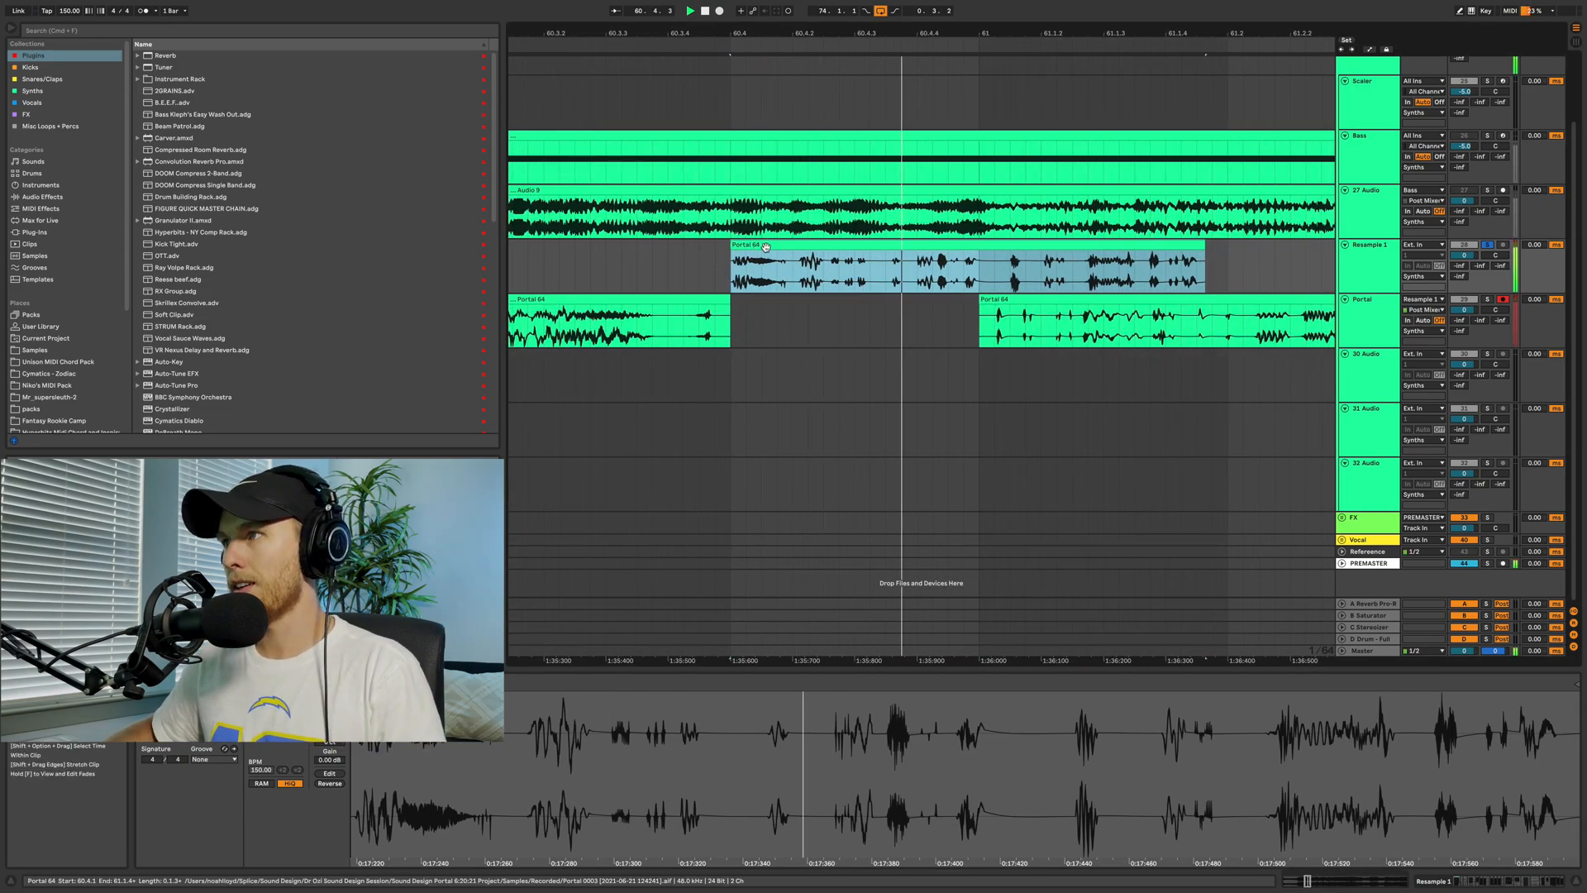
{"action": "scroll", "coordinate": [818, 246], "scroll_direction": "down", "scroll_amount": 5}
{"action": "key", "text": "space"}
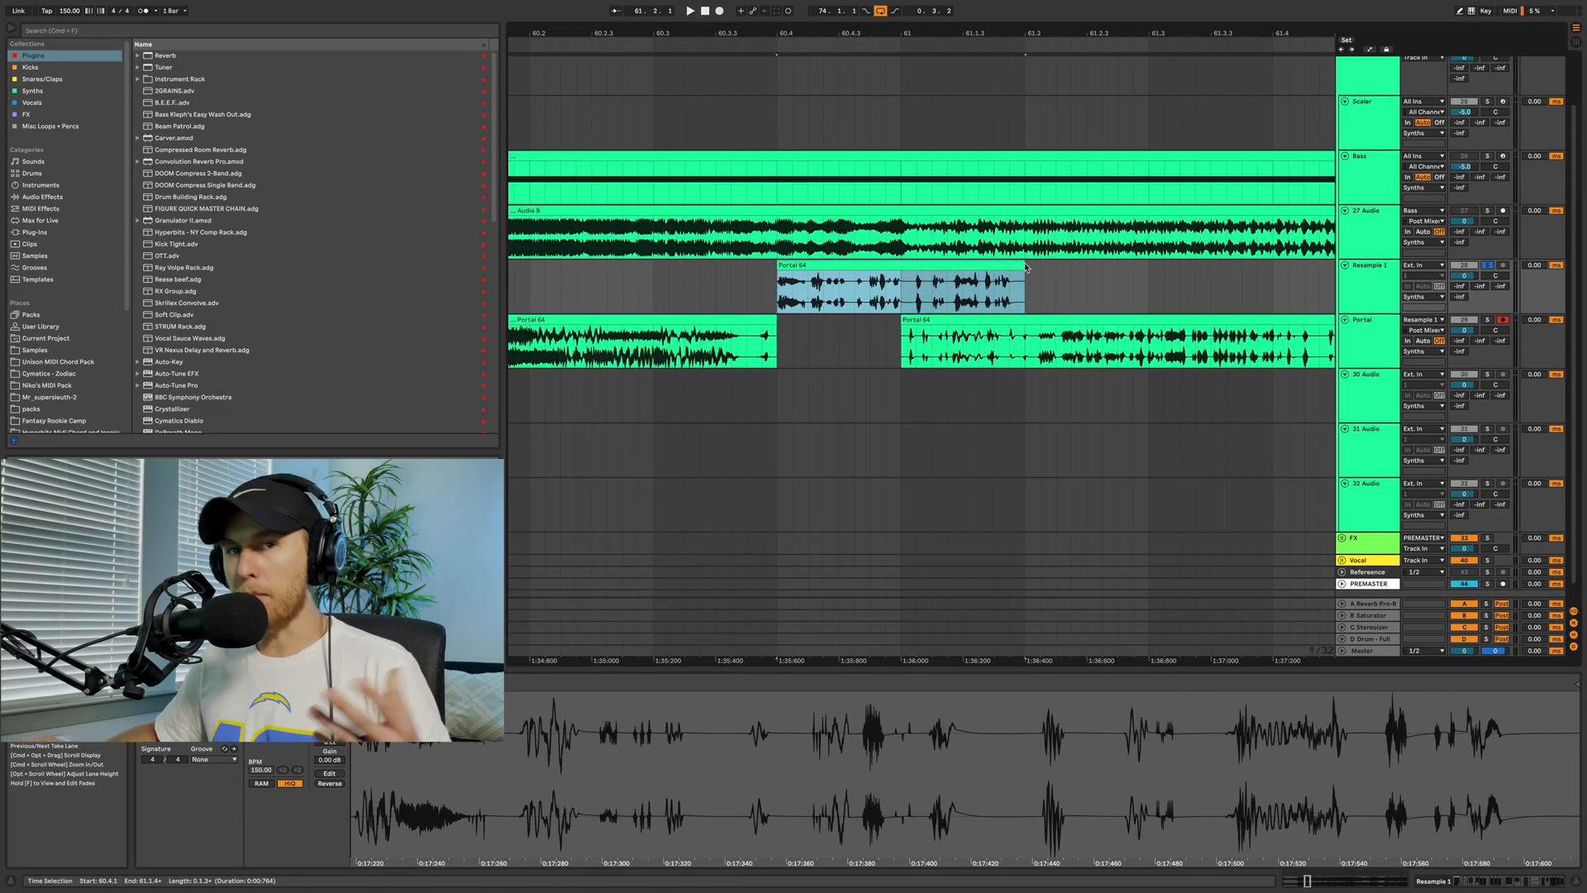
{"action": "left_click", "coordinate": [913, 263]}
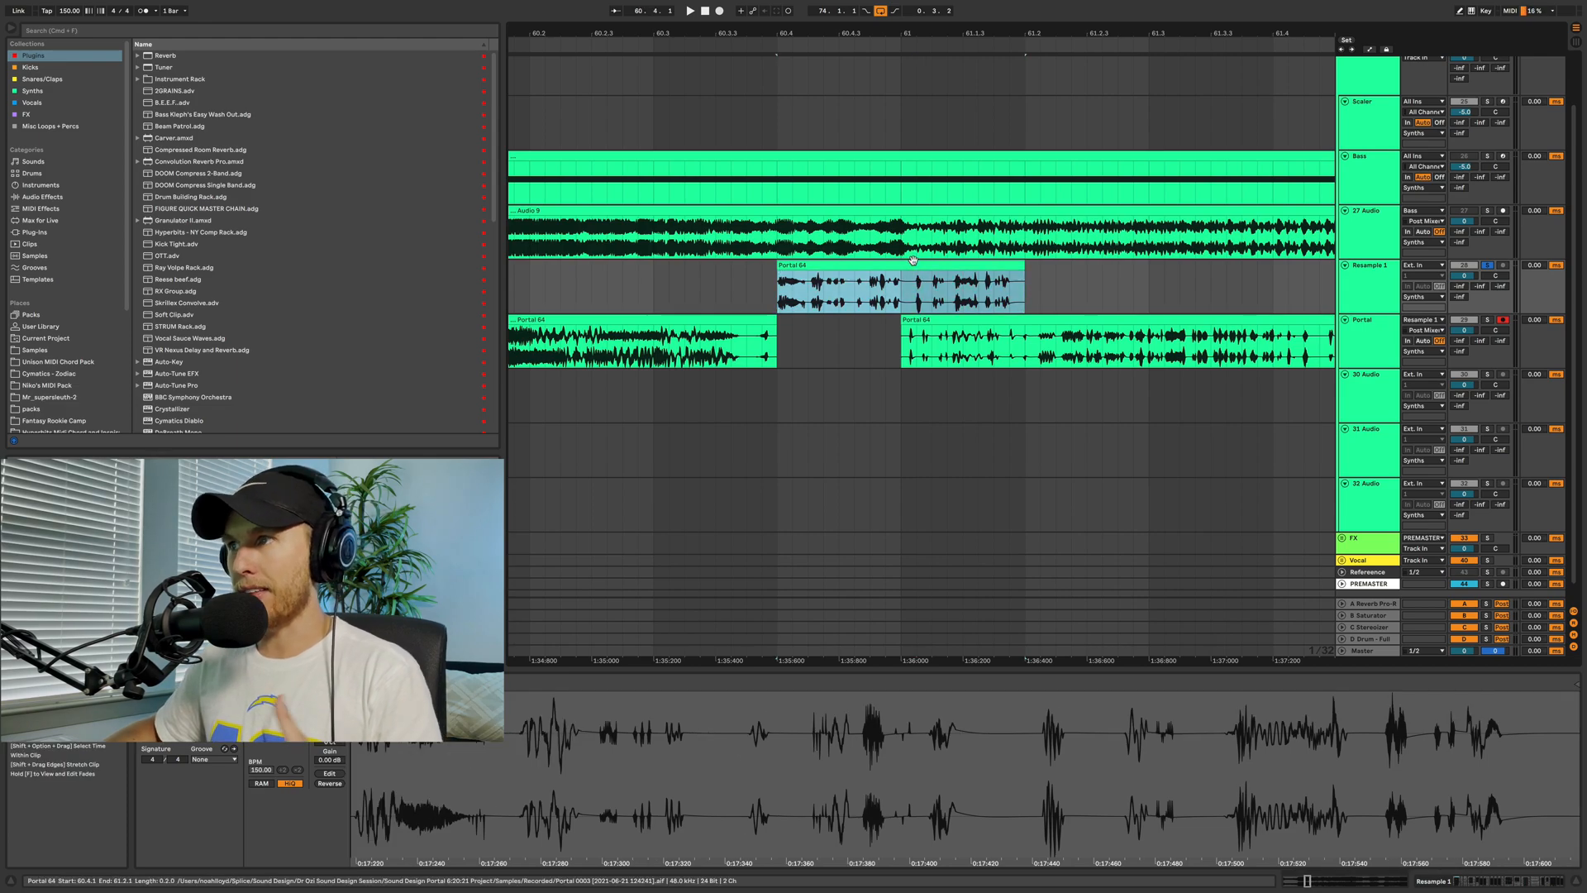
Examine the effect chain on Resample 1 from EQ Eight back to the Formant Filter and Disperser
{"action": "double_click", "coordinate": [1368, 291]}
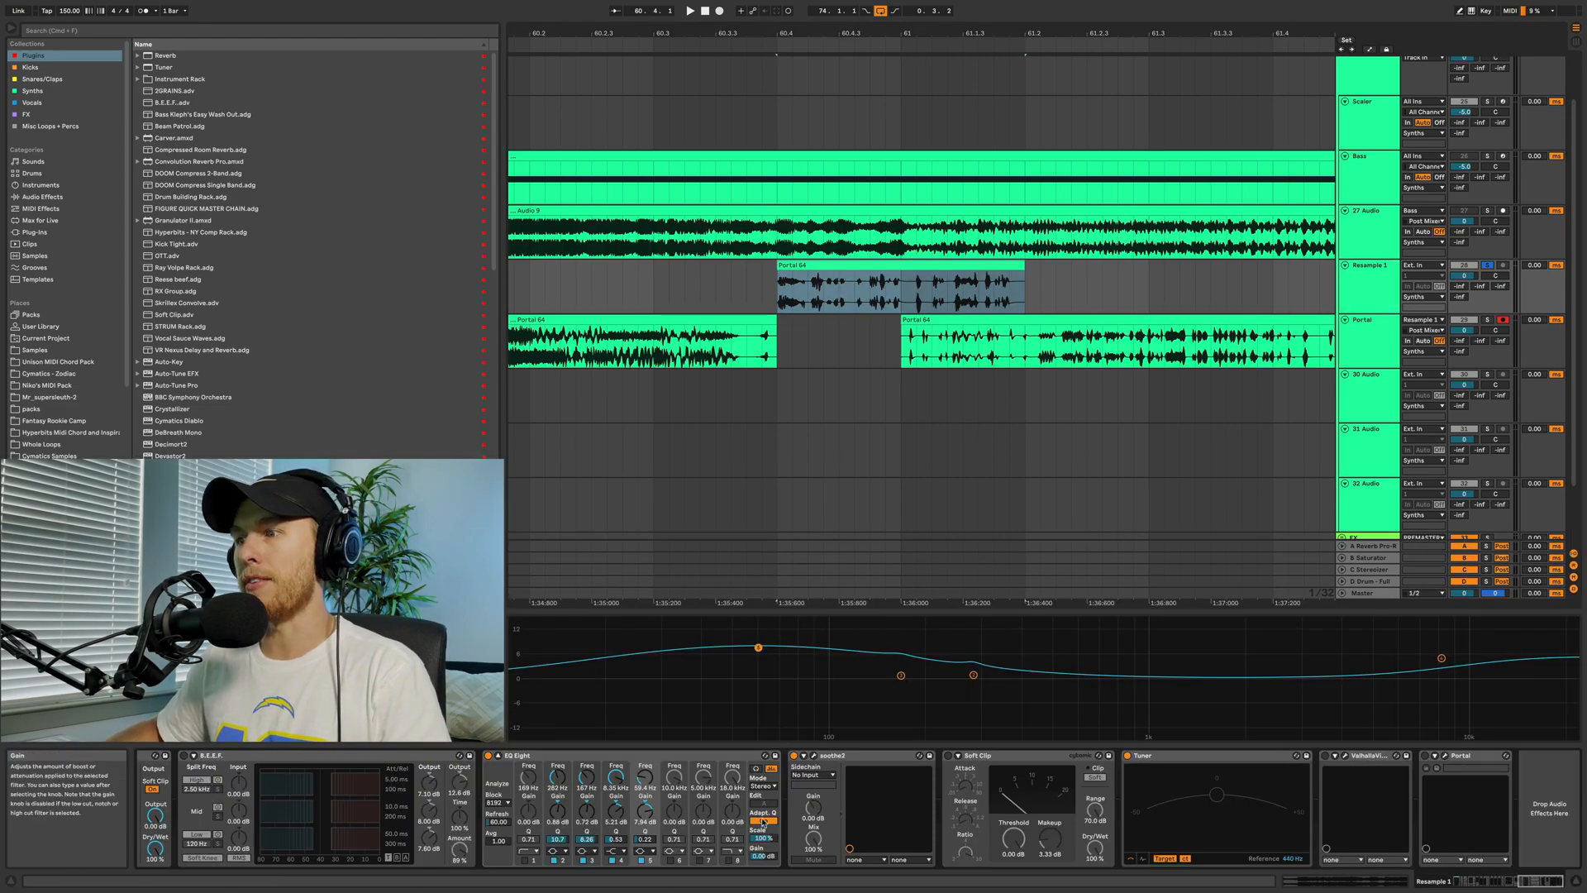
{"action": "scroll", "coordinate": [941, 827], "scroll_direction": "left", "scroll_amount": 20}
{"action": "scroll", "coordinate": [864, 767], "scroll_direction": "right", "scroll_amount": 2}
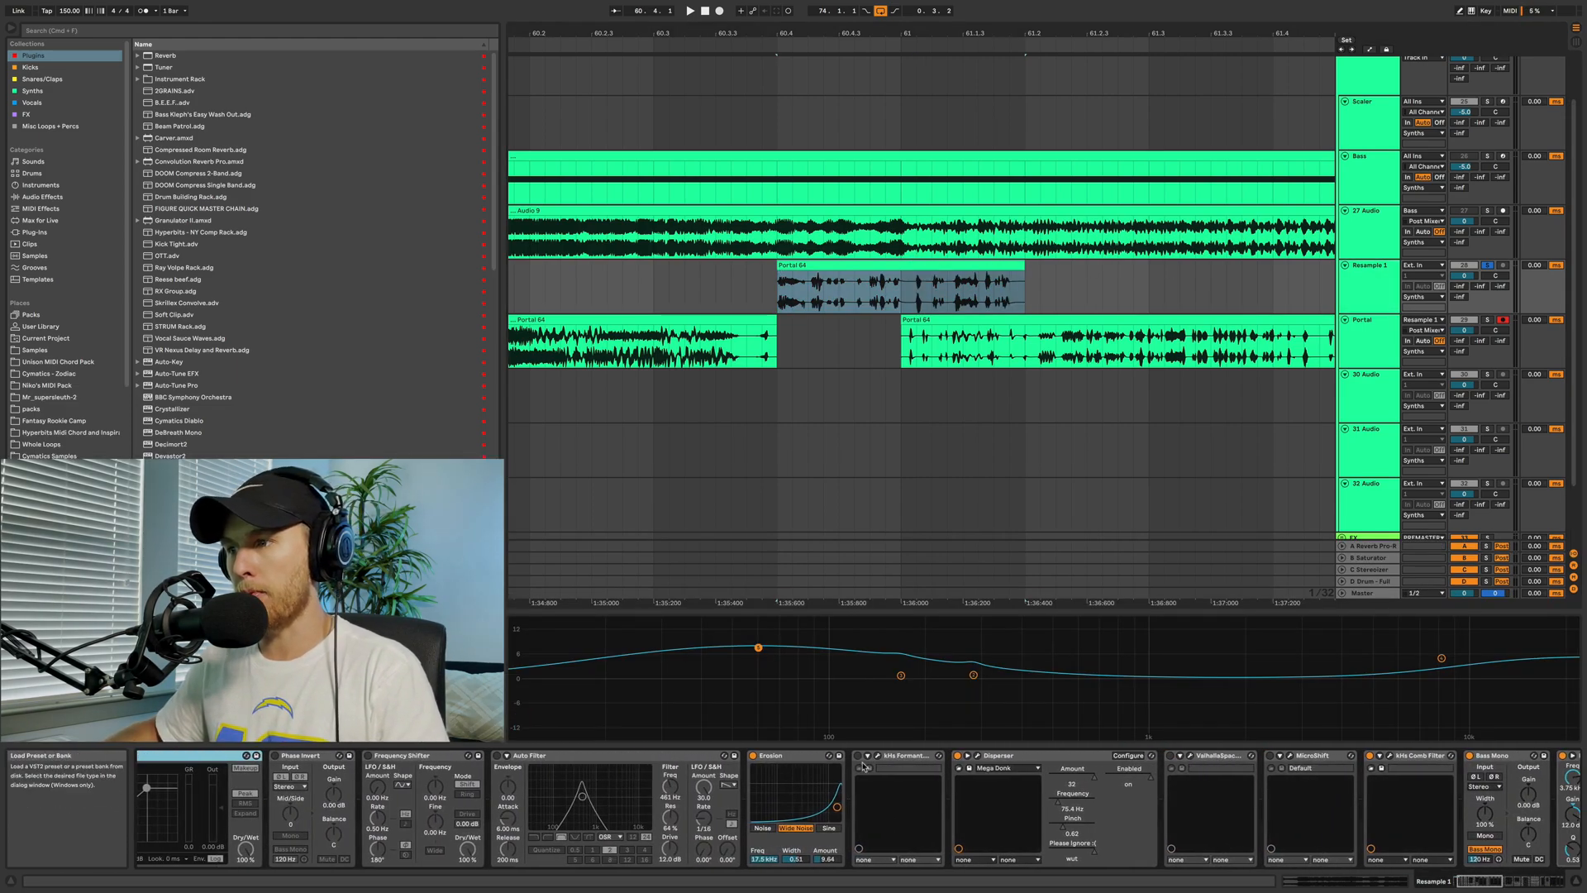
Shorten the extracted Portal clip on Resample 1 to one beat, from 60.4.1 to 61.1.1, and audition it
{"action": "key", "text": "space"}
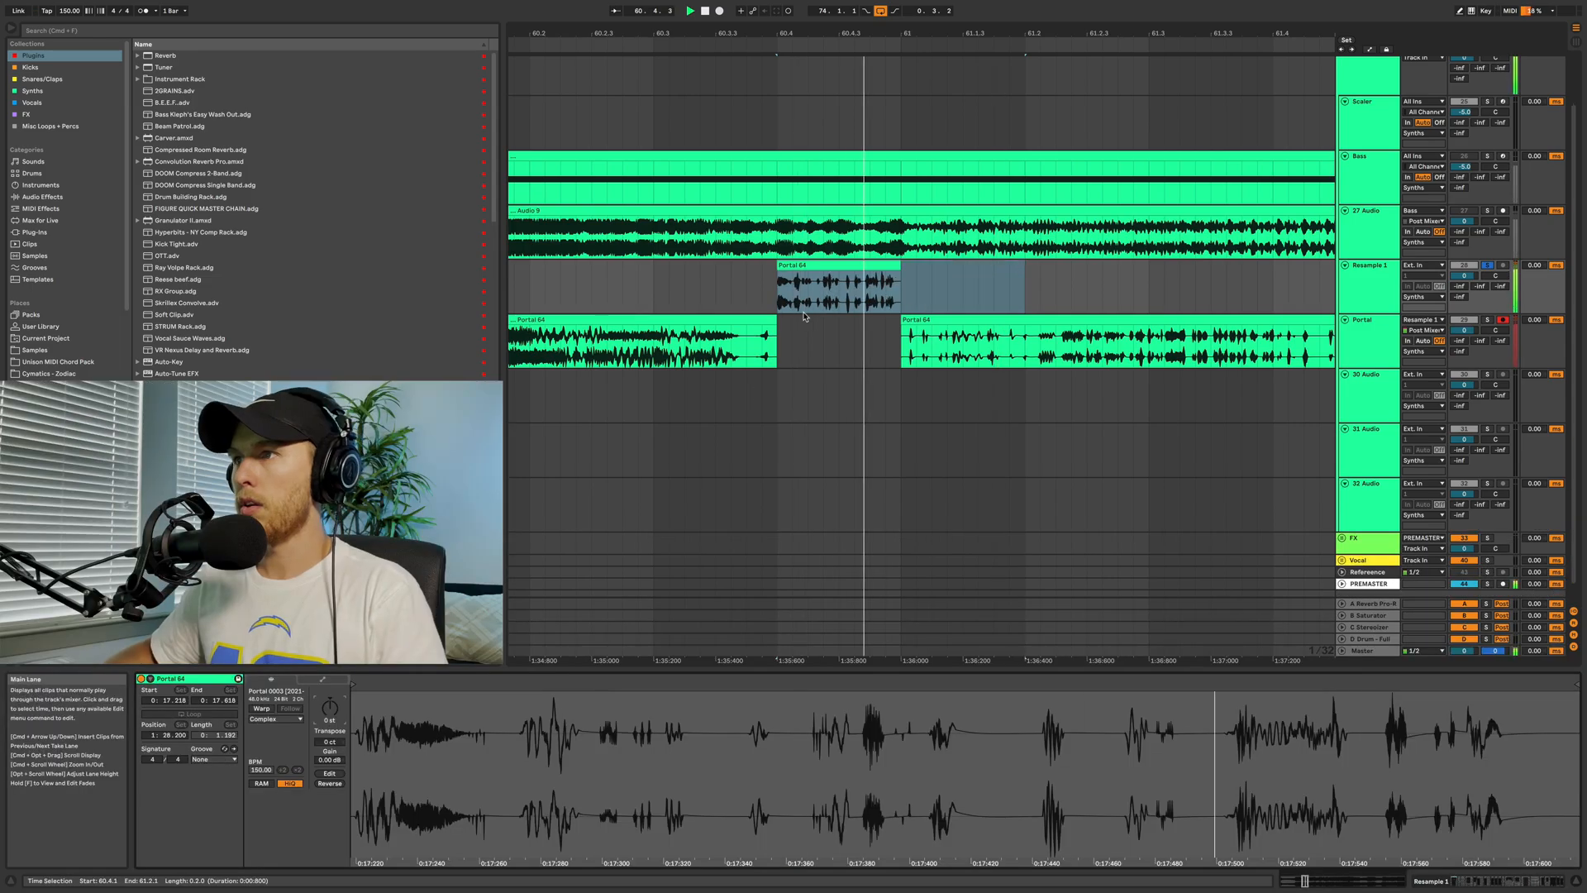
{"action": "key", "text": "space"}
{"action": "key", "text": "space"}
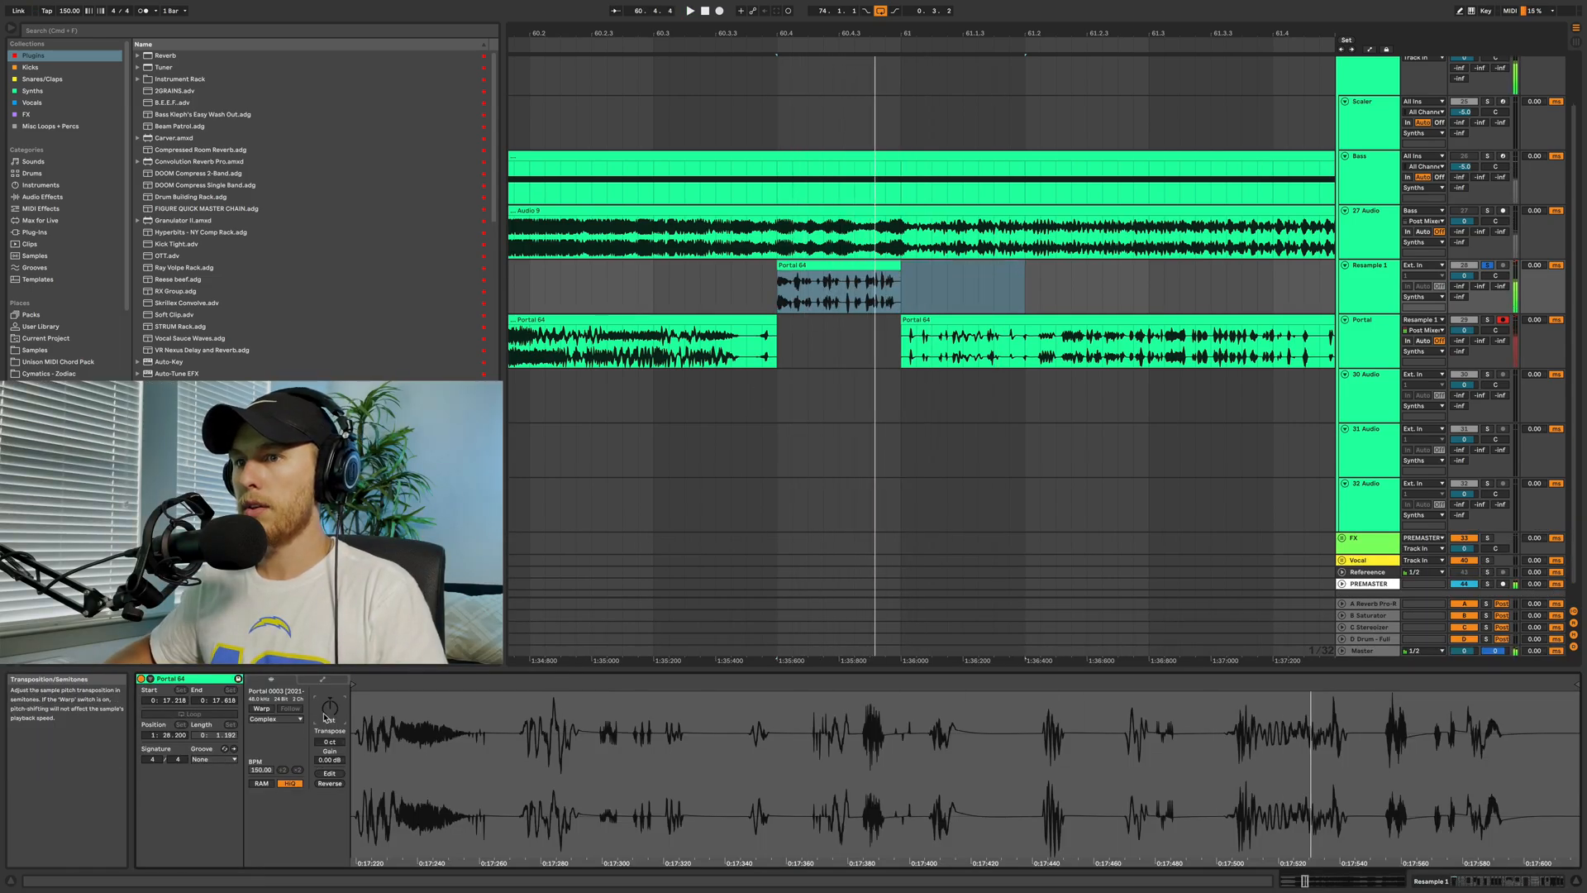
Transpose the extracted Portal clip on Resample 1 to -24 st, audition it, and loop the one-bar range from 60.4.1
{"action": "left_click_drag", "start_coordinate": [326, 717], "coordinate": [326, 777]}
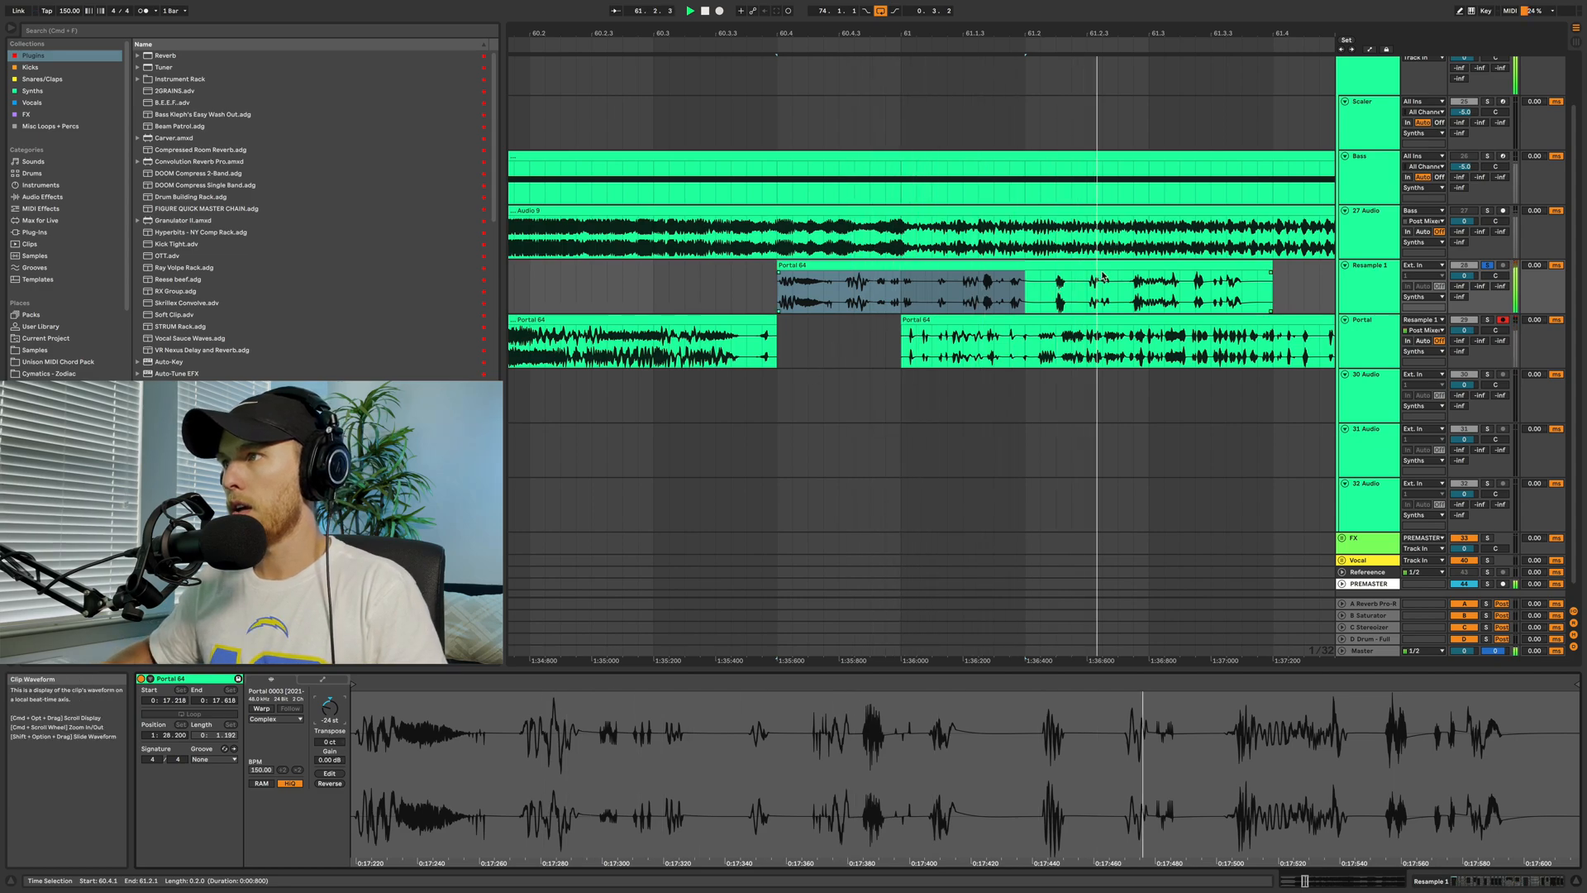
{"action": "key", "text": "space"}
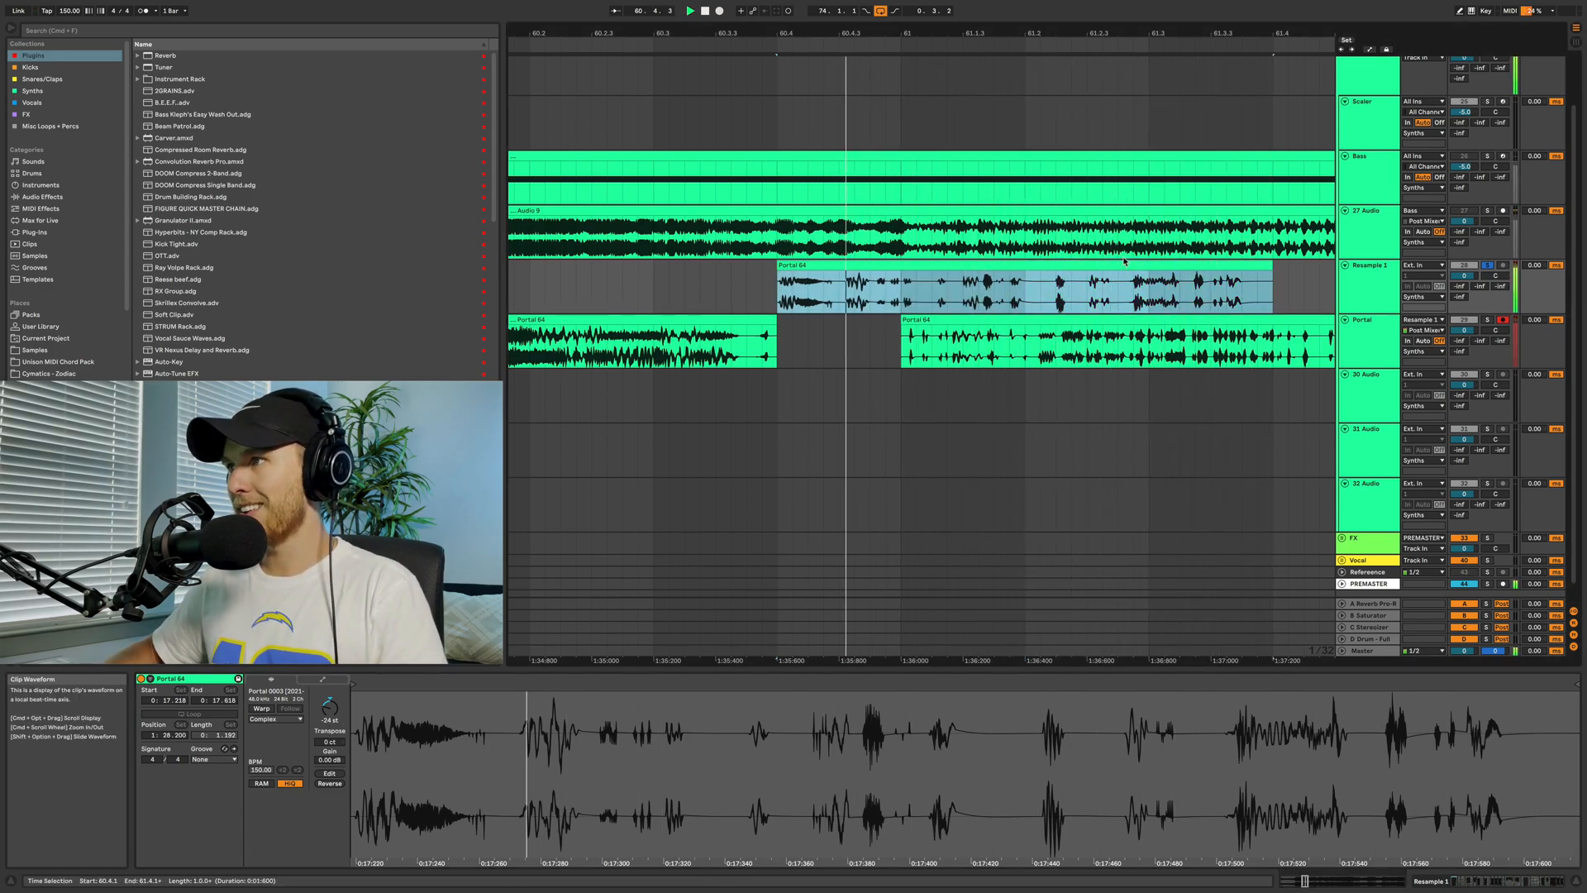
{"action": "key", "text": "super+l"}
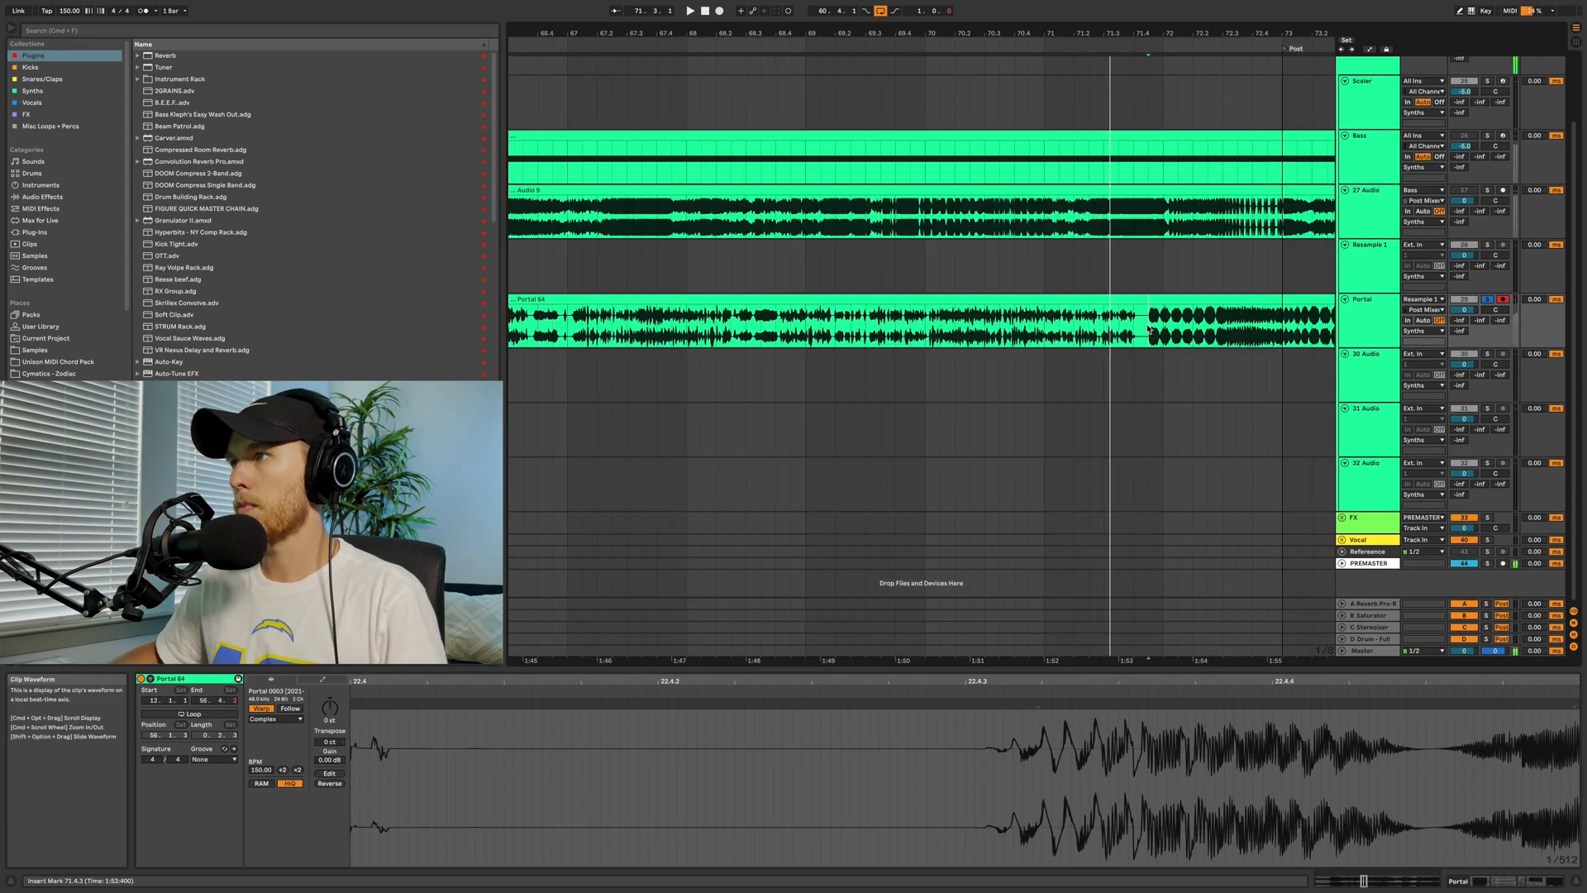
Extract a short section just after bar 72 of the Portal recording onto Resample 1 at 71.4.1 and audition it
{"action": "scroll", "coordinate": [1084, 319], "scroll_direction": "right", "scroll_amount": 3}
{"action": "key", "text": "space"}
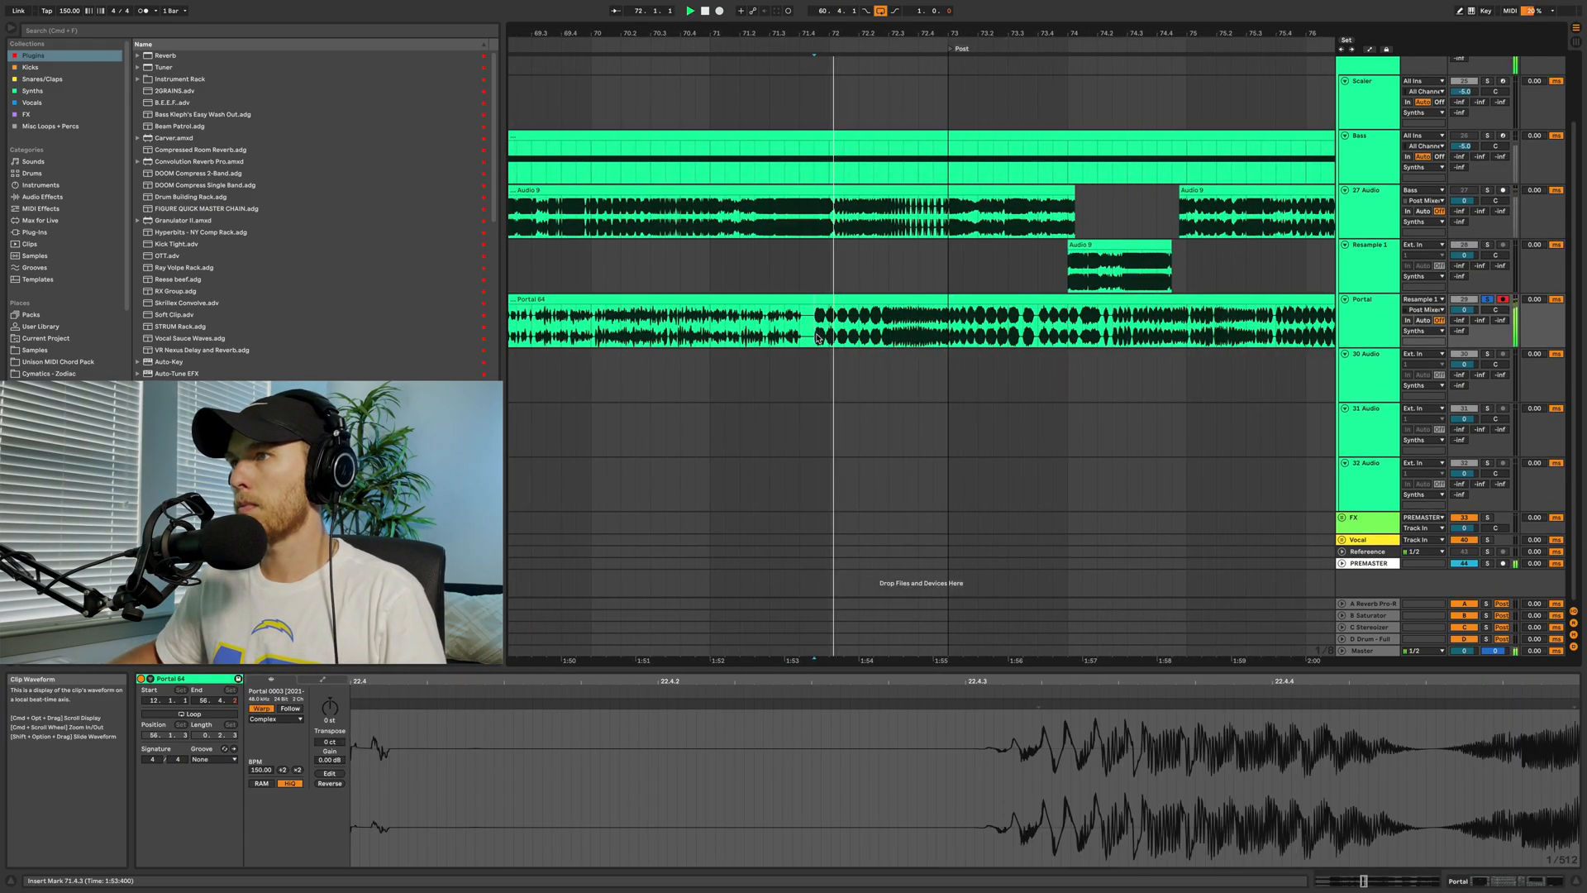
{"action": "scroll", "coordinate": [817, 339], "scroll_direction": "up", "scroll_amount": 5}
{"action": "left_click", "coordinate": [1000, 332]}
{"action": "left_click_drag", "start_coordinate": [999, 333], "coordinate": [732, 278]}
{"action": "left_click", "coordinate": [1366, 273]}
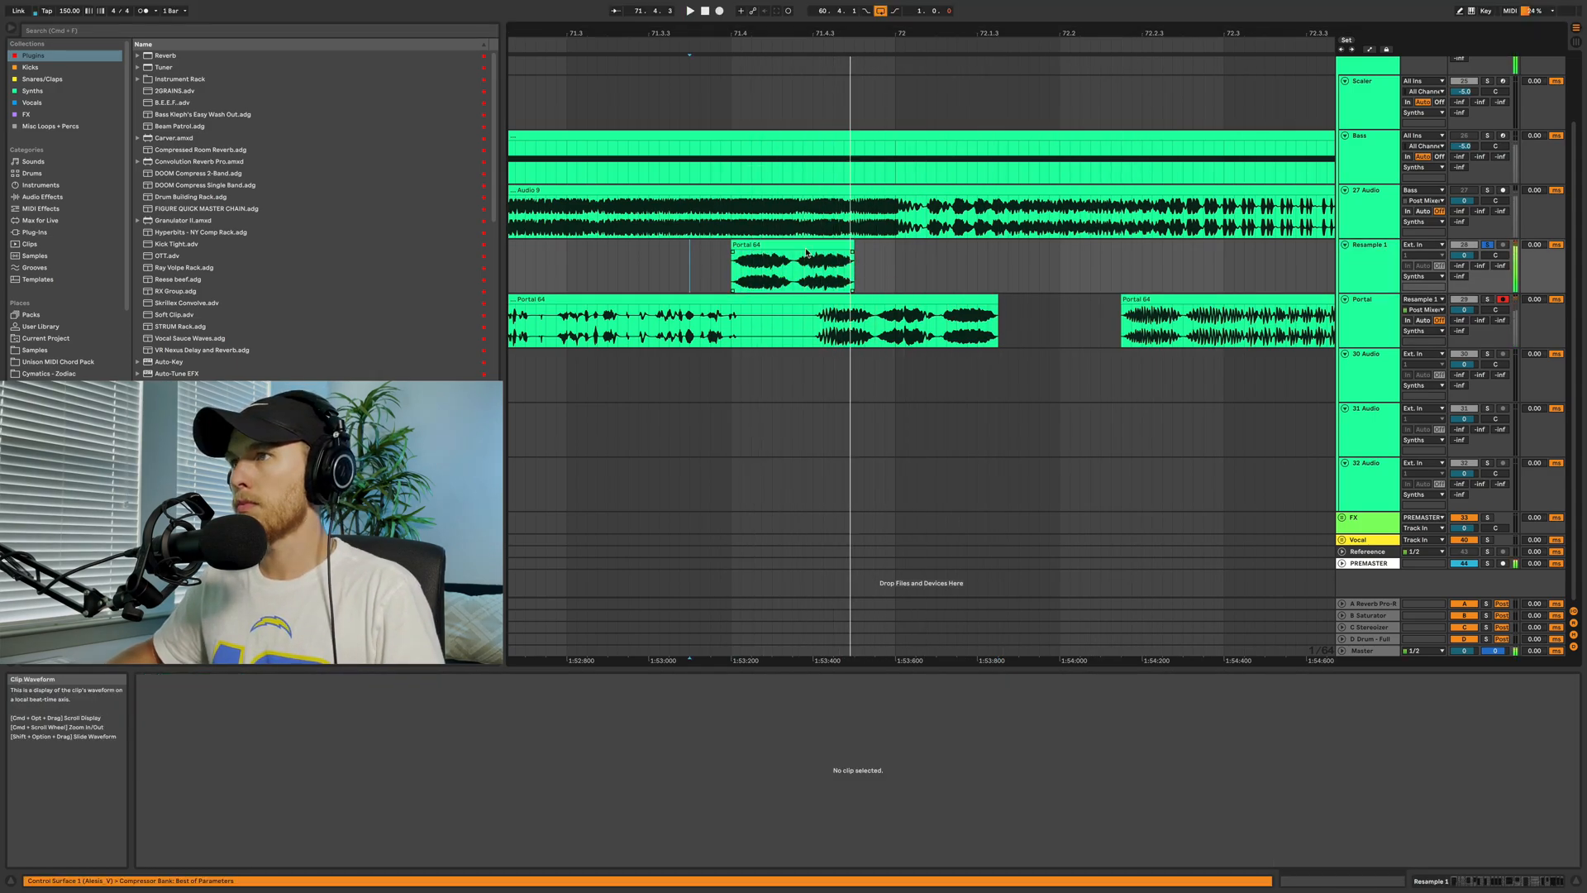
{"action": "left_click", "coordinate": [752, 273]}
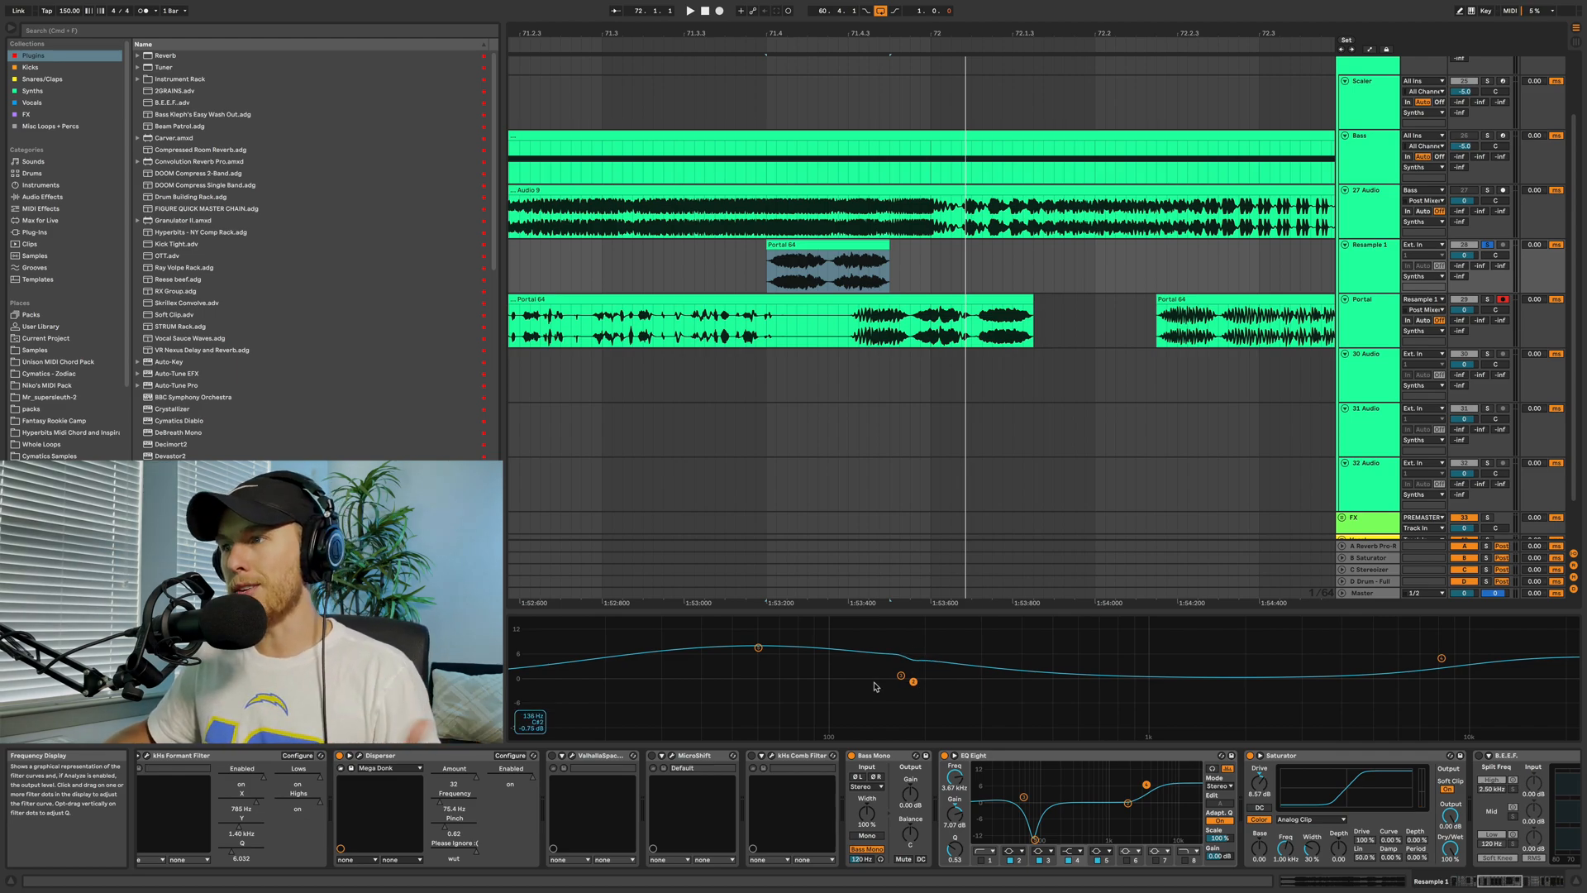
Review the end of Resample 1's effect chain and adjust the low-mid band in its EQ Eight curve
{"action": "scroll", "coordinate": [865, 801], "scroll_direction": "right", "scroll_amount": 10}
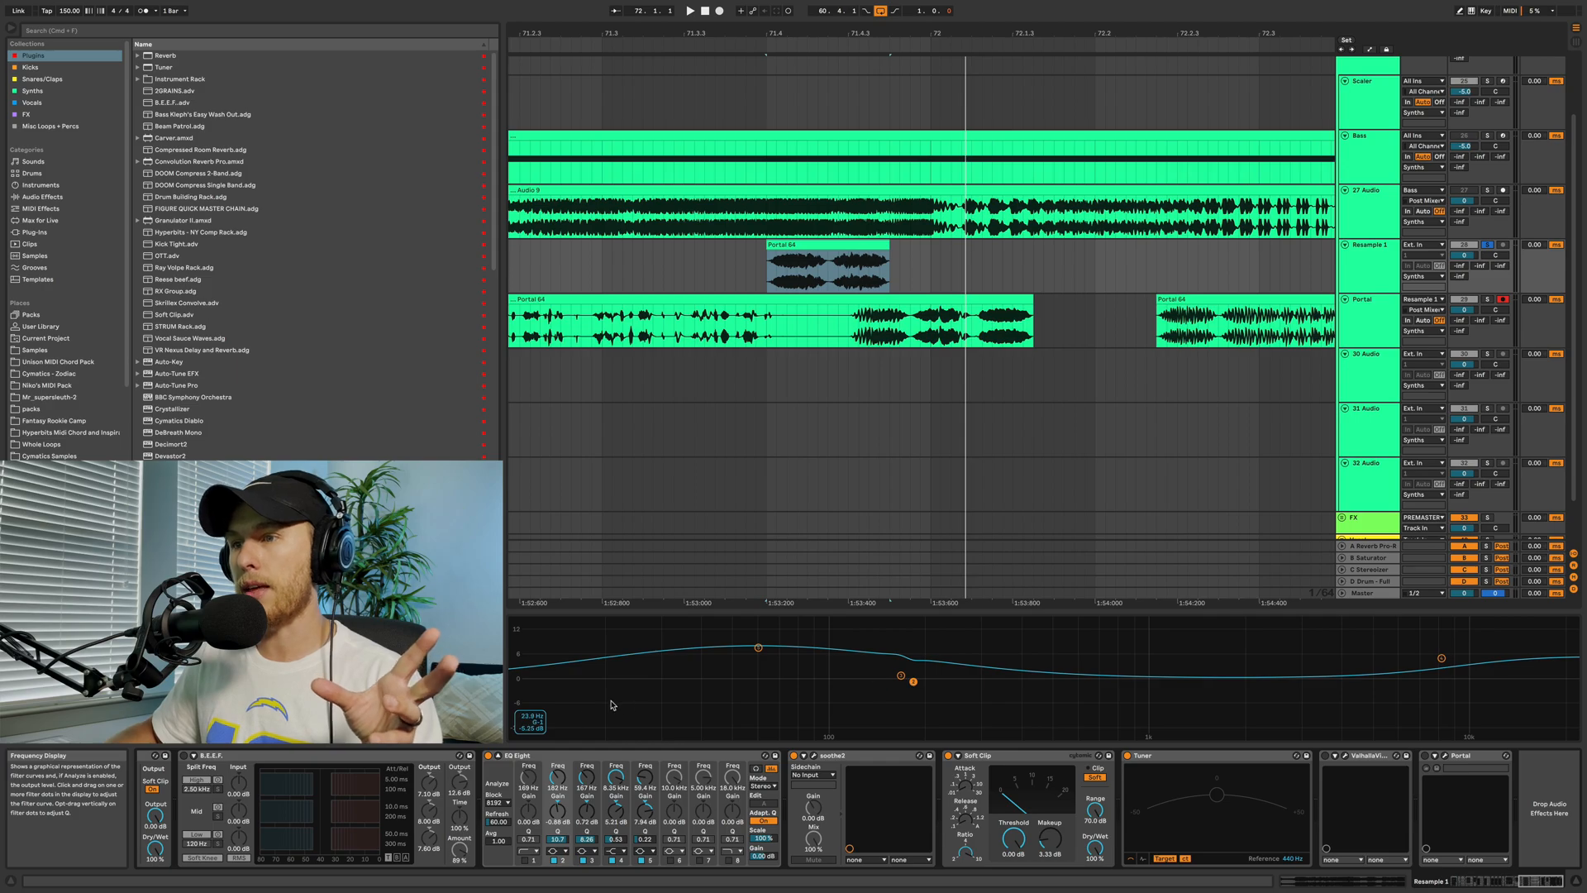
{"action": "left_click_drag", "start_coordinate": [915, 682], "coordinate": [915, 659]}
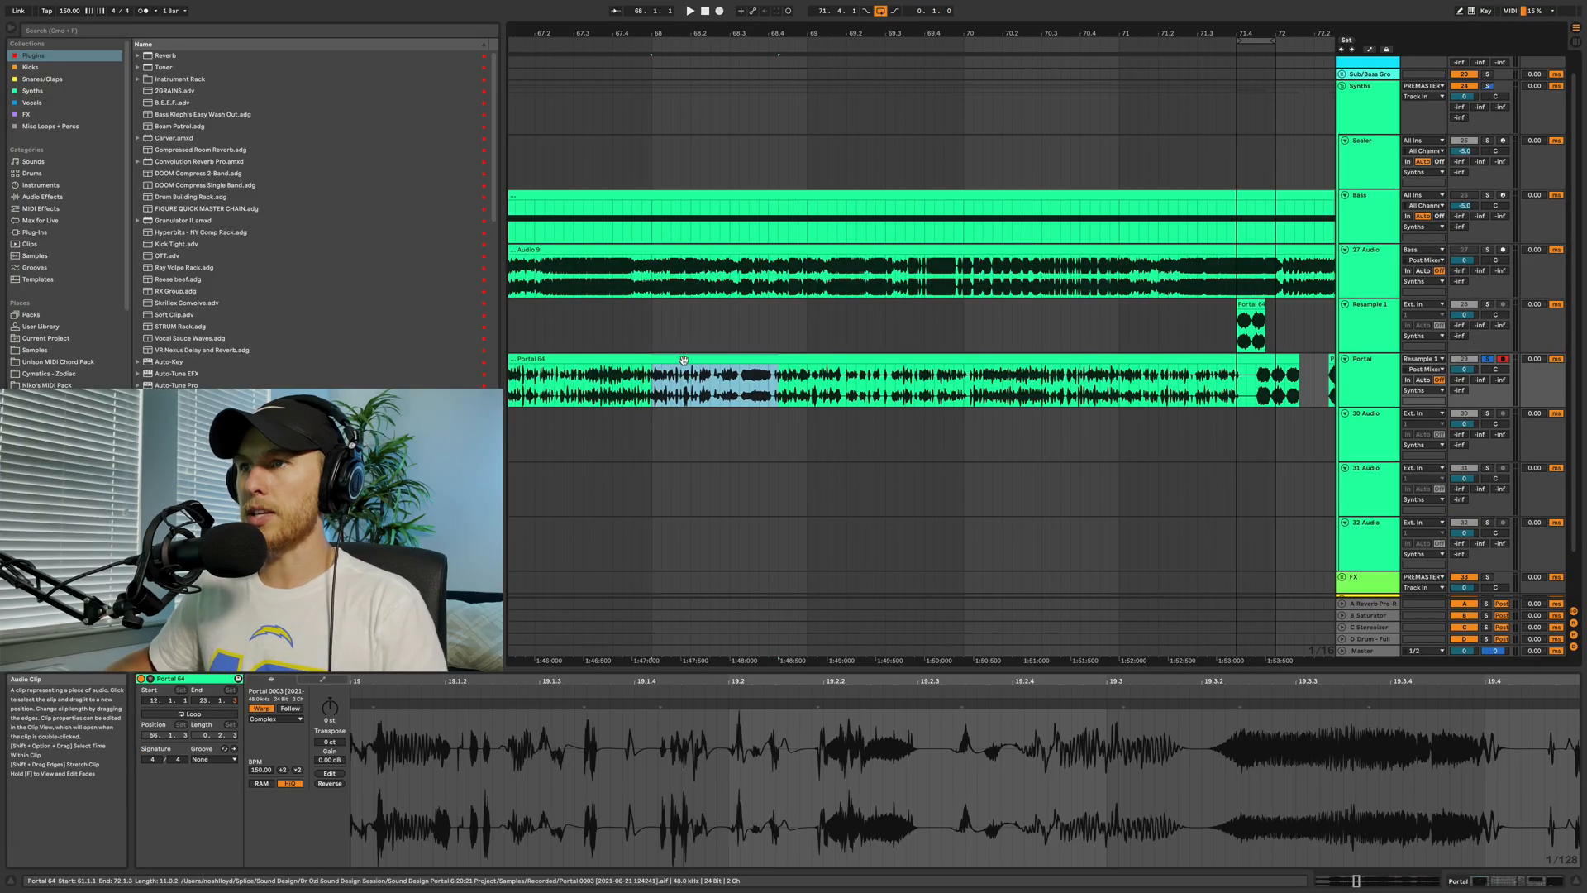
Move the section at 68.1.1 of the Portal recording onto Resample 1 at 67.3.1, turn off its warping, and audition it
{"action": "left_click_drag", "start_coordinate": [684, 361], "coordinate": [604, 305]}
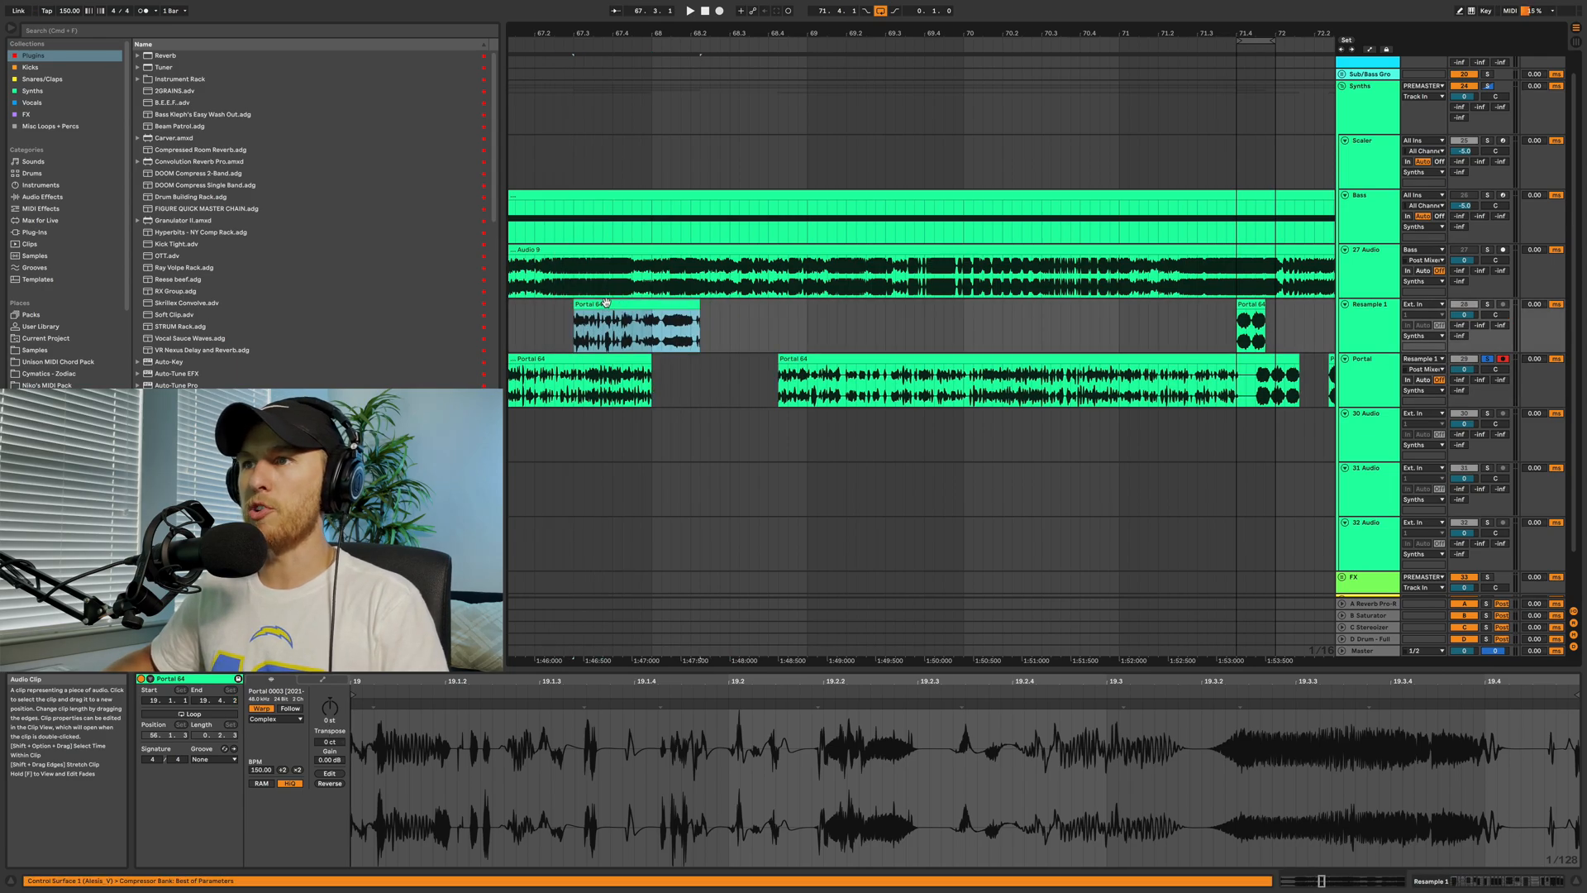
{"action": "left_click", "coordinate": [261, 708]}
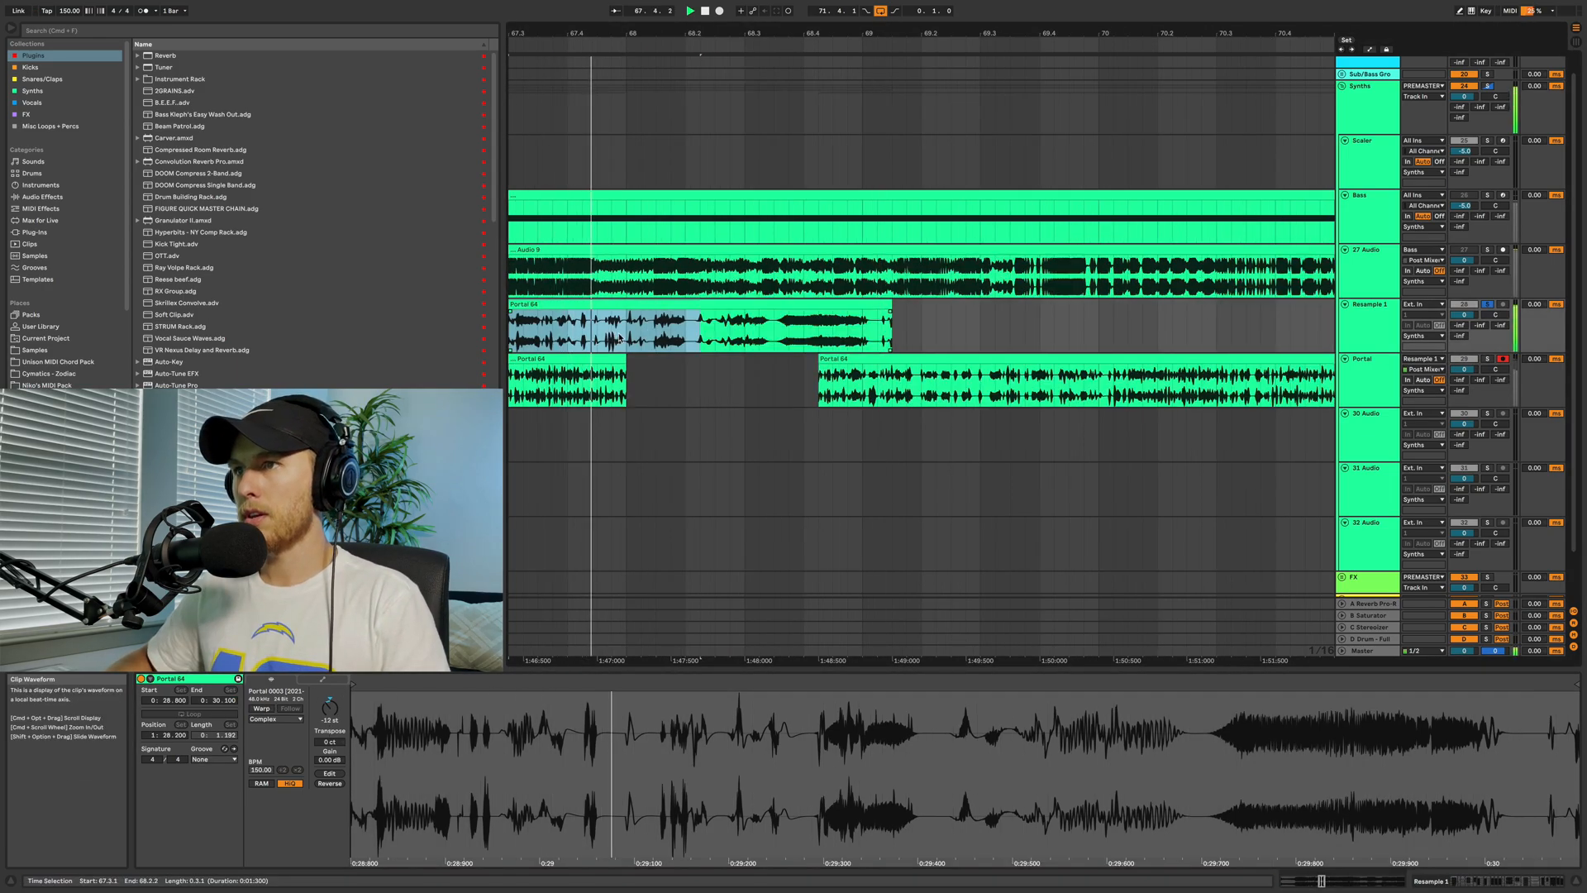
{"action": "left_click", "coordinate": [712, 334]}
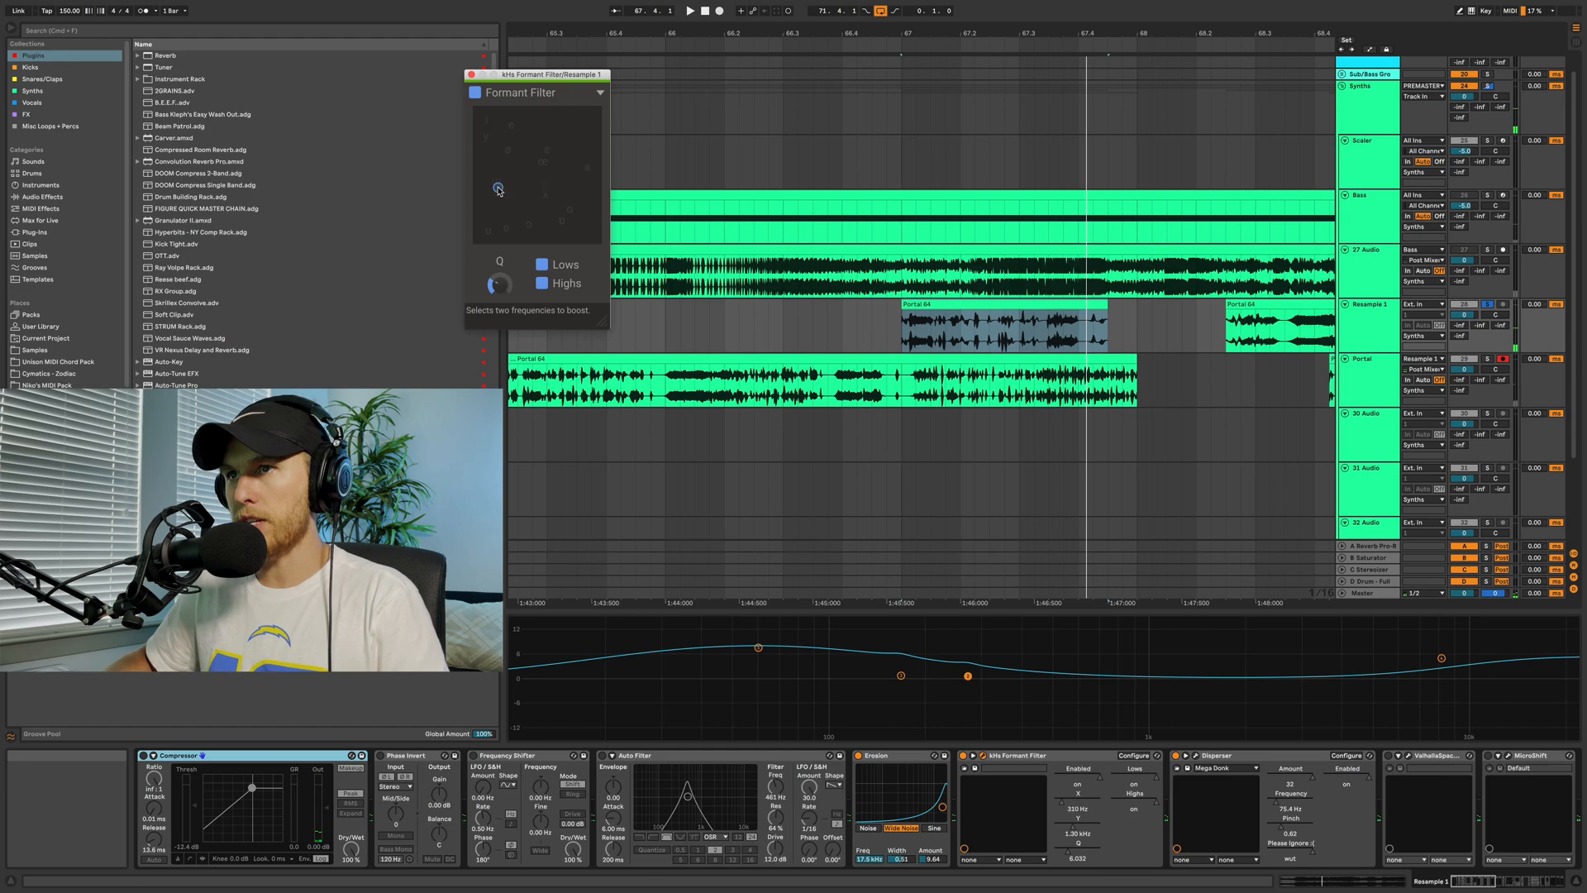
Reposition the Formant Filter's point on Resample 1 while auditioning the clip, and select the one-bar loop range from 67.1.1
{"action": "left_click_drag", "start_coordinate": [498, 183], "coordinate": [497, 192]}
{"action": "key", "text": "space"}
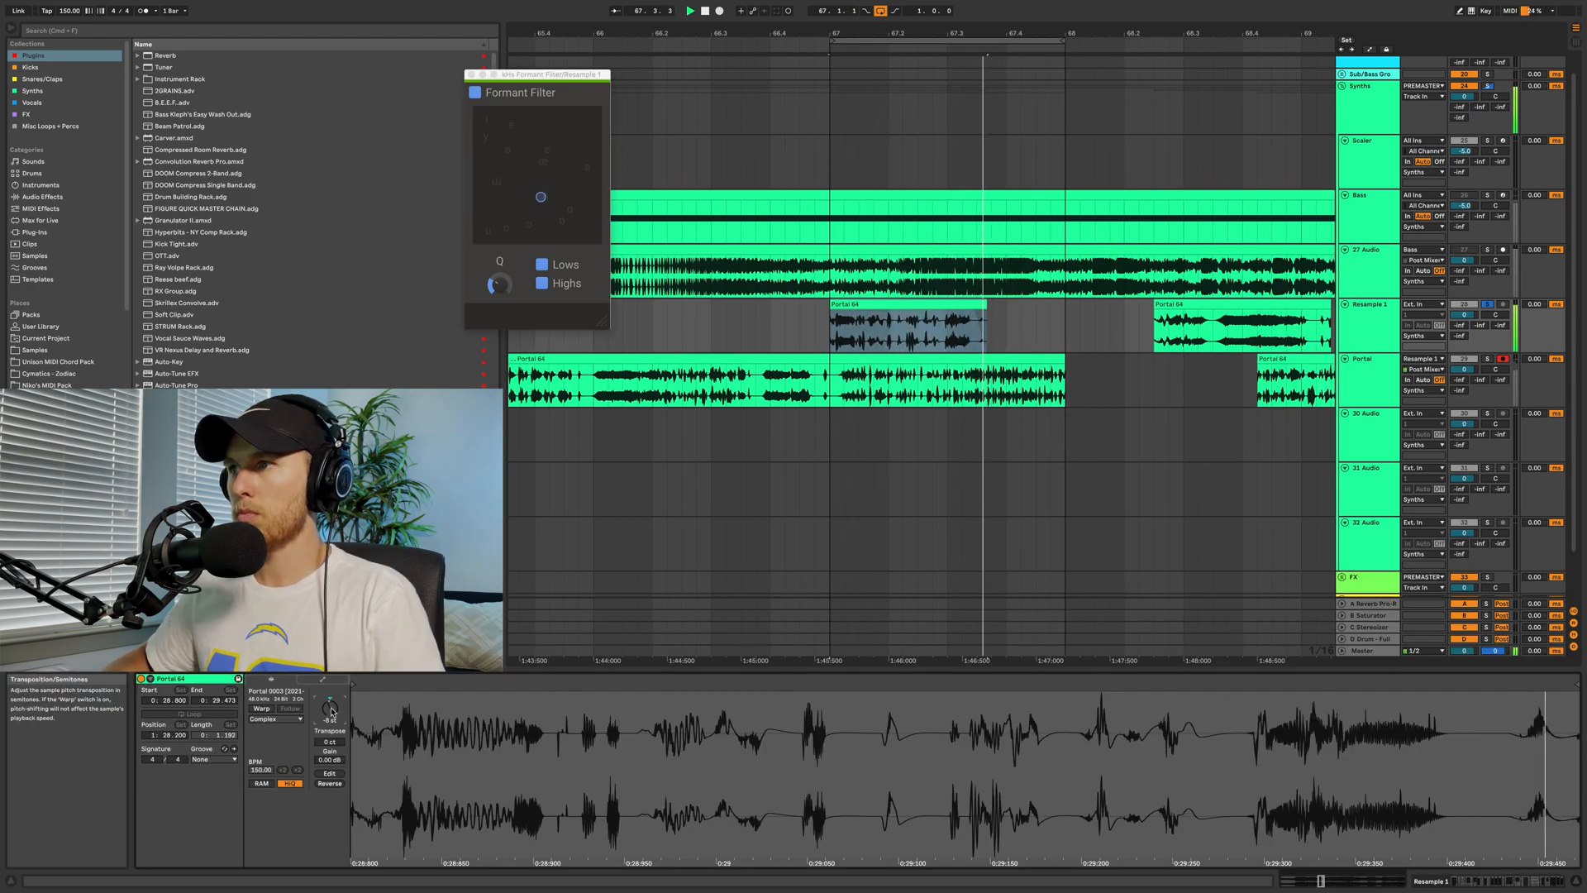
{"action": "left_click", "coordinate": [908, 42]}
{"action": "left_click", "coordinate": [881, 41]}
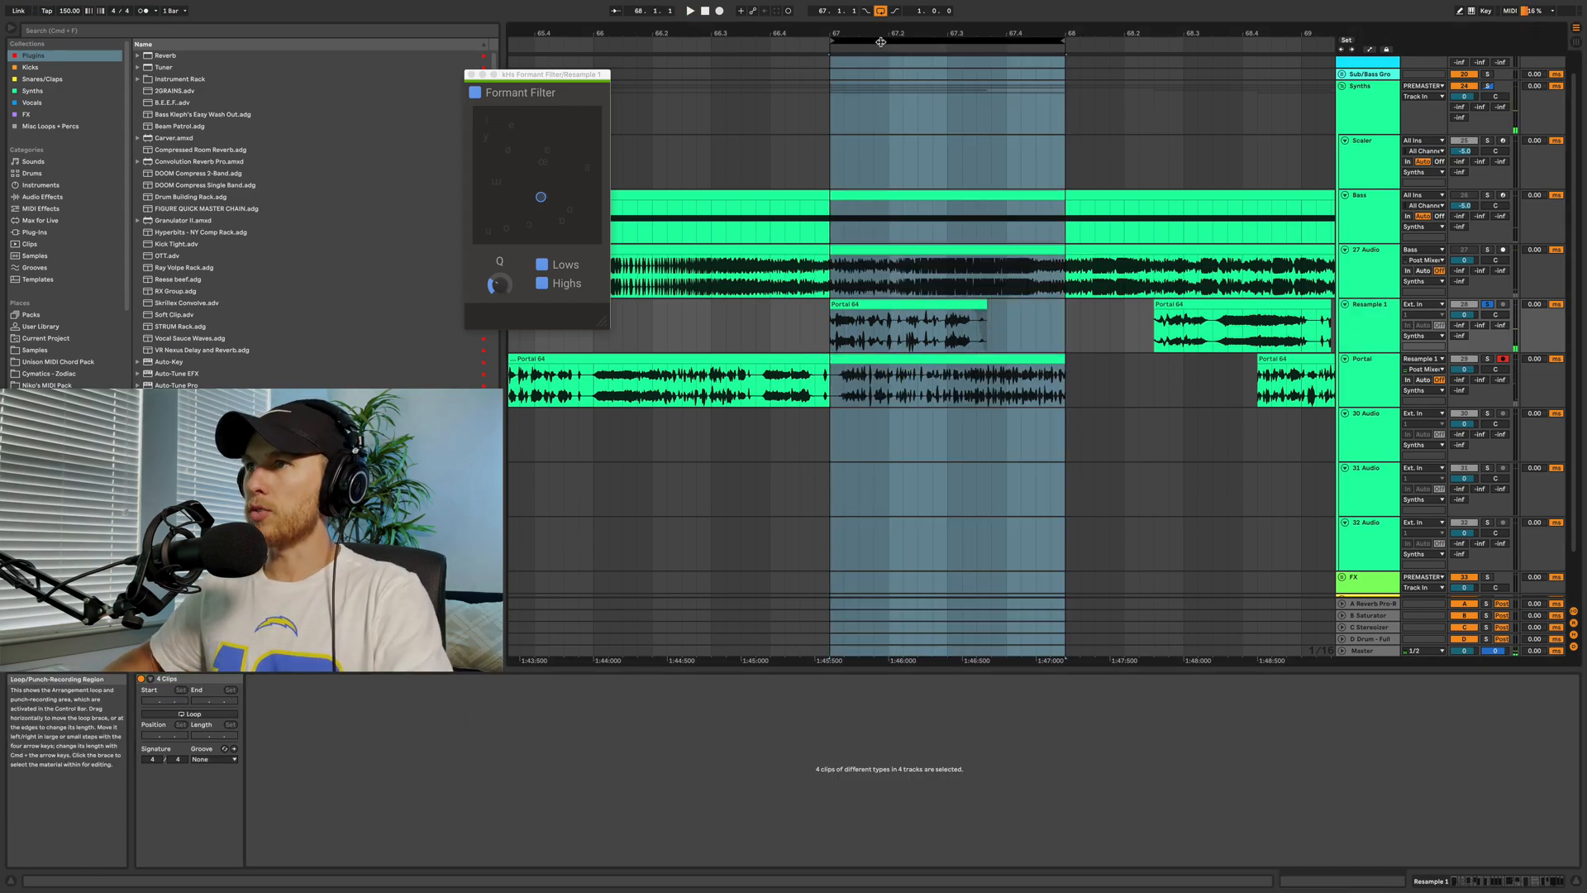